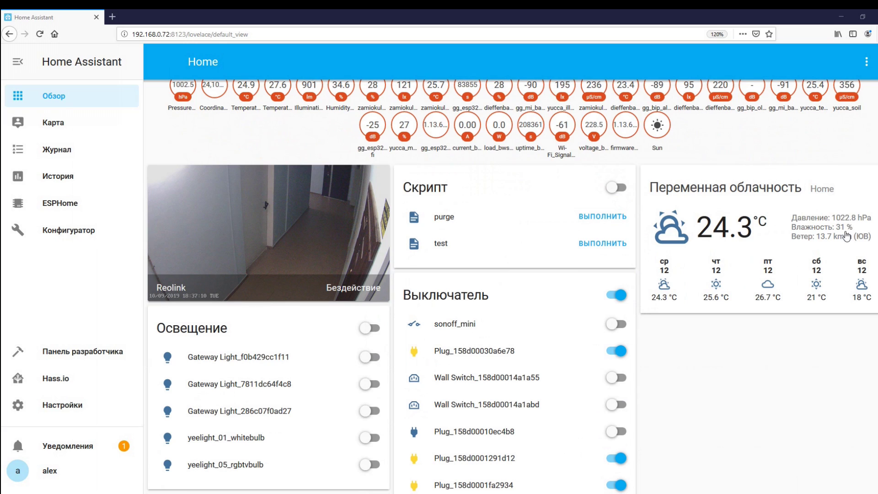
Open the details of the Configurator add-on in Hass.io.
scroll(686, 236, "up", 4)
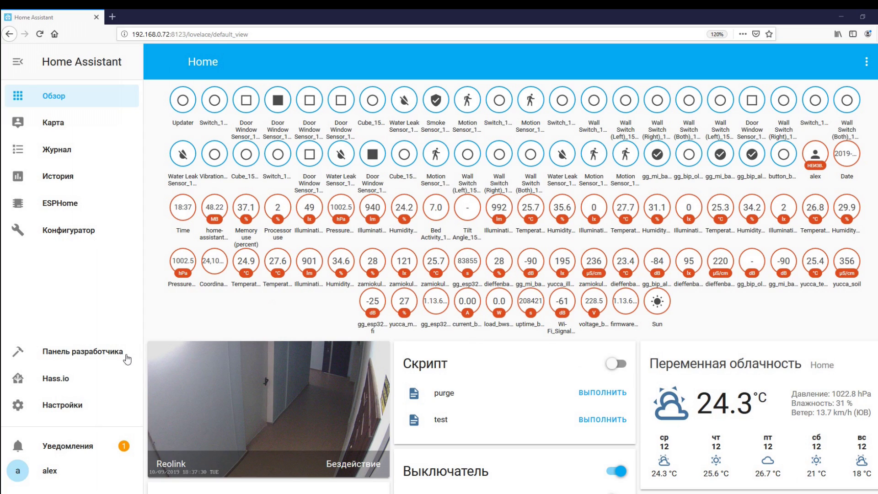
left_click(62, 384)
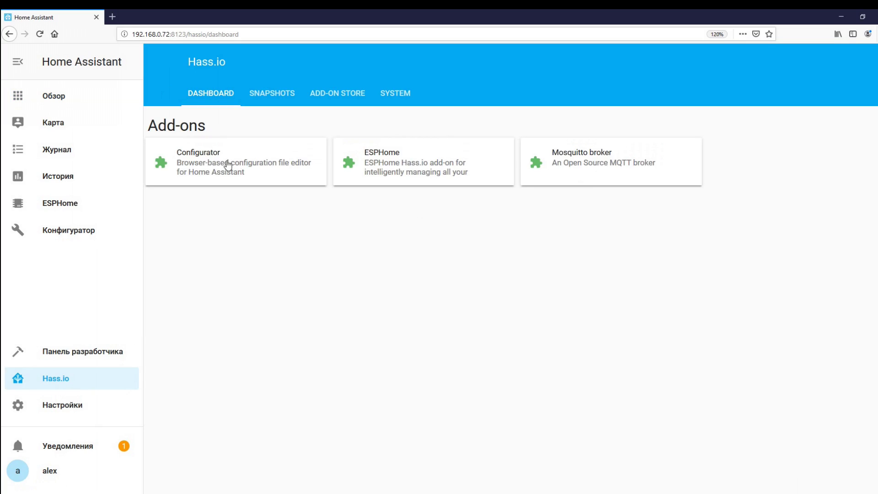
left_click(246, 166)
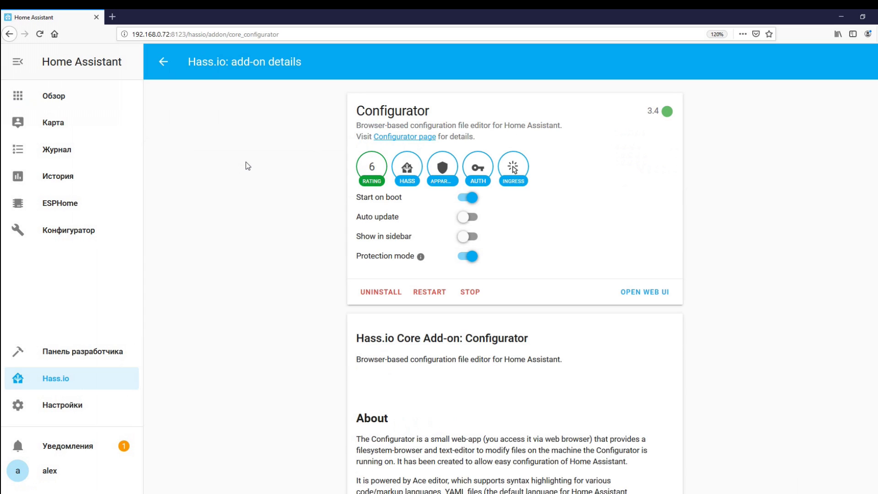
Add a lovelace section with mode: yaml below default_config in configuration.yaml and save the file.
left_click(77, 234)
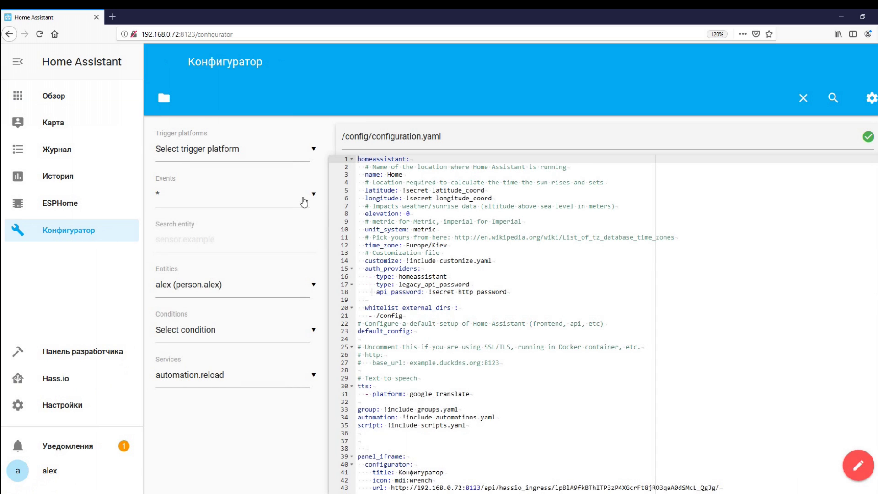
scroll(502, 202, "down", 8)
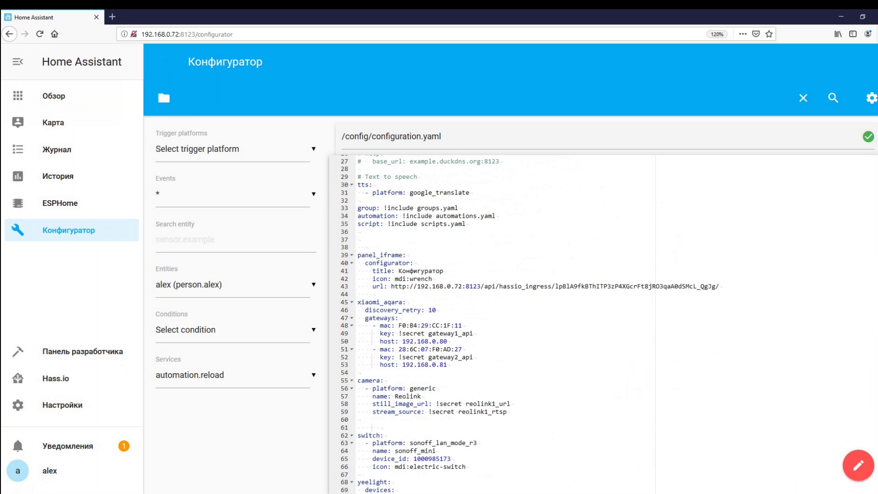
scroll(437, 227, "up", 8)
scroll(441, 196, "down", 3)
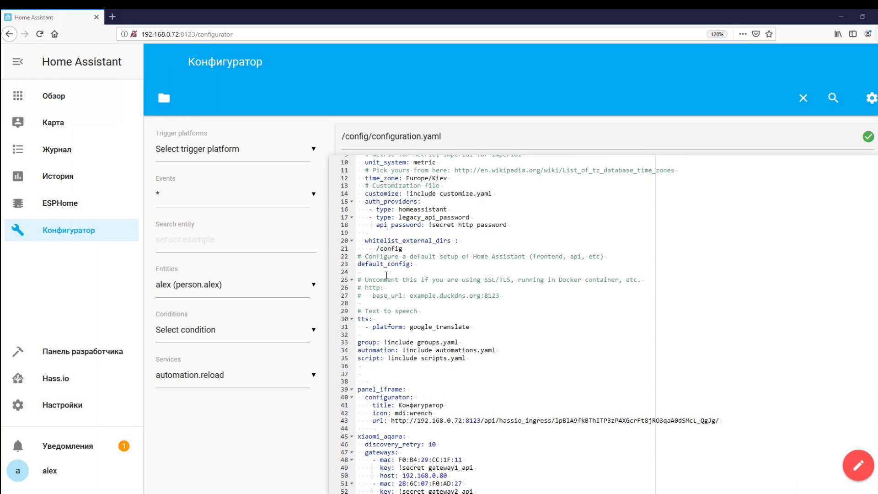
left_click(358, 273)
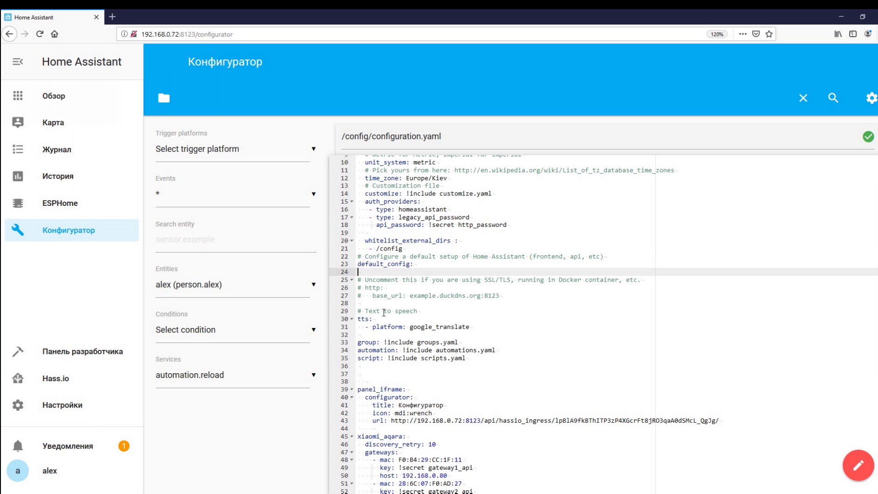
key("Return")
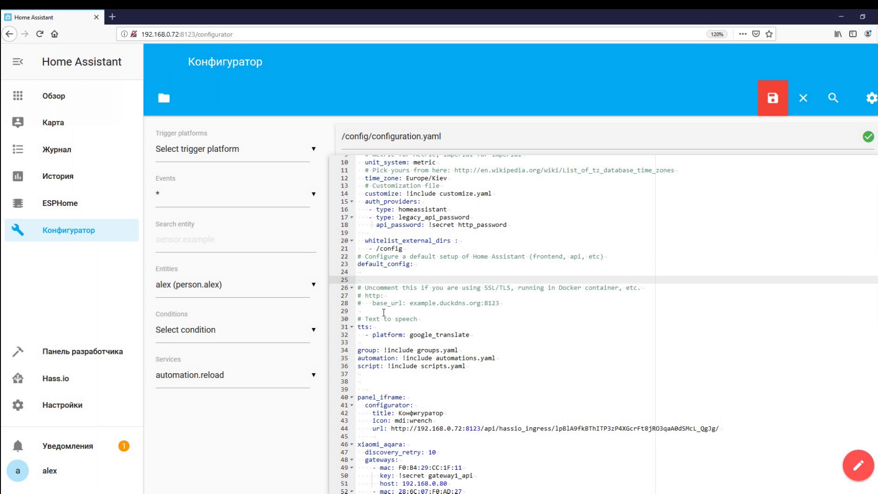
type("lovelace:   mode: yaml")
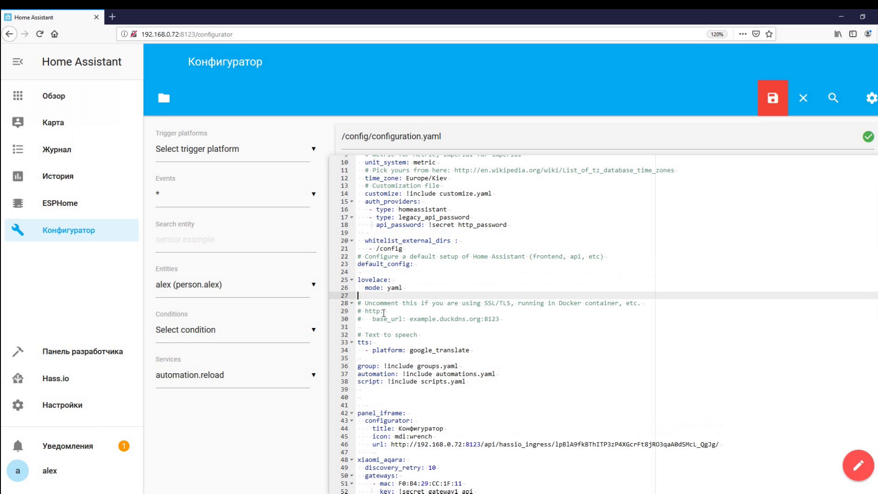
left_click(773, 100)
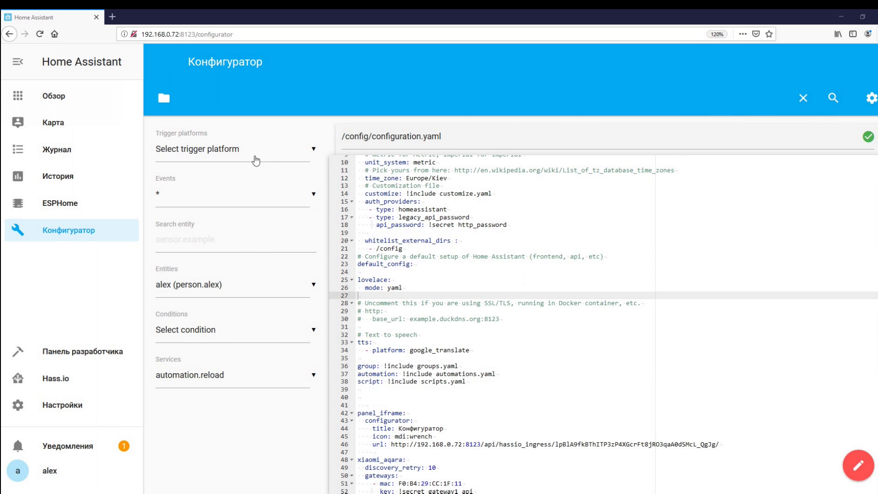
Create a new file named ui-lovelace.yaml in the config folder.
left_click(168, 98)
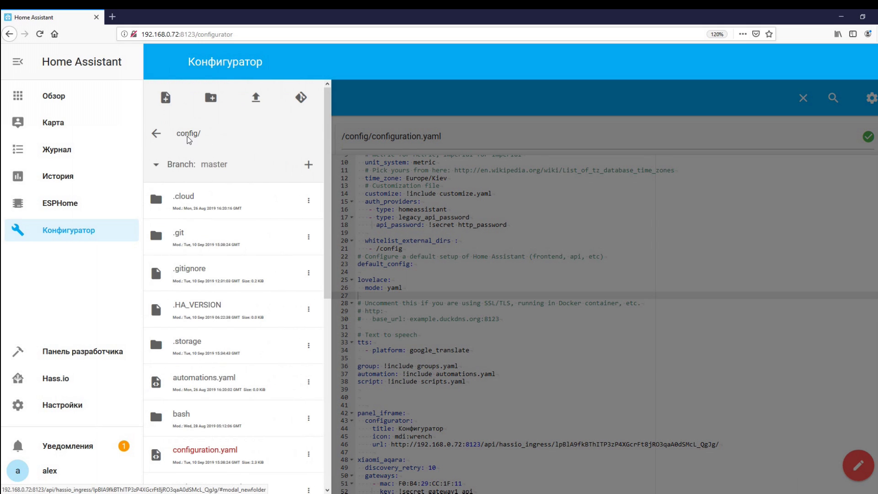
left_click(166, 99)
left_click(360, 205)
type("ui-lovelace.yaml")
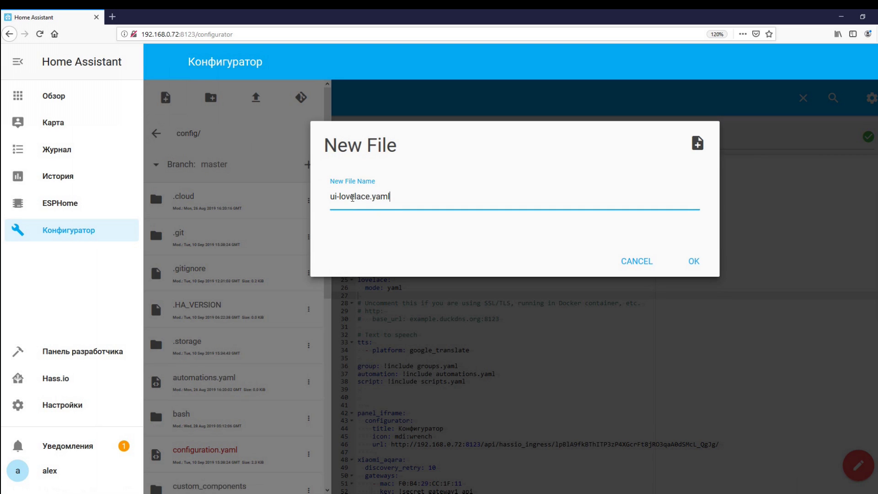
left_click(691, 259)
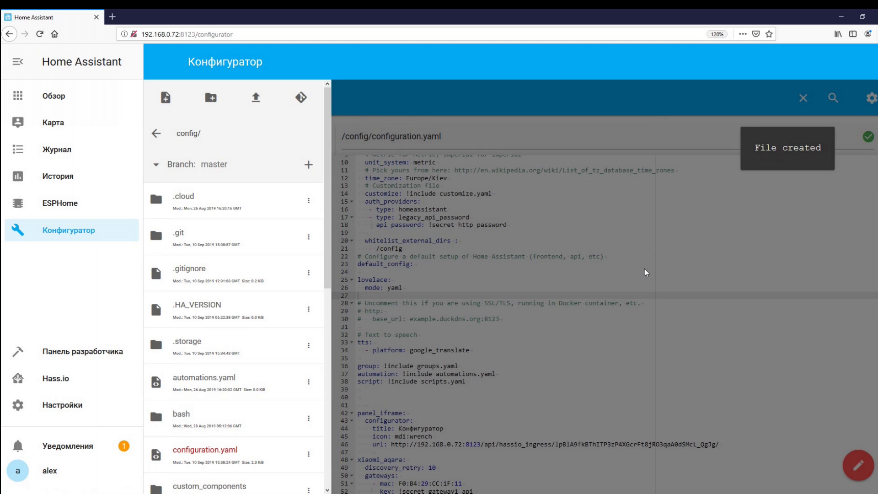
Open ui-lovelace.yaml, insert the title "Home Assistant - сервер" and an empty views: section, and save the file.
scroll(205, 277, "down", 6)
scroll(206, 278, "down", 2)
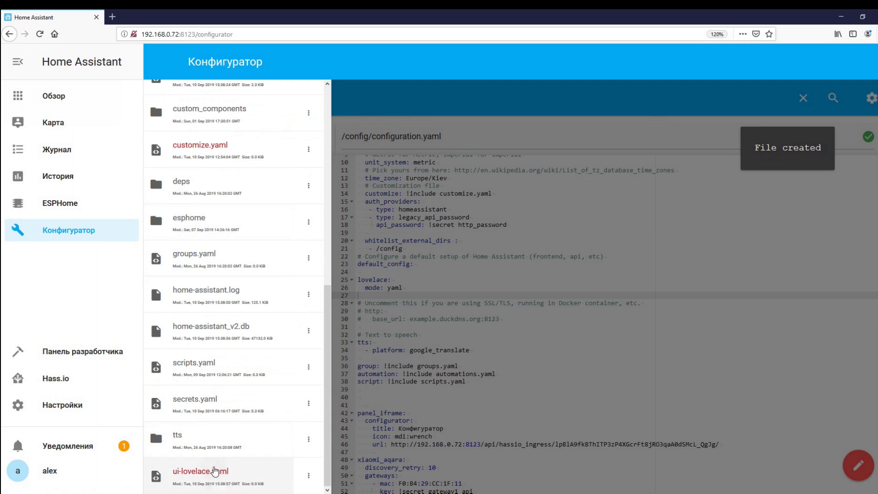
left_click(218, 471)
left_click(364, 157)
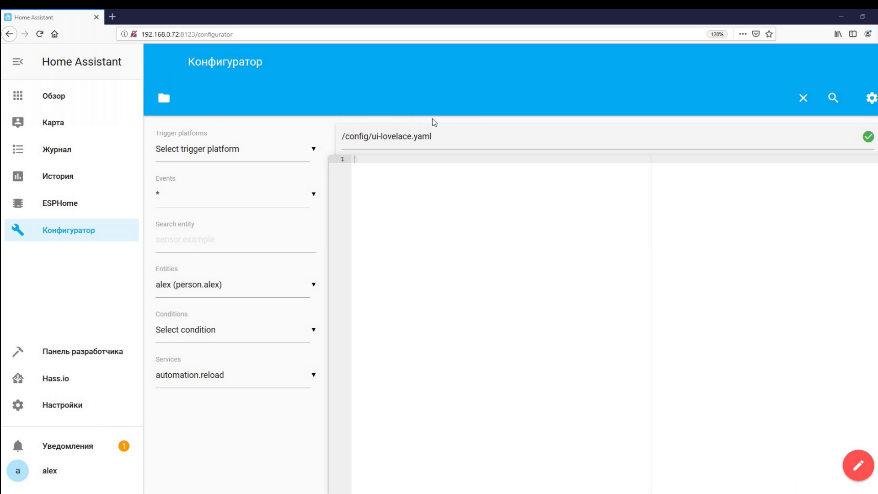
right_click(368, 158)
left_click(393, 198)
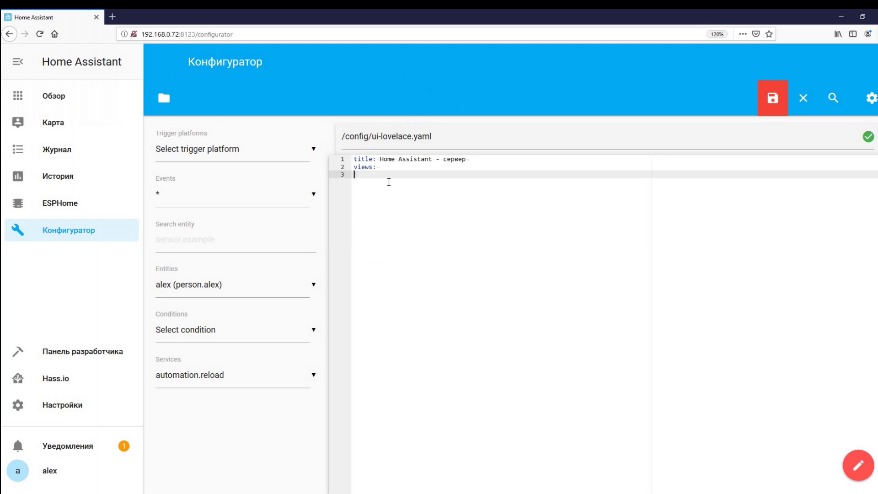
left_click(771, 101)
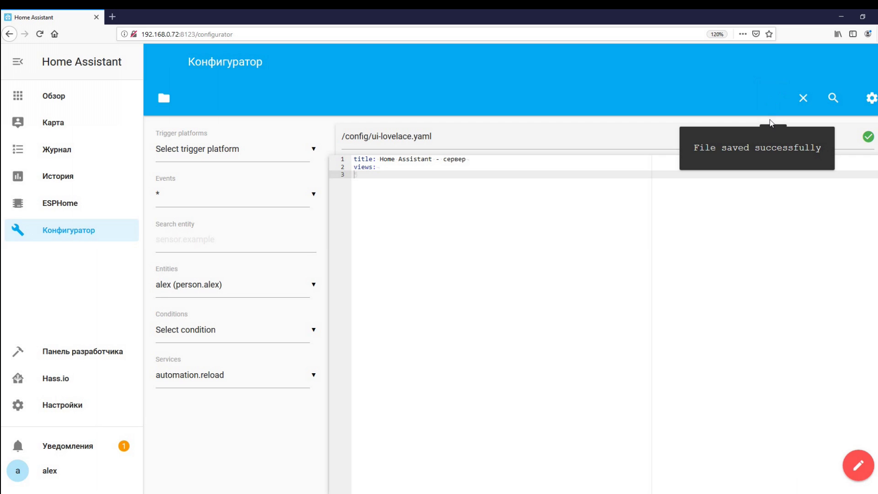
Add a view under views: with title Главная, id main and icon mdi:home-assistant.
left_click_drag(474, 159, 346, 158)
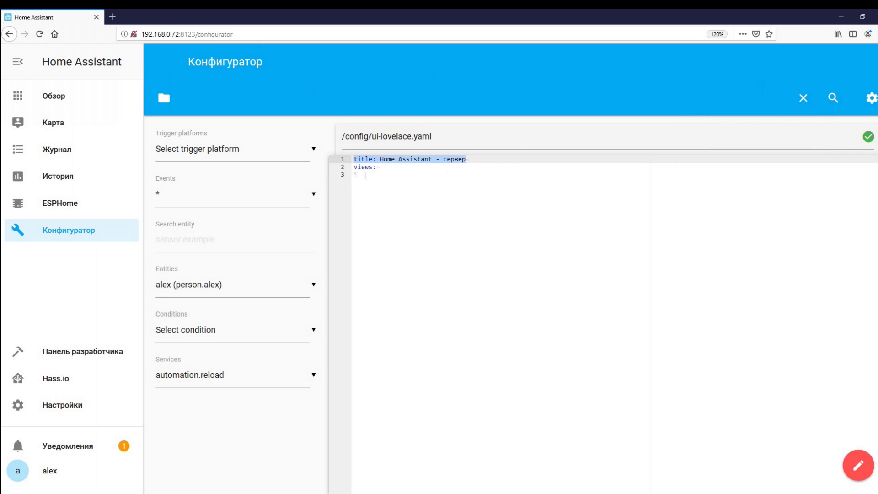
left_click(384, 170)
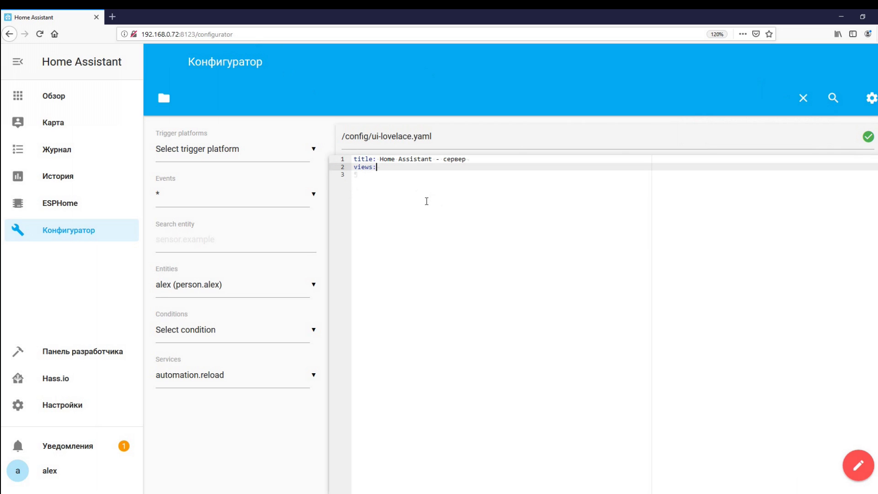
key("Return")
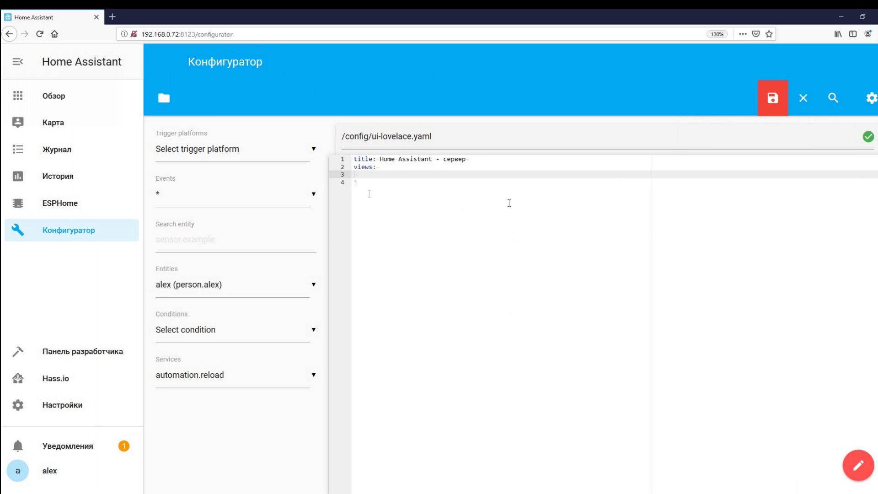
key("Return")
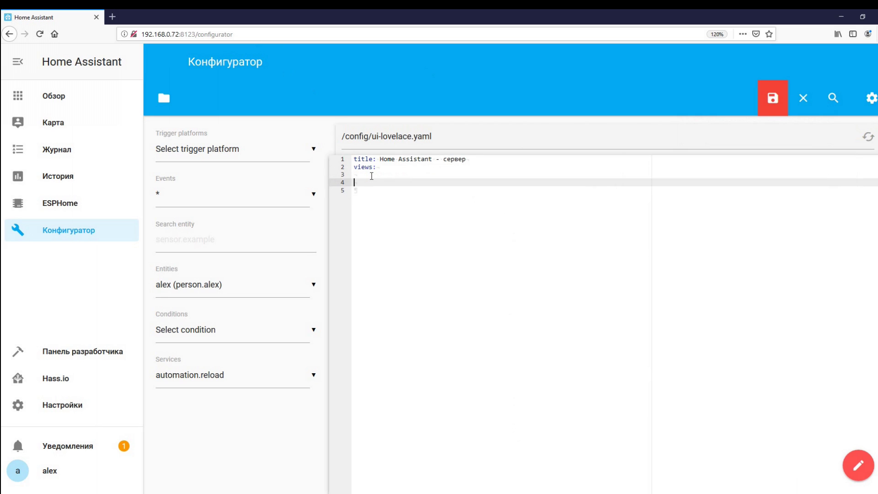
type("- title: Главная     id: main     icon: mdi:home-assistant")
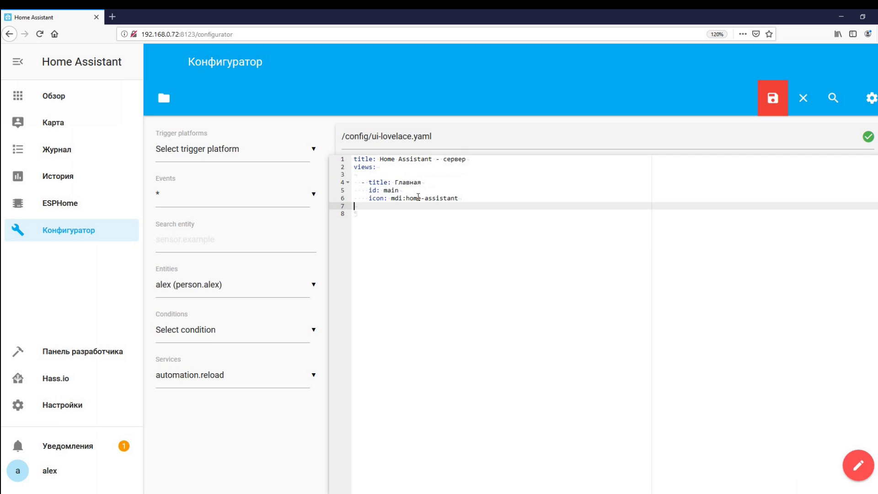
Browse the Material Design Icons website and view the details of the account-edit icon.
left_click(870, 99)
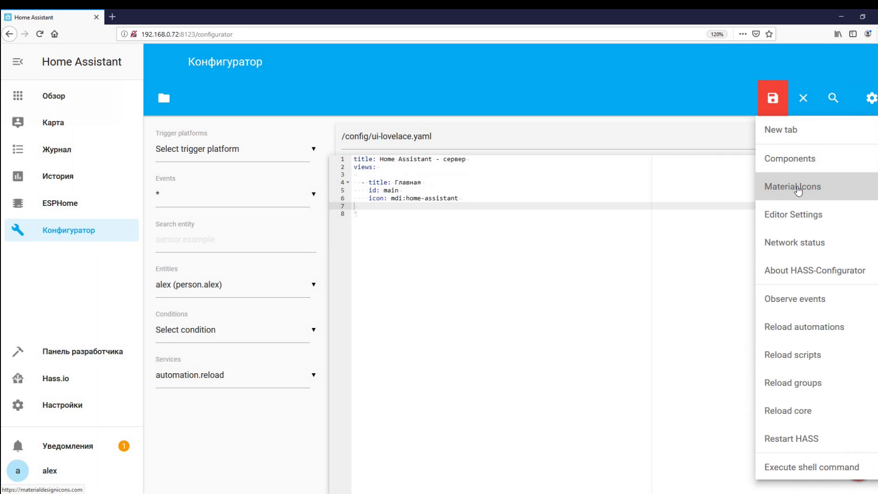
left_click(798, 191)
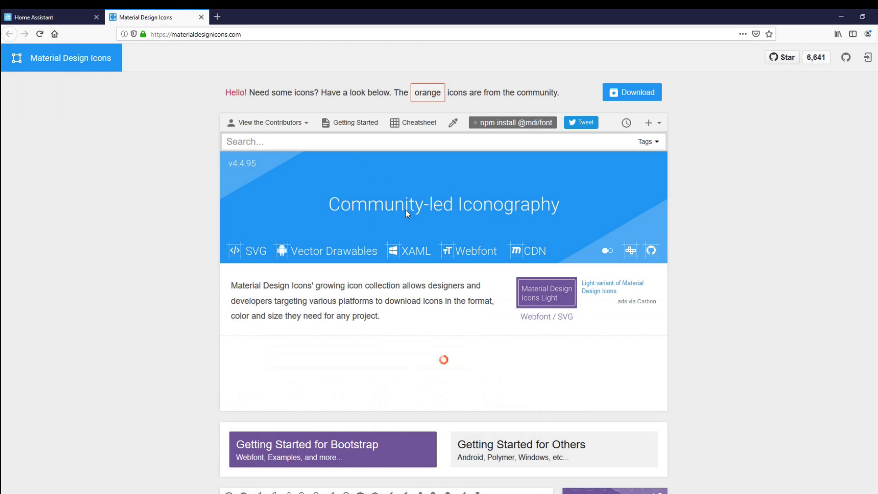
scroll(405, 210, "down", 3)
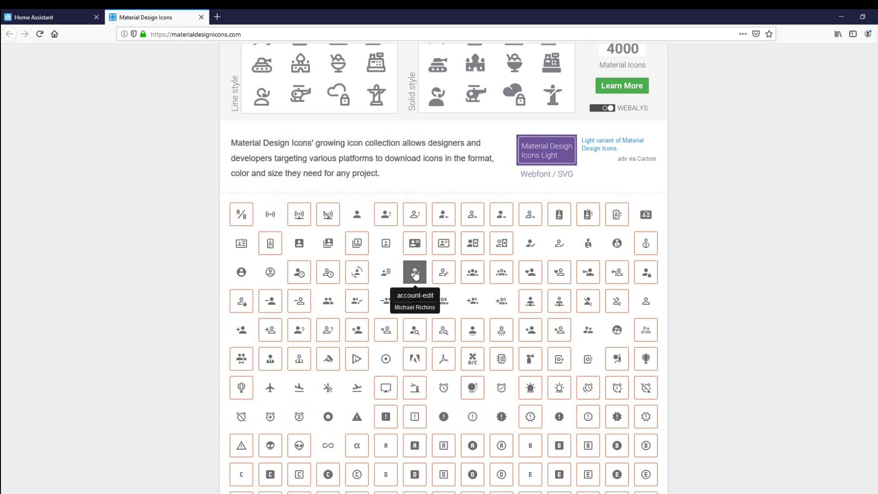
left_click(414, 272)
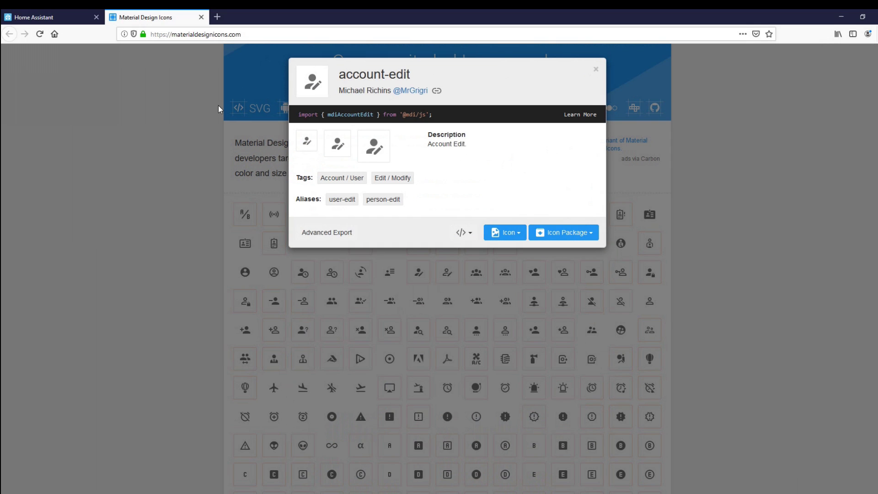
Return to Home Assistant and save ui-lovelace.yaml with the new Главная view.
left_click(37, 21)
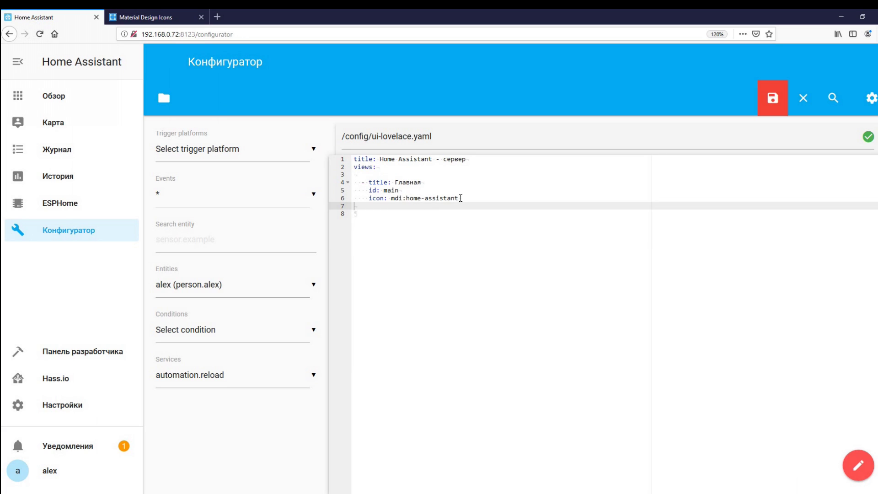
left_click(773, 98)
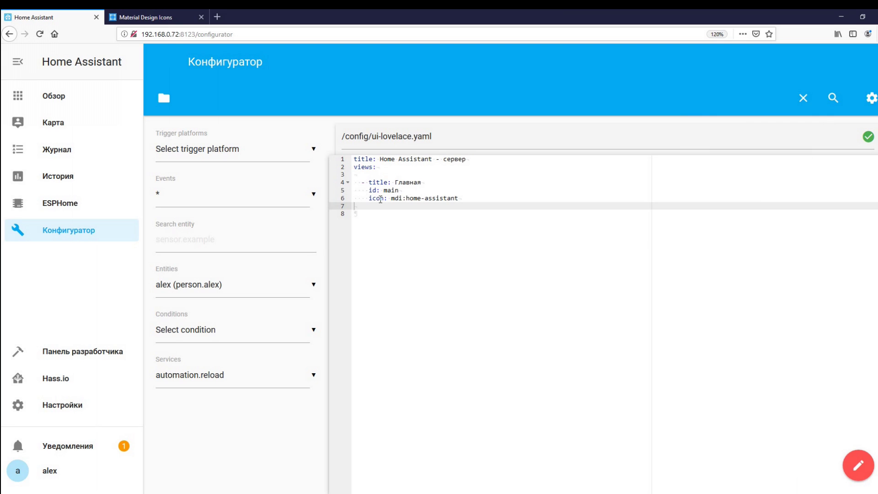
View the server management settings and check the Advanced mode option in the user profile.
left_click(71, 409)
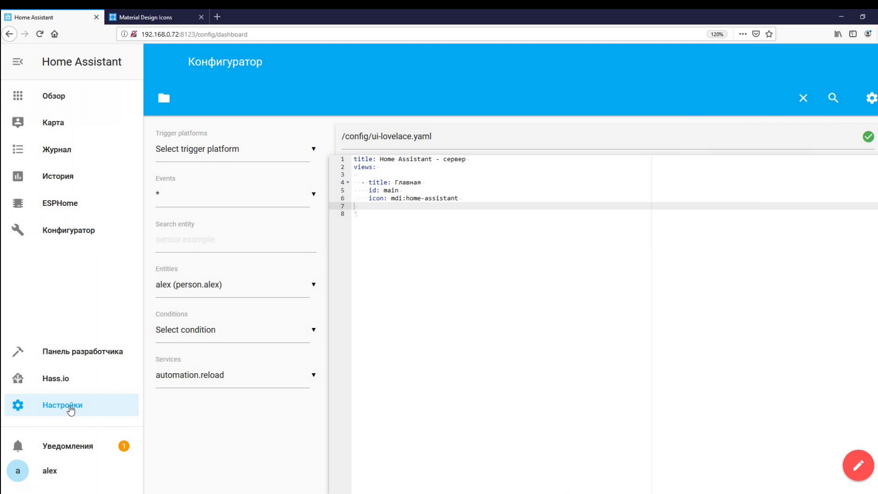
left_click(494, 351)
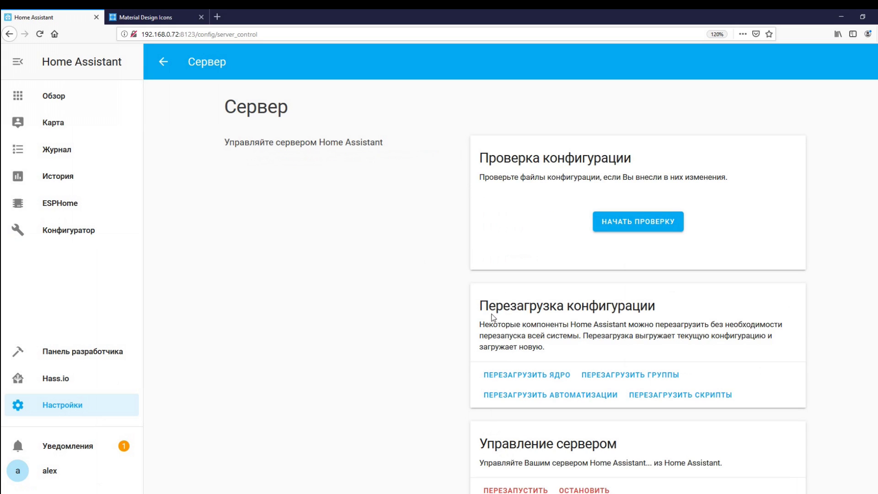
scroll(327, 183, "down", 1)
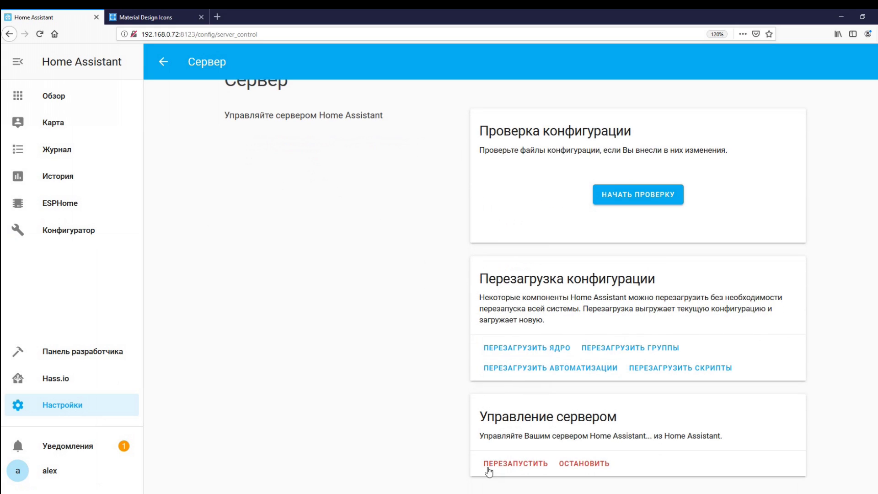
left_click(49, 473)
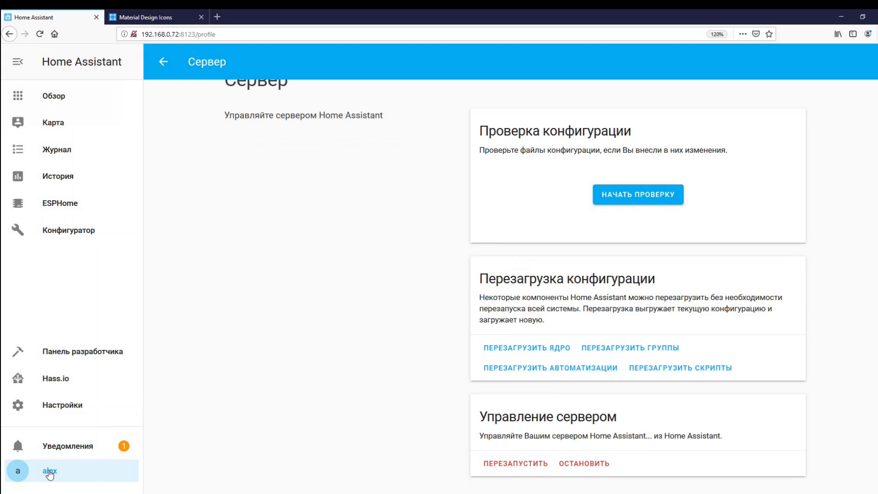
scroll(274, 350, "down", 5)
scroll(276, 350, "down", 4)
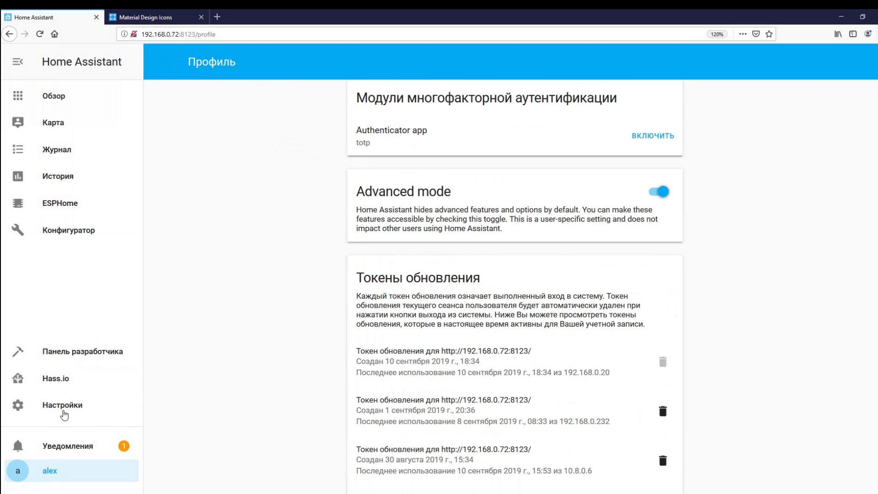
Run the configuration check in the server management settings.
left_click(64, 405)
left_click(504, 341)
left_click(646, 223)
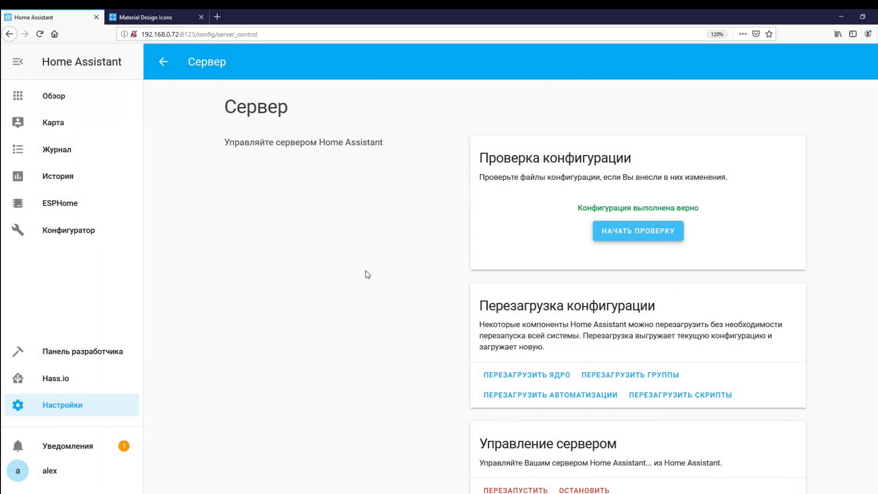
scroll(389, 276, "down", 1)
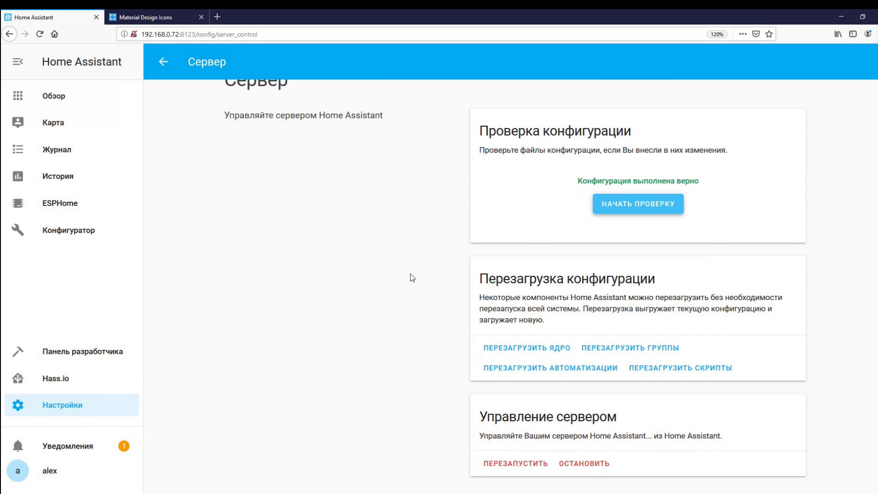
Restart the Home Assistant server and open the overview dashboard.
left_click(509, 465)
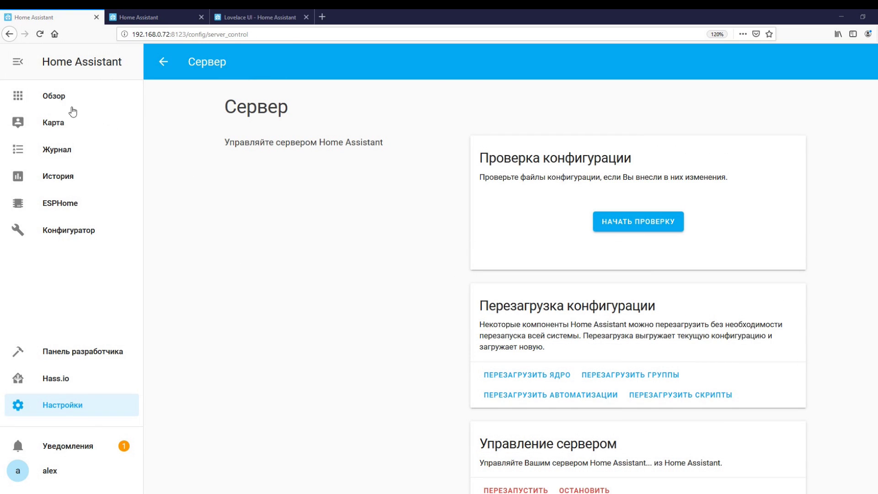
left_click(54, 99)
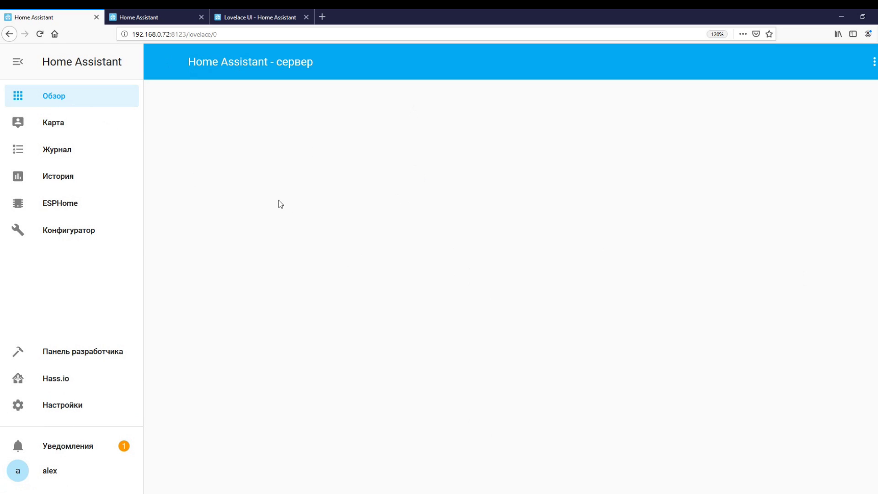
Add and save badges for sensor.time, sensor.date and sensor.home_assistant_v2_db under the Главная view in ui-lovelace.yaml, and reload the overview dashboard.
left_click(143, 16)
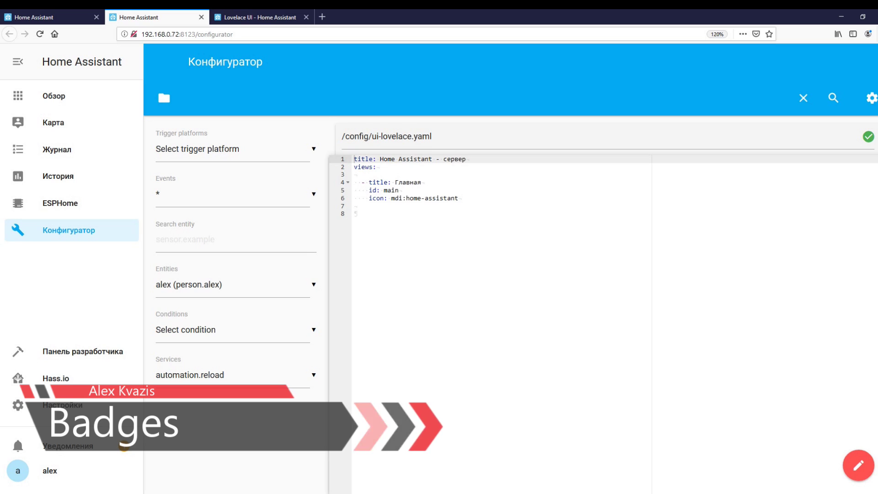
left_click(476, 198)
key("Return")
key("Return")
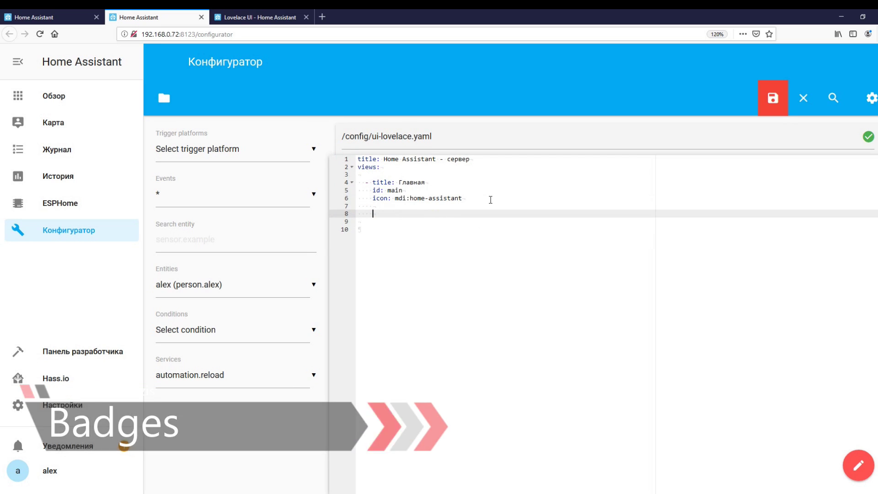
type("badges:   - sensor.time   - sensor.date   - sensor.home_assistant_v2_db")
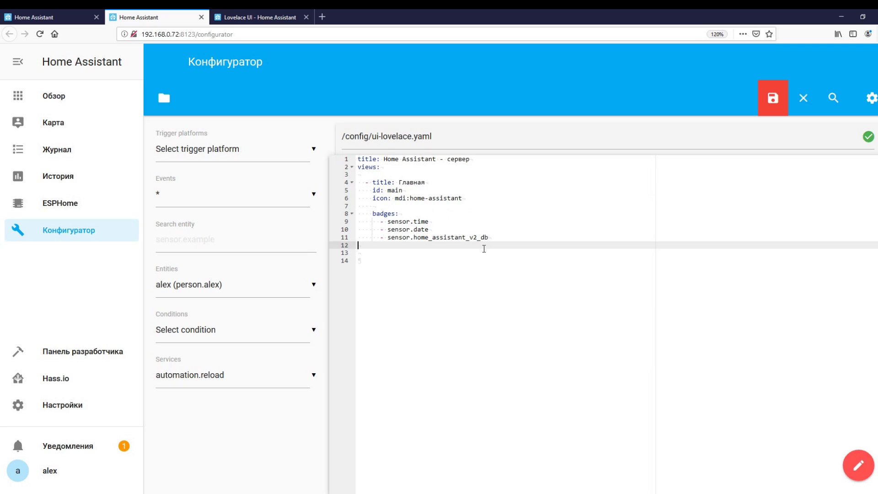
left_click(774, 98)
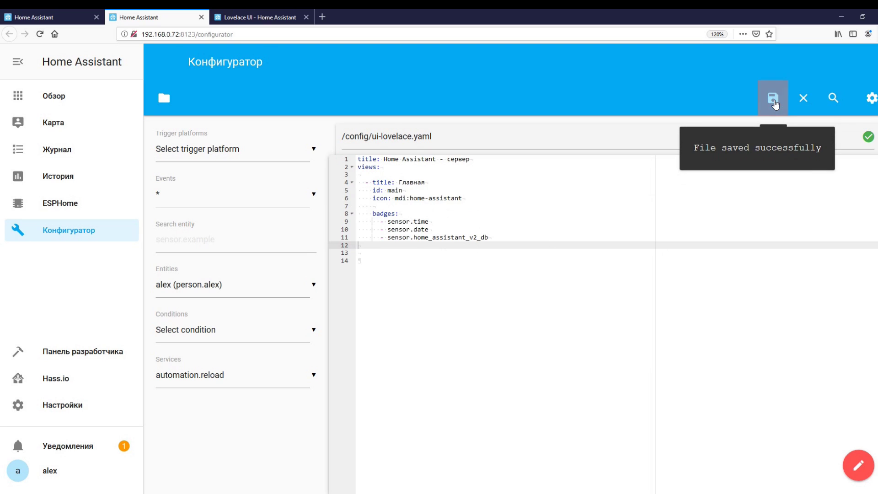
key("ctrl+shift+Tab")
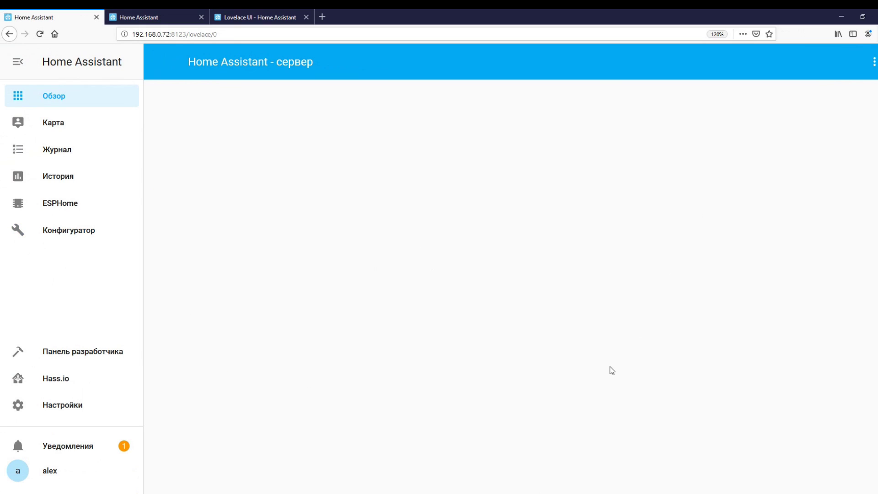
left_click(40, 34)
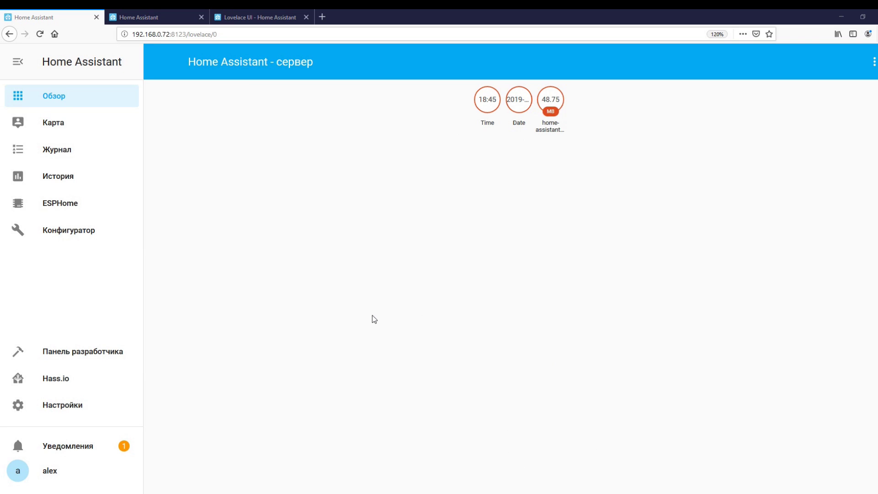
Look through the Lovelace UI documentation's introduction and its list of available cards.
left_click(254, 12)
scroll(437, 183, "down", 4)
scroll(436, 190, "up", 4)
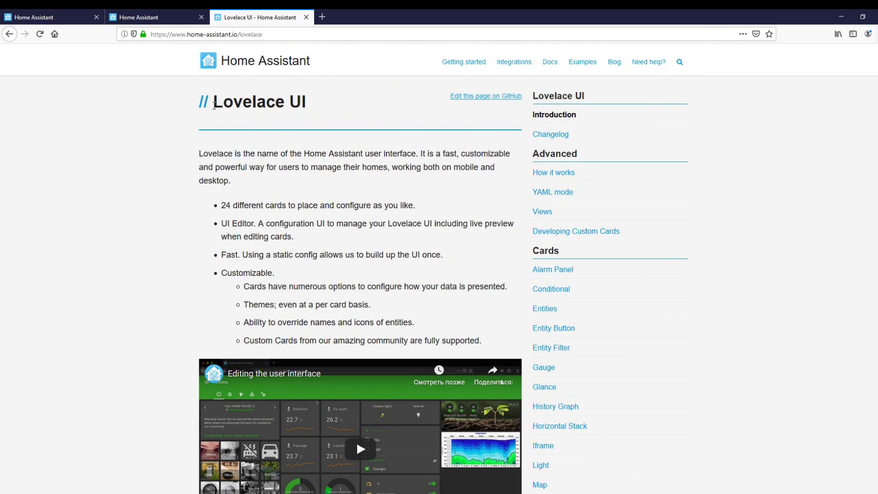
scroll(567, 238, "down", 8)
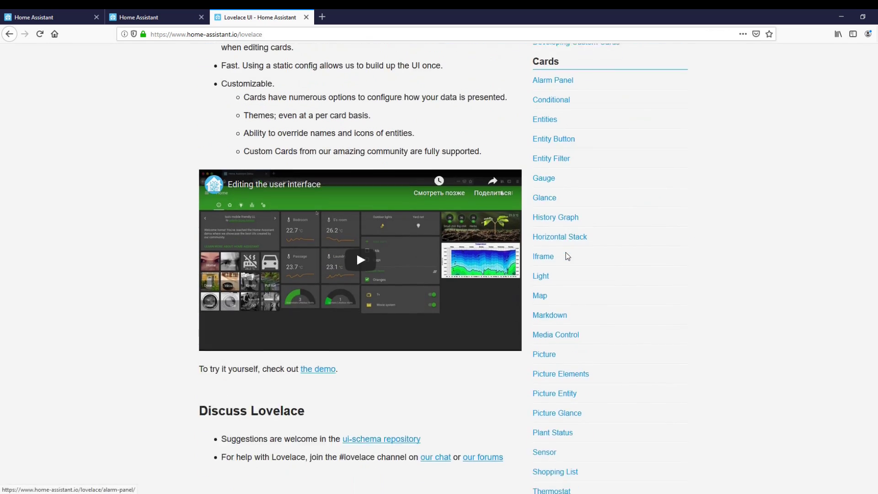
scroll(577, 270, "up", 9)
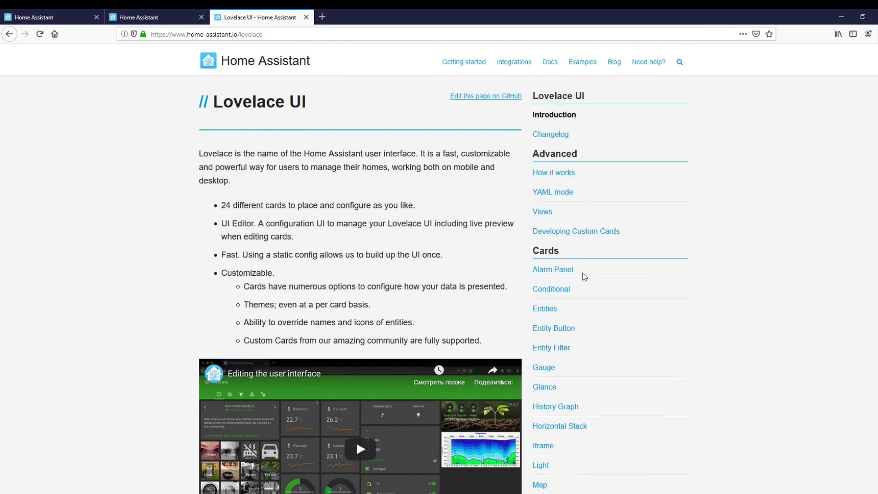
scroll(583, 274, "down", 3)
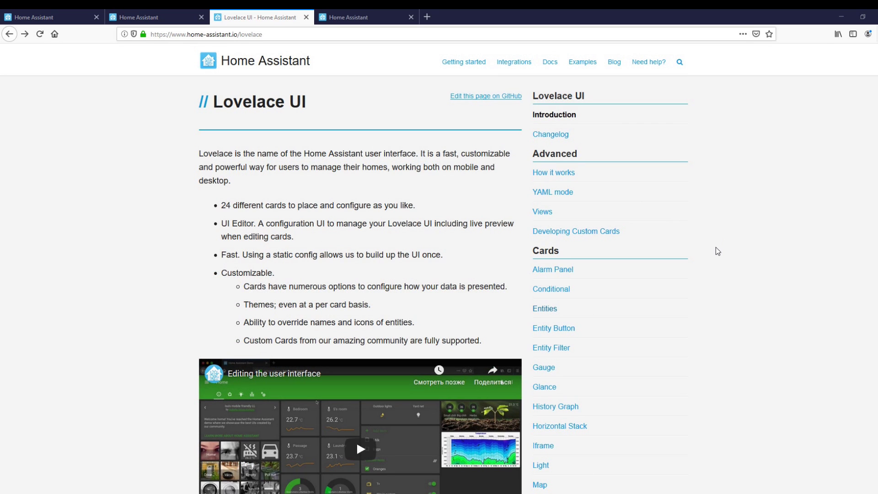
Open the Entities card documentation and read its configuration variables.
left_click(545, 309)
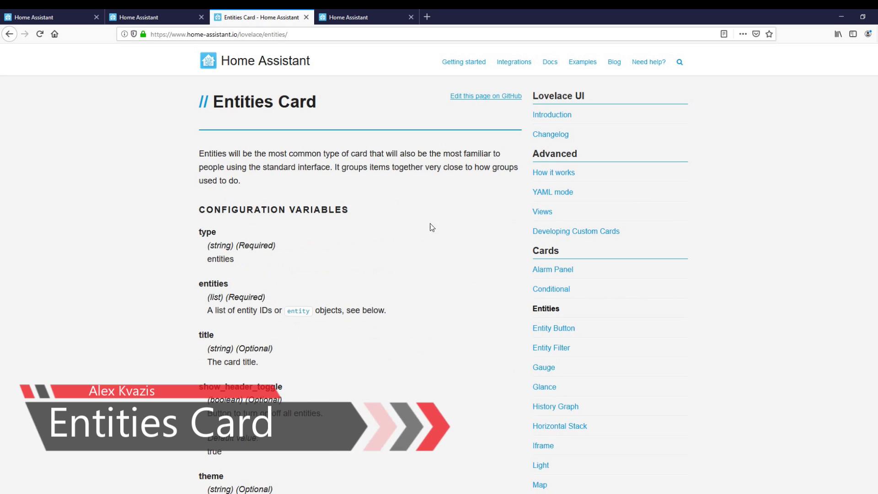
scroll(407, 216, "down", 2)
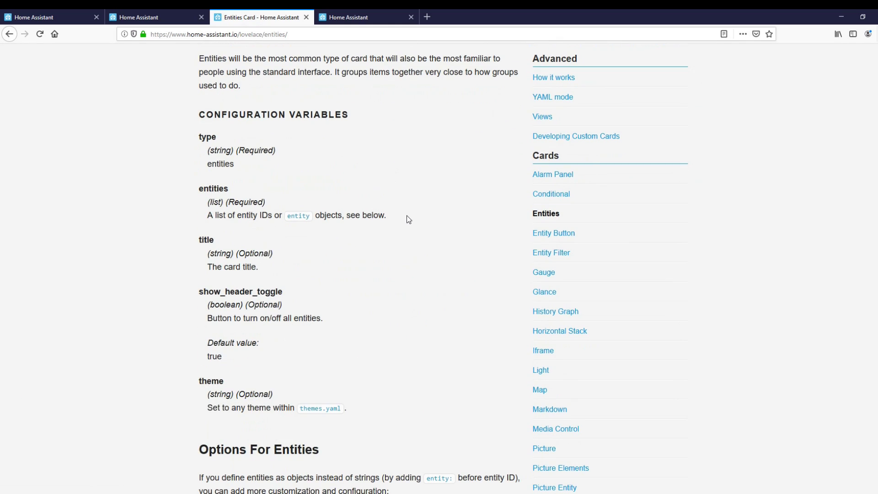
scroll(407, 216, "up", 2)
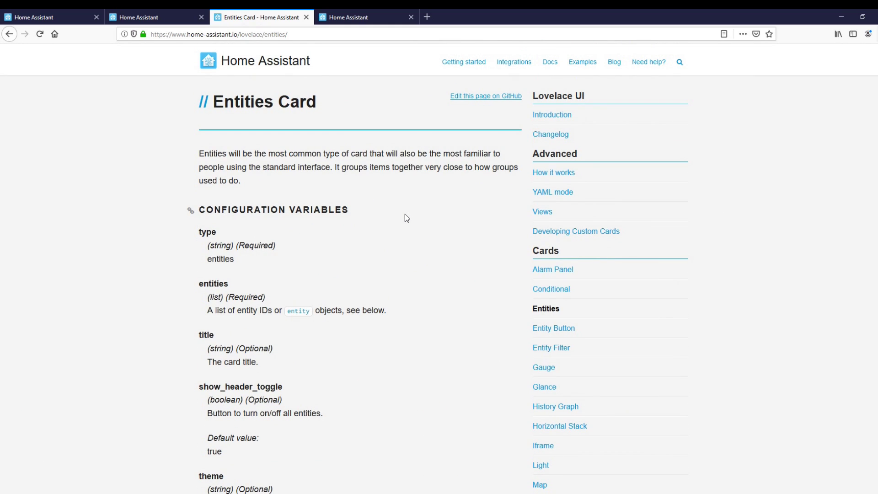
scroll(404, 218, "down", 2)
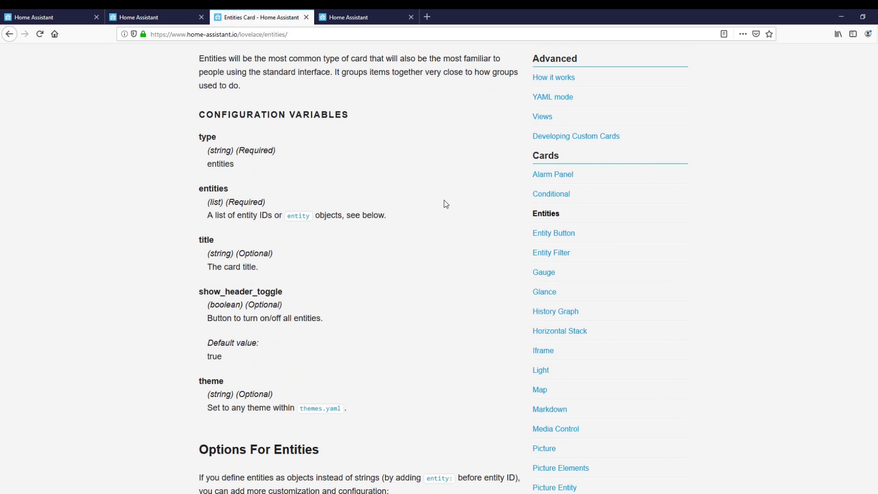
Filter the entities in the developer tools' states list by "switch." and look through the available switches.
left_click(339, 17)
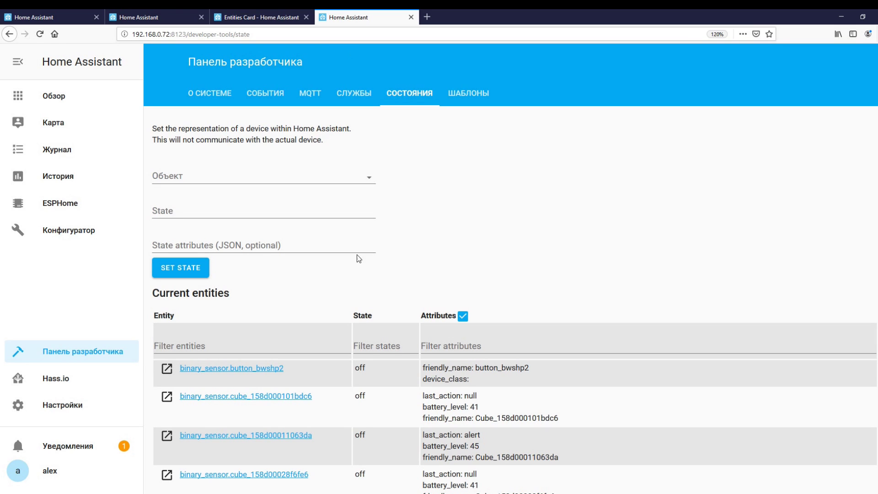
left_click(201, 346)
type("sw")
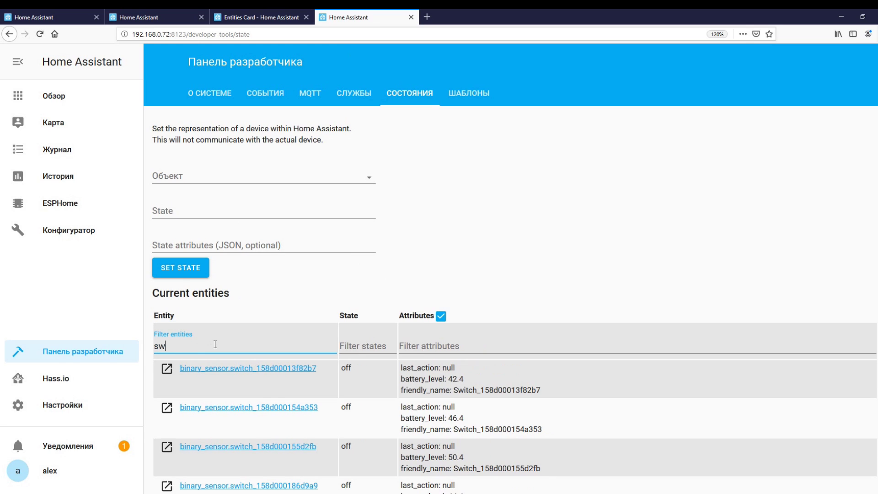
type("itch")
scroll(322, 324, "down", 7)
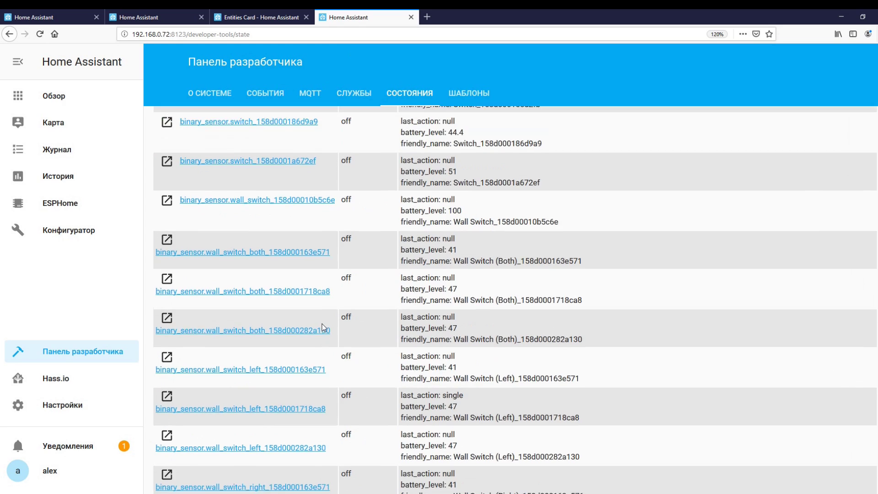
scroll(323, 323, "up", 5)
type(".")
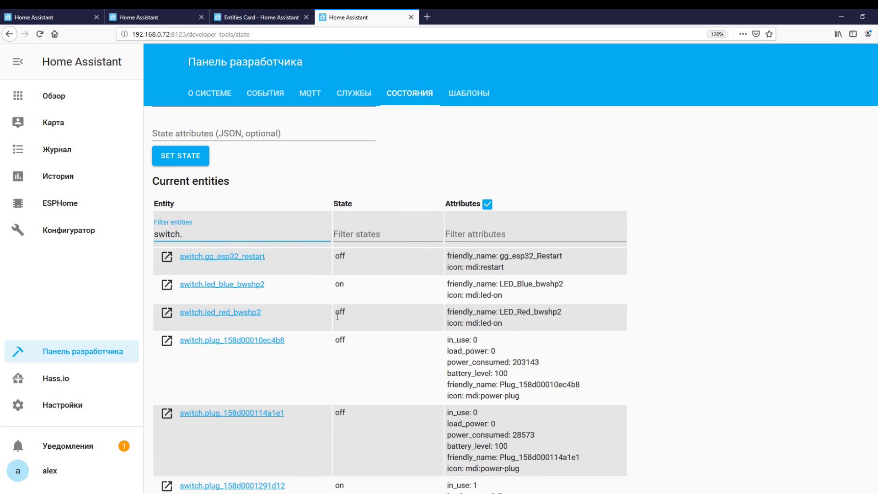
scroll(317, 281, "down", 8)
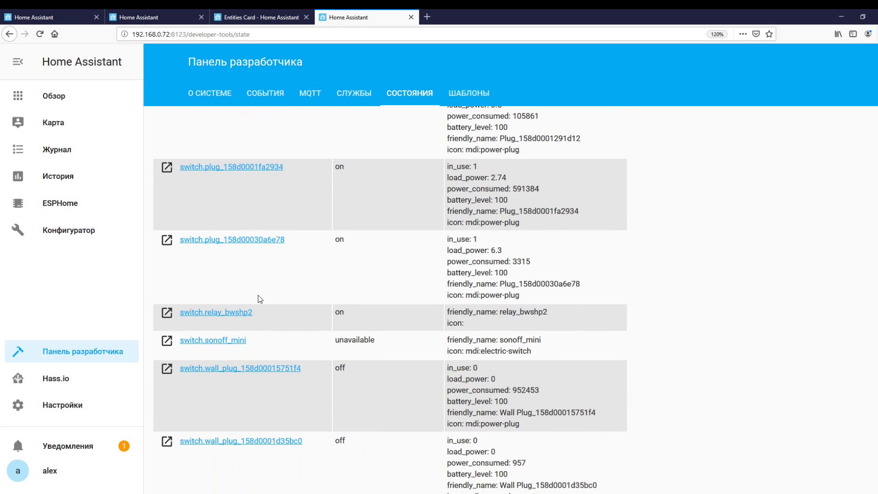
scroll(251, 264, "up", 9)
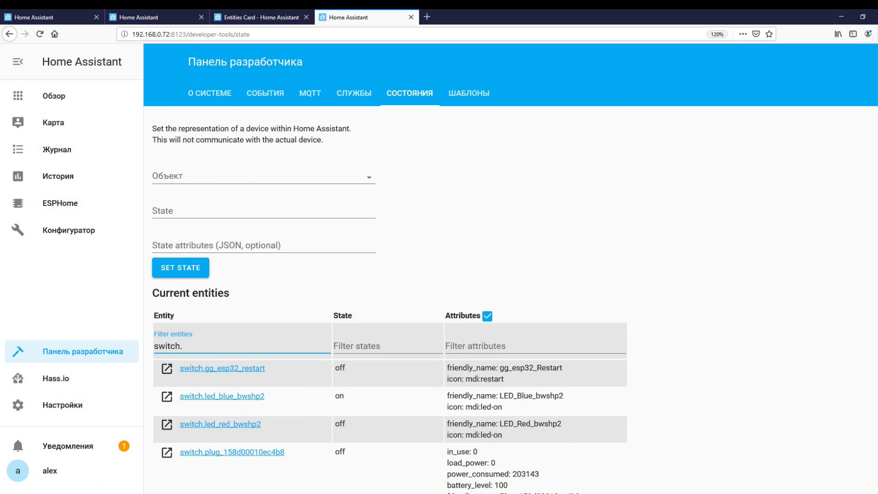
Add a cards: section below the badges in ui-lovelace.yaml and save the file.
left_click(37, 17)
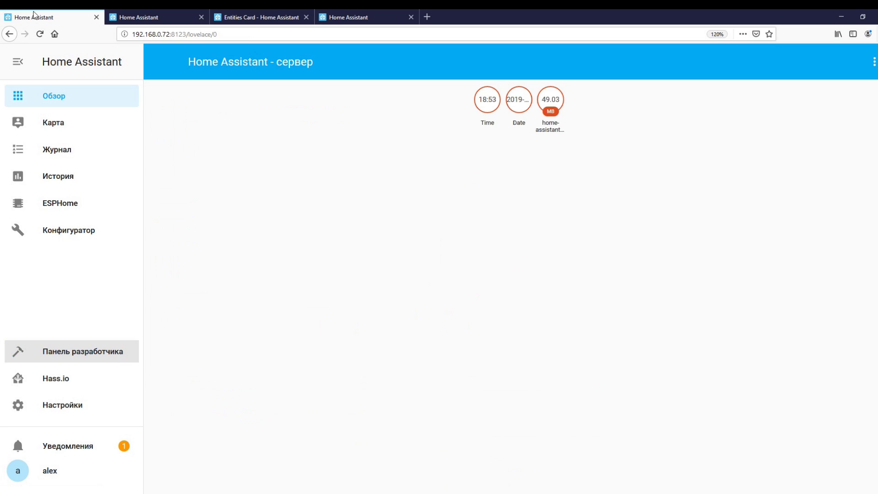
left_click(141, 14)
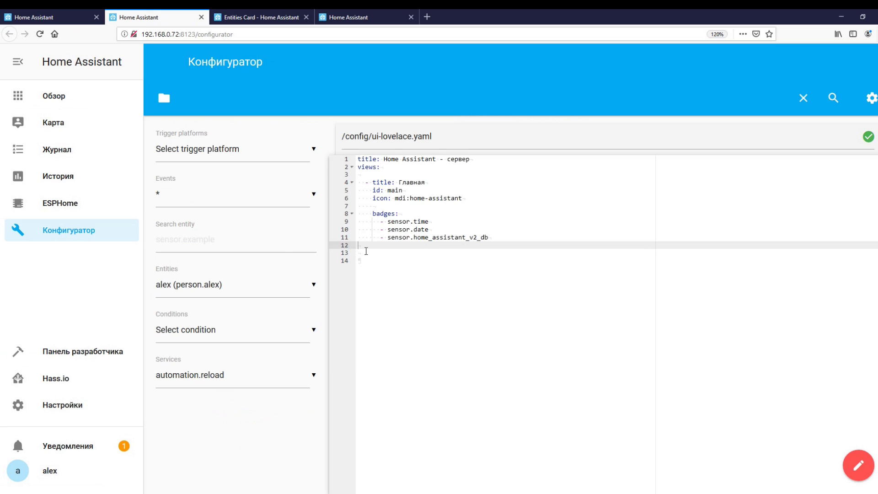
key("Return")
type("cards:")
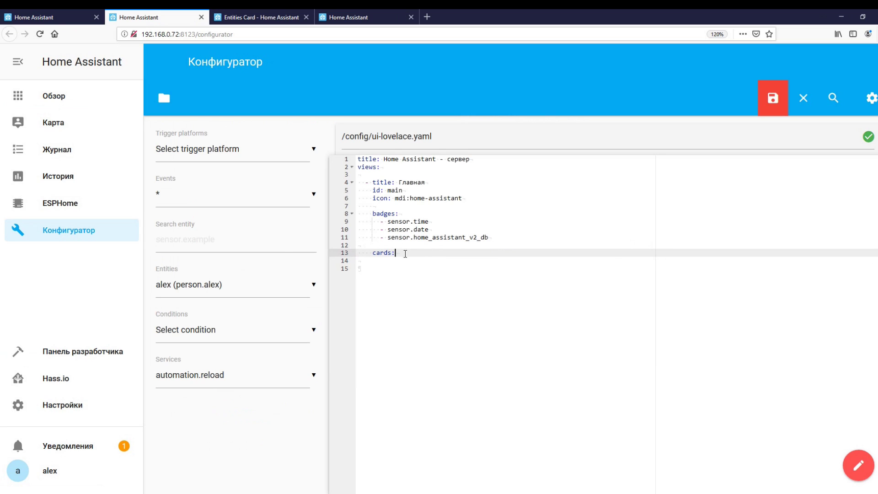
left_click(774, 93)
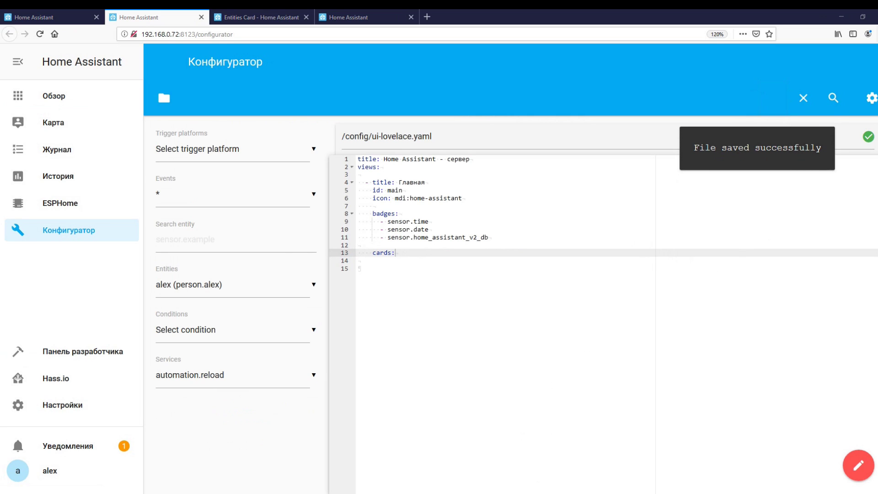
Add and save an entities card titled Выключатели with show_header_toggle: true and switch.plug_158d00010ec4b8, switch.plug_158d000114a1e1 and switch.plug_158d00030a6e78, and reload the overview dashboard.
key("Down")
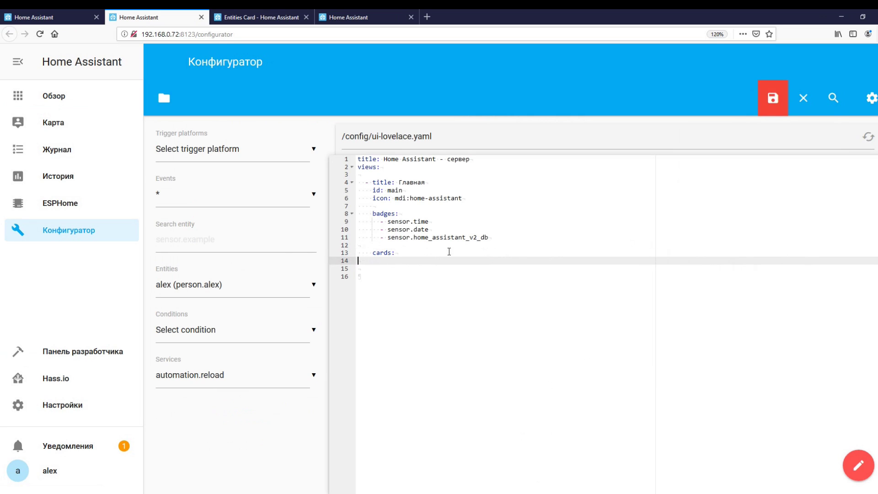
type("- type: entities         title: Выключатели         show_header_toggle: true         entities:          - switch.plug_158d00010ec4b8          - switch.plug_158d000114a1e1          - switch.plug_158d00030a6e78")
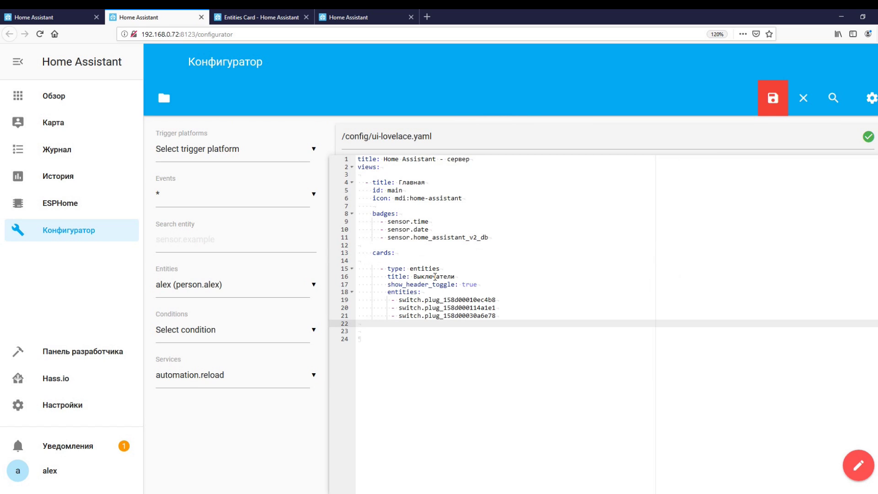
left_click_drag(387, 284, 456, 285)
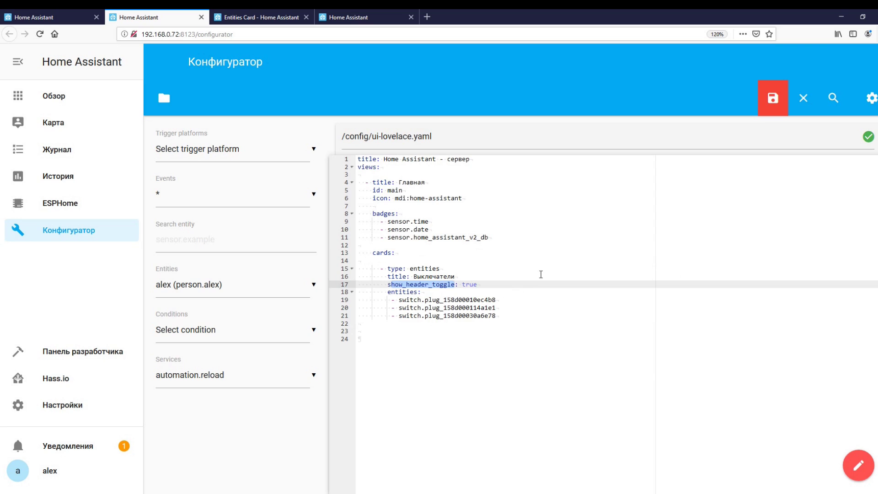
left_click(772, 101)
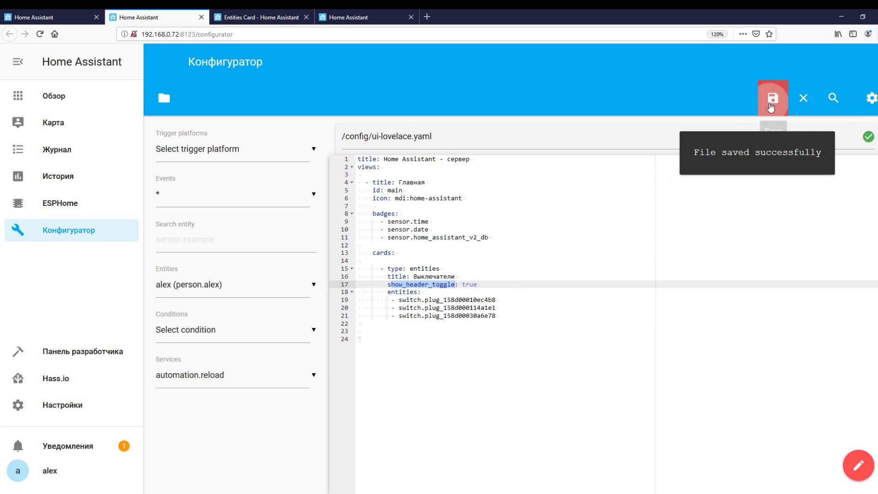
left_click(40, 14)
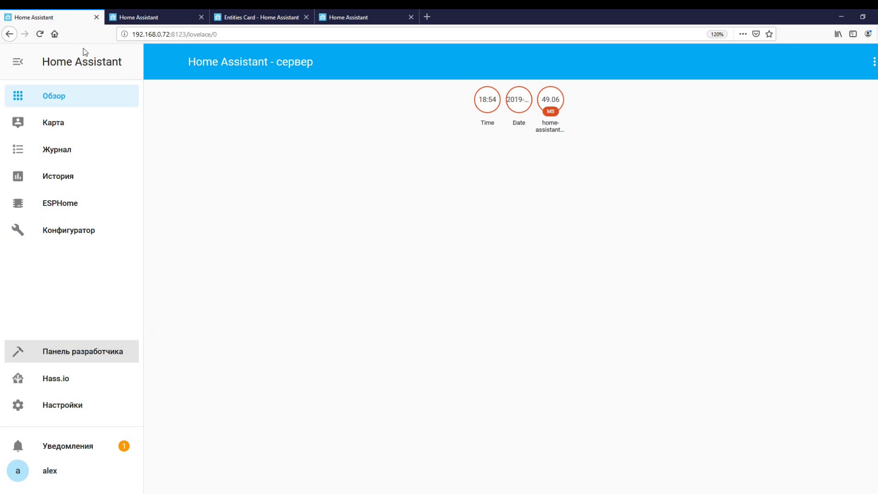
left_click(41, 34)
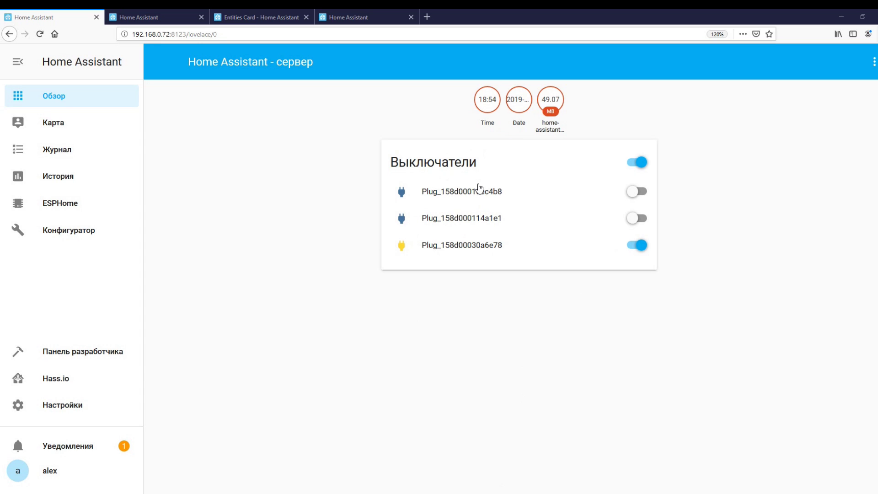
Look through the Home Assistant settings overview and open the configurator.
left_click(60, 409)
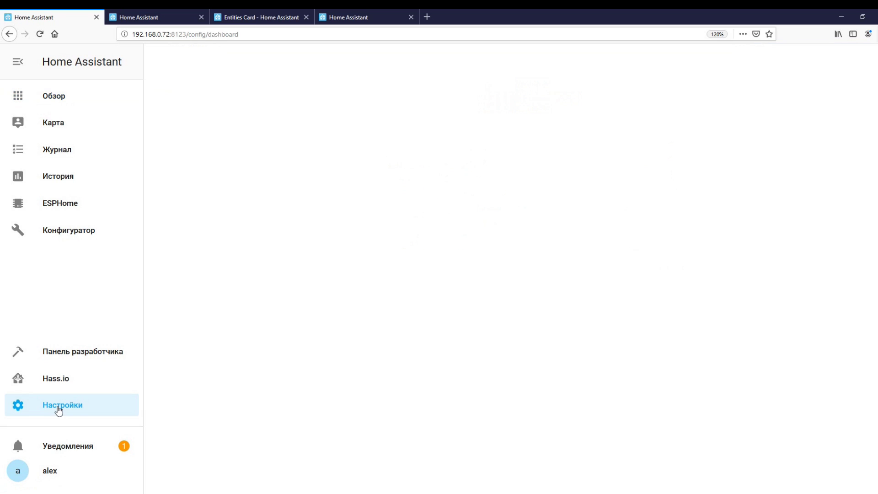
scroll(530, 389, "down", 2)
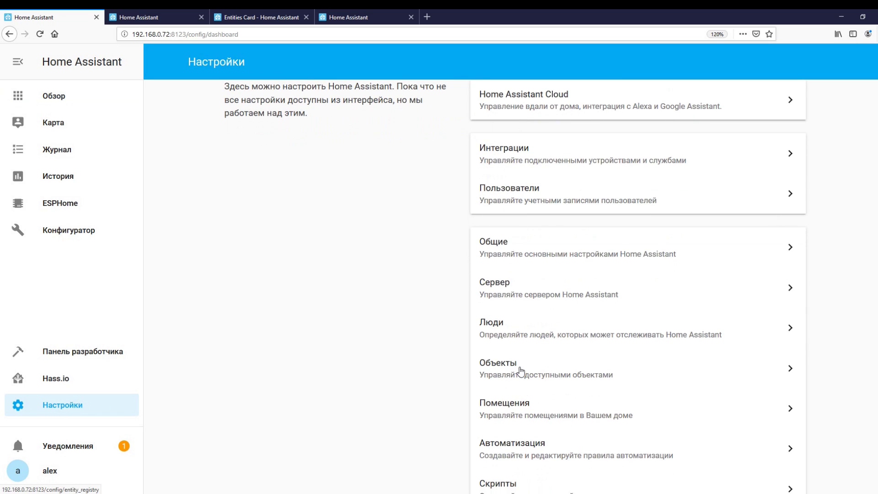
left_click(80, 231)
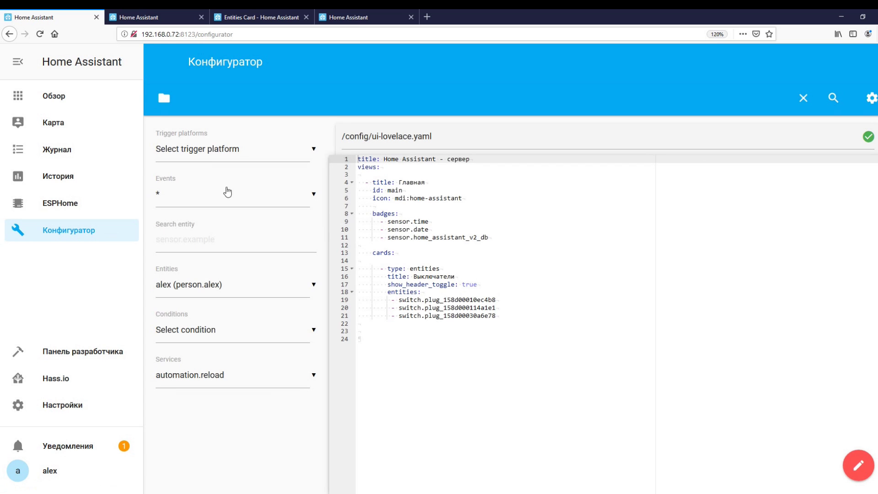
Open configuration.yaml and examine its customize: !include customize.yaml line.
left_click(156, 100)
scroll(235, 251, "down", 4)
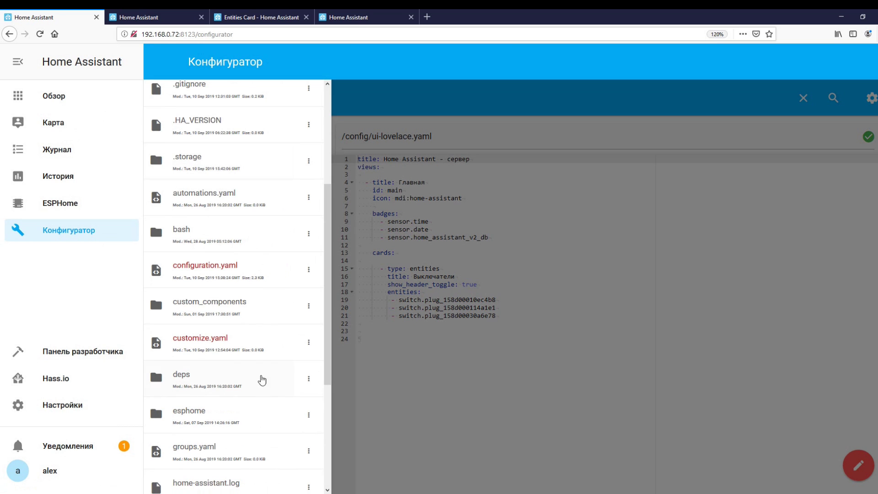
left_click(214, 337)
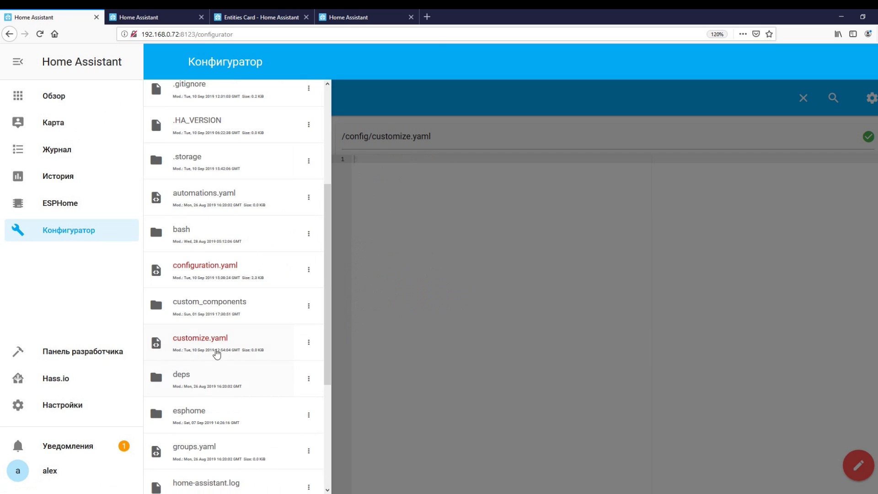
left_click(205, 279)
left_click(450, 208)
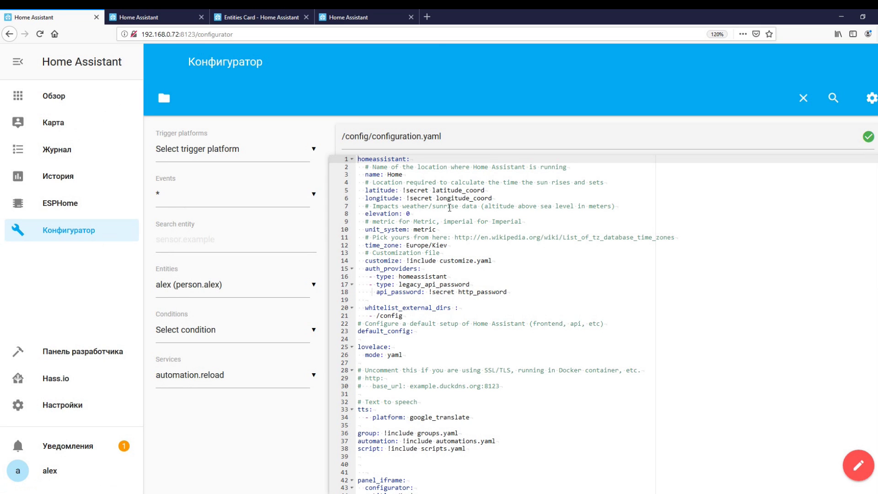
left_click_drag(497, 266, 339, 260)
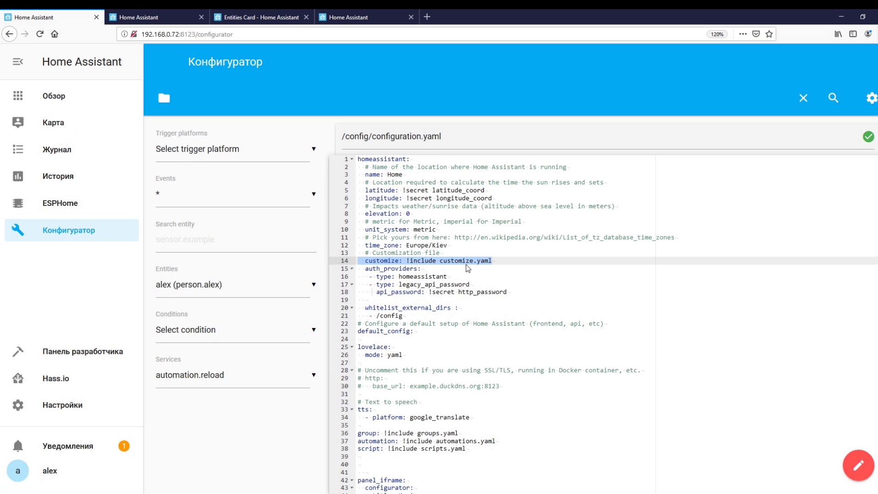
Open customize.yaml and view its contents.
left_click(164, 97)
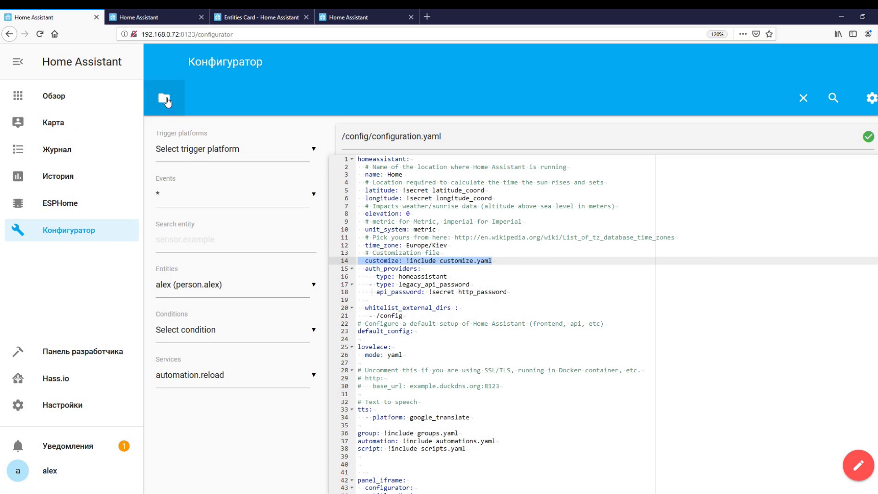
scroll(235, 247, "up", 2)
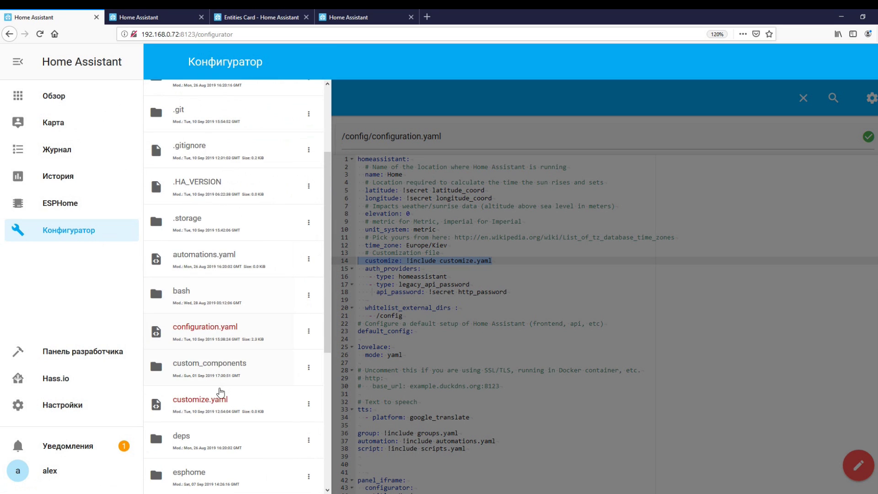
left_click(215, 399)
left_click(394, 168)
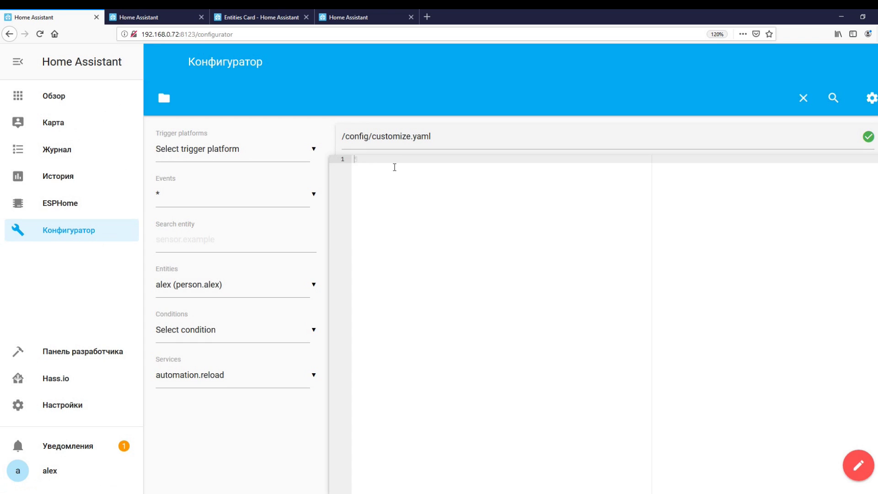
Reopen ui-lovelace.yaml in the configurator for editing.
left_click(164, 98)
scroll(223, 343, "down", 5)
left_click(236, 474)
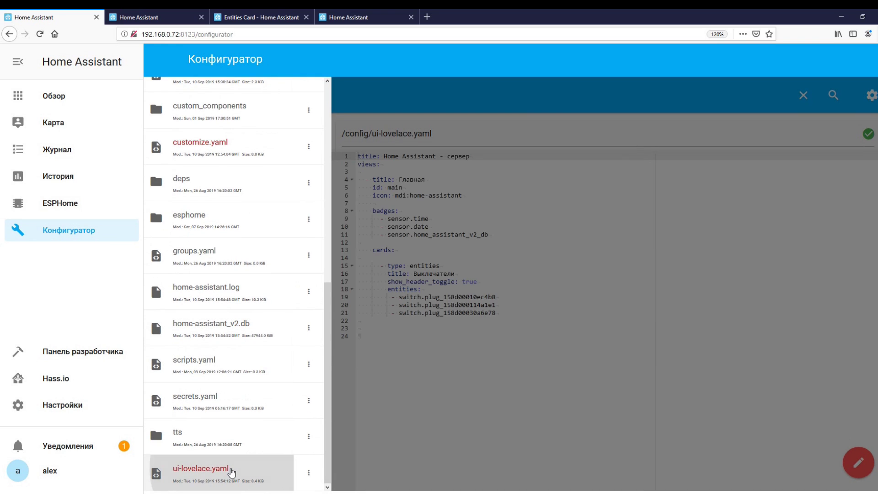
left_click(572, 368)
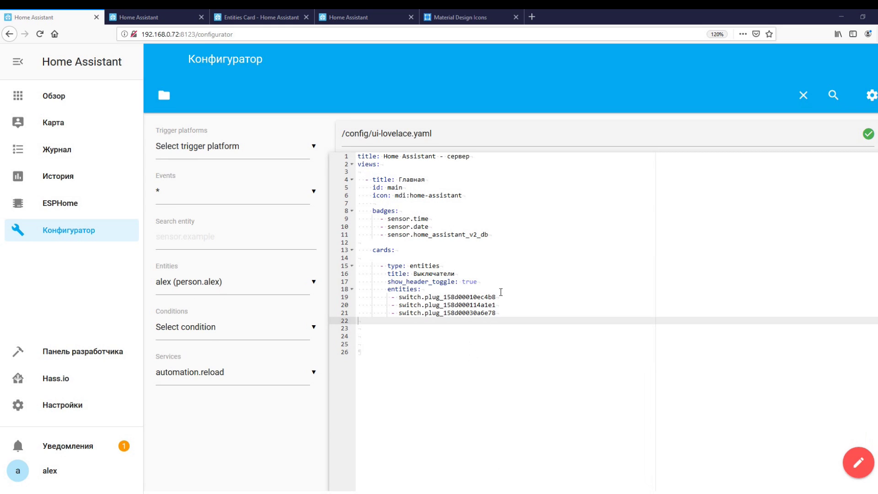
Replace the first switch entry with entity: switch.plug_158d00010ec4b8, name: Увлажнитель воздуха and icon: mdi:air-humidifier, and align its indentation with the other entries.
left_click_drag(504, 297, 347, 300)
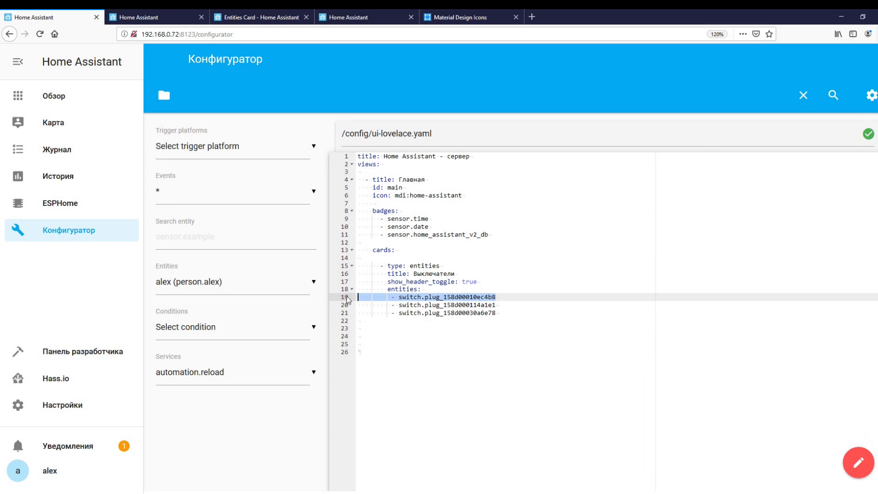
type("- entity: switch.plug_158d00010ec4b8             name: Увлажнитель воздуха             icon: mdi:air-humidifier")
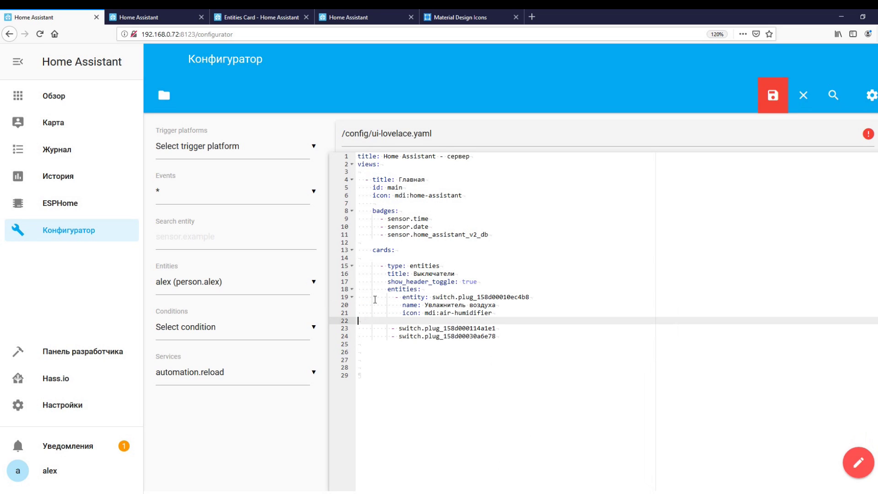
left_click(374, 298)
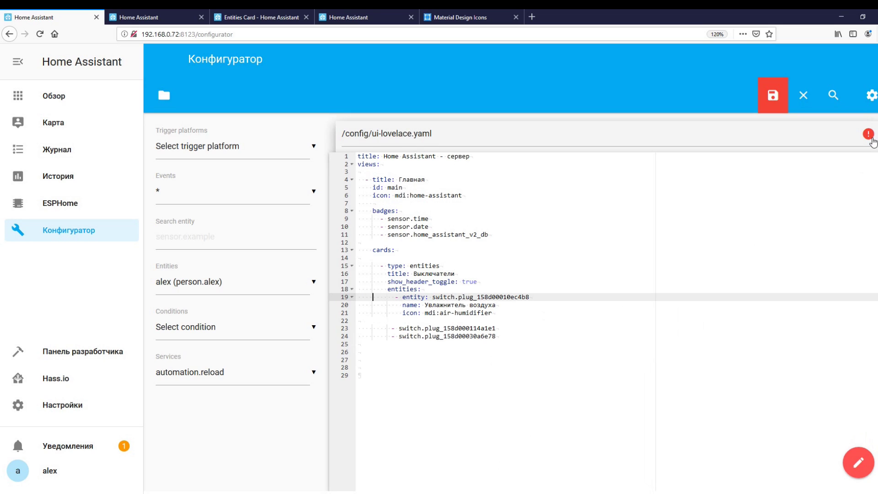
key("BackSpace")
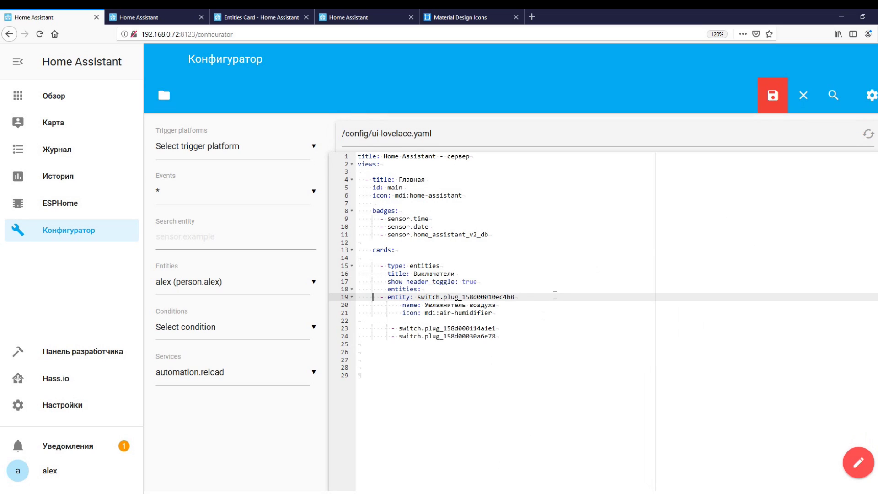
key("Down")
key("BackSpace")
key("Down")
key("BackSpace")
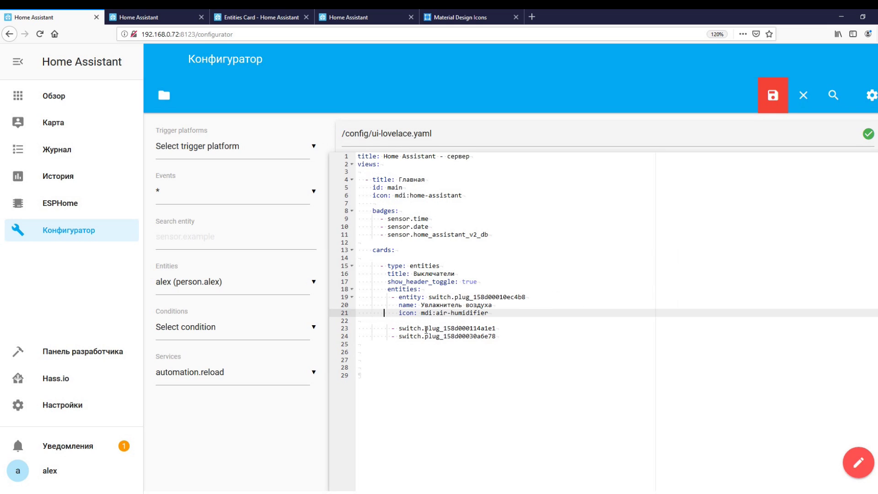
Save ui-lovelace.yaml and reload the overview dashboard to check the humidifier's name and icon.
left_click(773, 95)
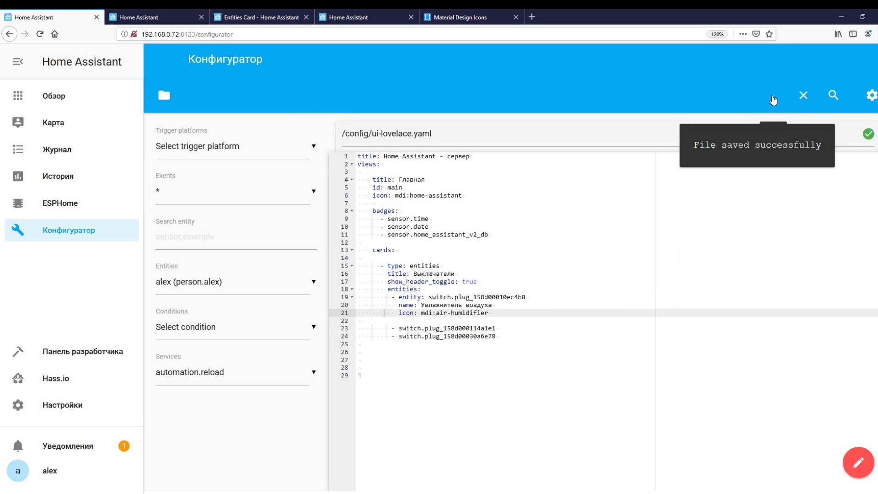
left_click(152, 19)
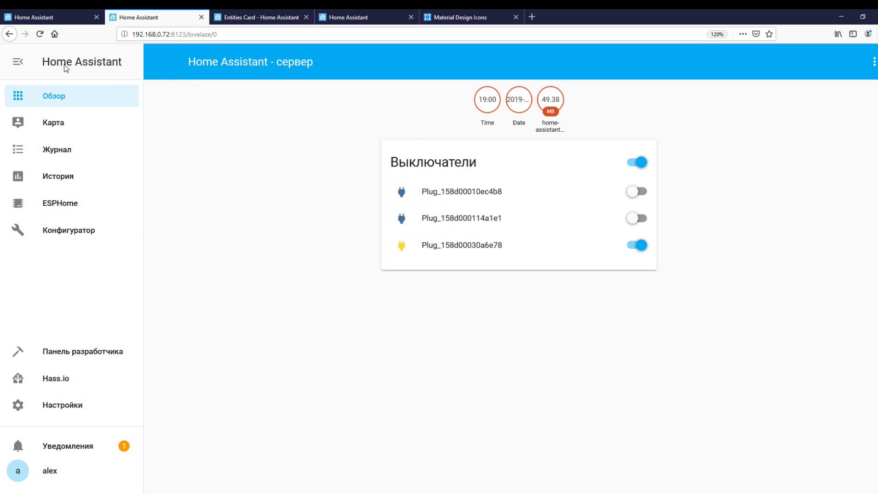
left_click(38, 34)
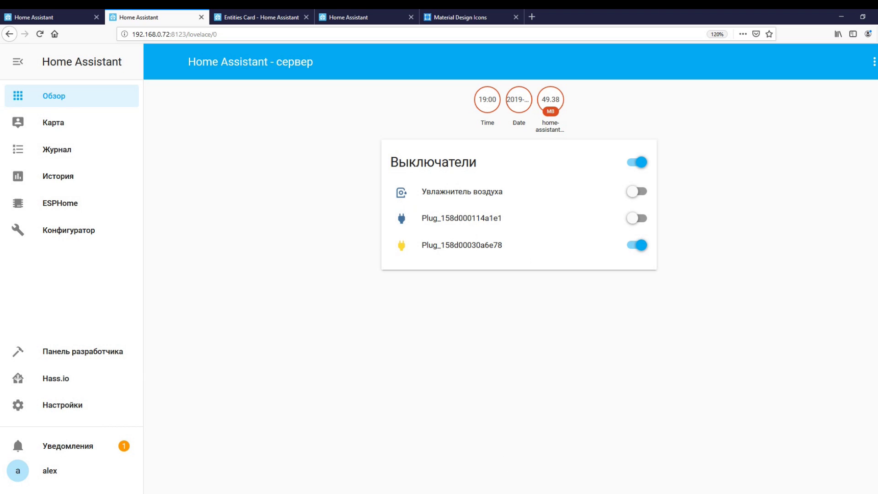
Rewrite the entries switch.plug_158d000114a1e1 as Вентилятор with mdi:fan and switch.plug_158d00030a6e78 as Настольная лампа with mdi:desk-lamp, and realign the humidifier entry.
key("ctrl+Page_Up")
left_click(507, 392)
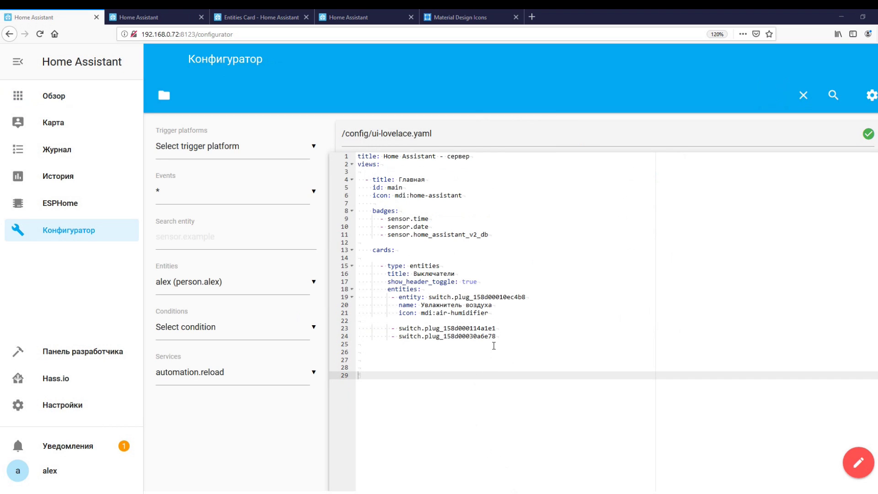
left_click_drag(496, 337, 338, 322)
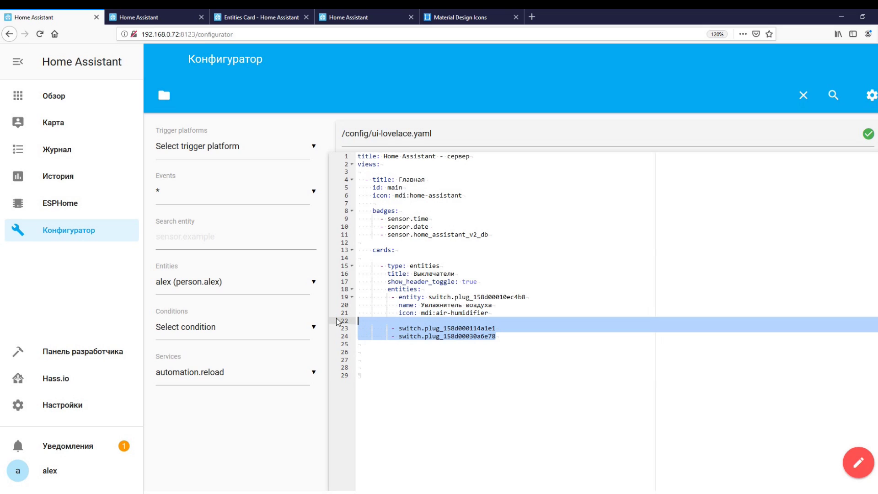
type("- entity: switch.plug_158d000114a1e1             name: Вентилятор             icon: mdi:fan           - entity: switch.plug_158d00030a6e78             name: Настольная лампа             icon: mdi:desk-lamp")
left_click(380, 298)
left_click(378, 304)
left_click(387, 315)
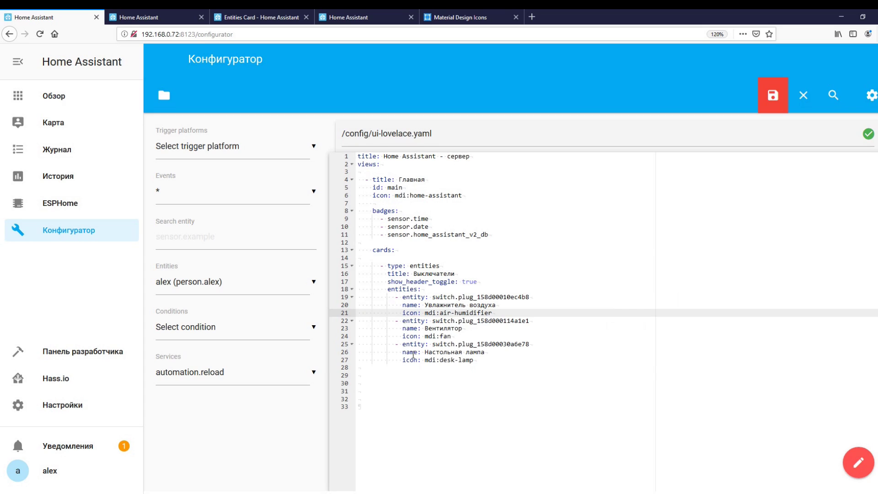
Save the file and reload the overview dashboard to check the fan and desk lamp entries.
left_click(773, 95)
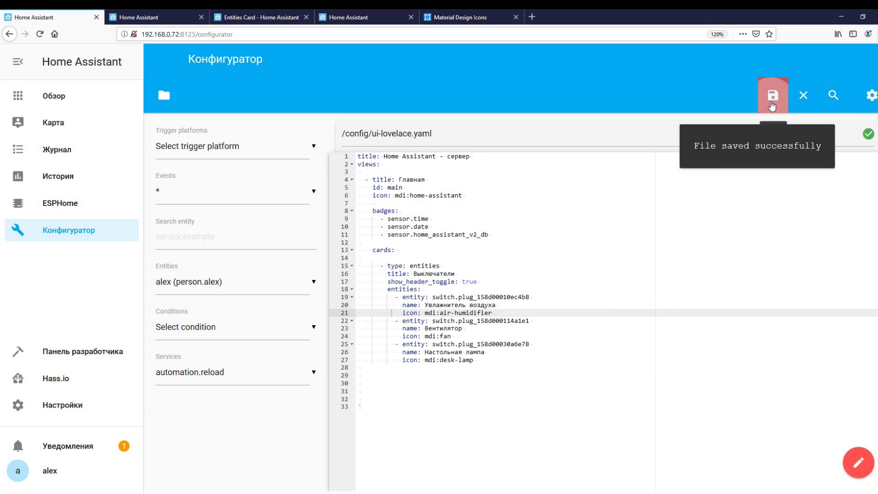
left_click(161, 9)
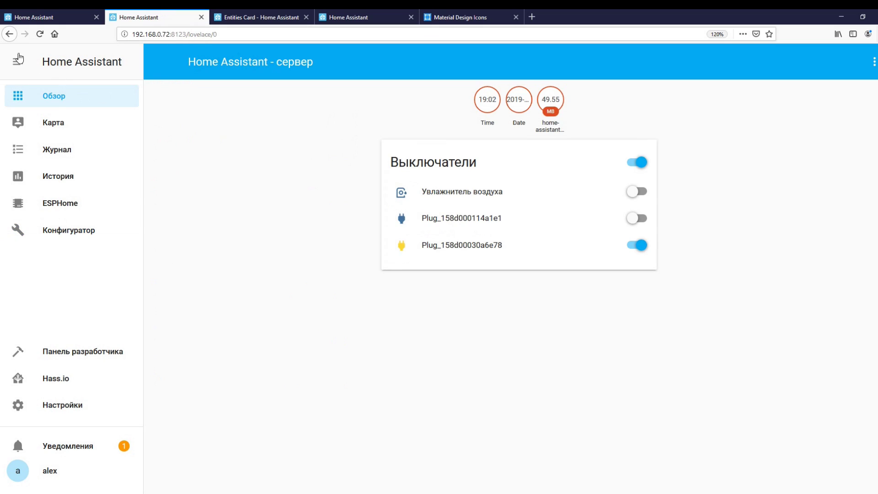
left_click(43, 37)
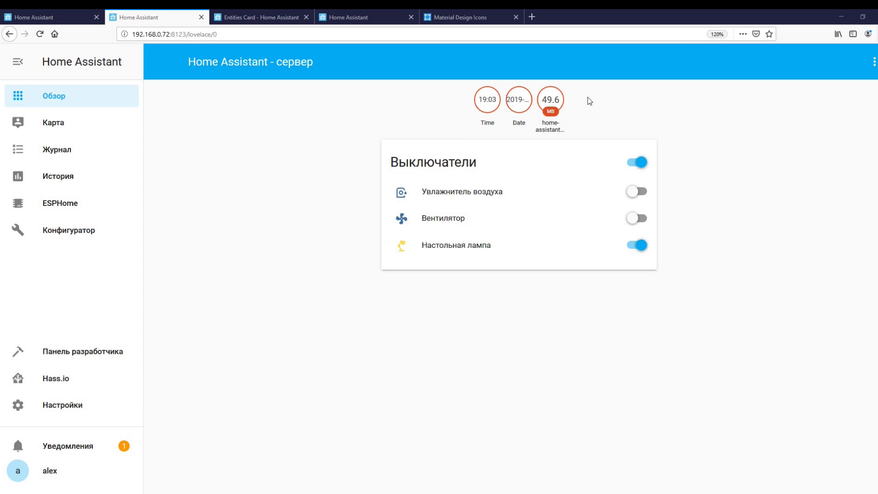
Add sensor.time (Текущее время -, mdi:clock), sensor.date (Дата -, mdi:calendar) and sensor.home_assistant_v2_db (Объем базы данных -, mdi:database) above the card's switches.
left_click(41, 14)
left_click_drag(480, 360, 254, 265)
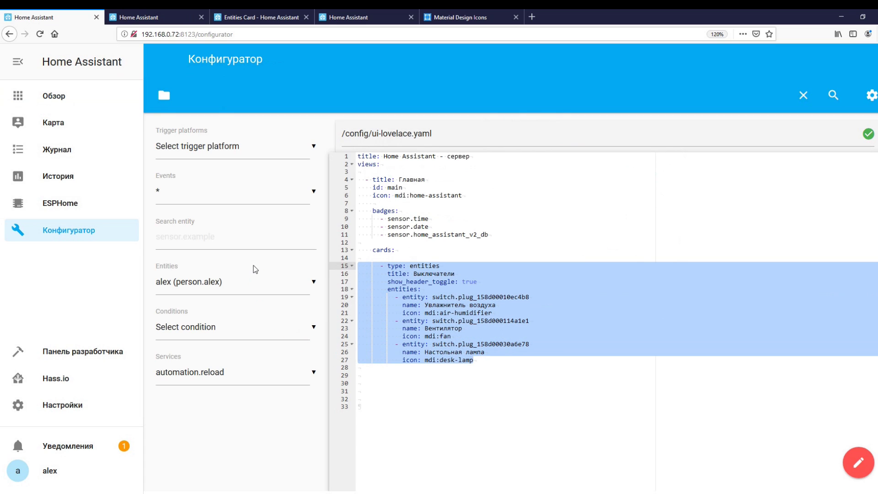
type("- type: entities       title: Выключатели       show_header_toggle: true       entities:         - entity: sensor.time           name: Текущее время -           icon: mdi:clock         - entity: sensor.date           name: Дата -           icon: mdi:calendar         - entity: sensor.home_assistant_v2_db           name: Объем базы данных -           icon: mdi:database         - entity: switch.plug_158d00010ec4b8           name: Увлажнитель воздуха           icon: mdi:air-humidifier         - entity: switch.plug_158d000114a1e1           name: Вентилятор           icon: mdi:fan         - entity: switch.plug_158d00030a6e78           name: Настольная лампа           icon: mdi:desk-lamp")
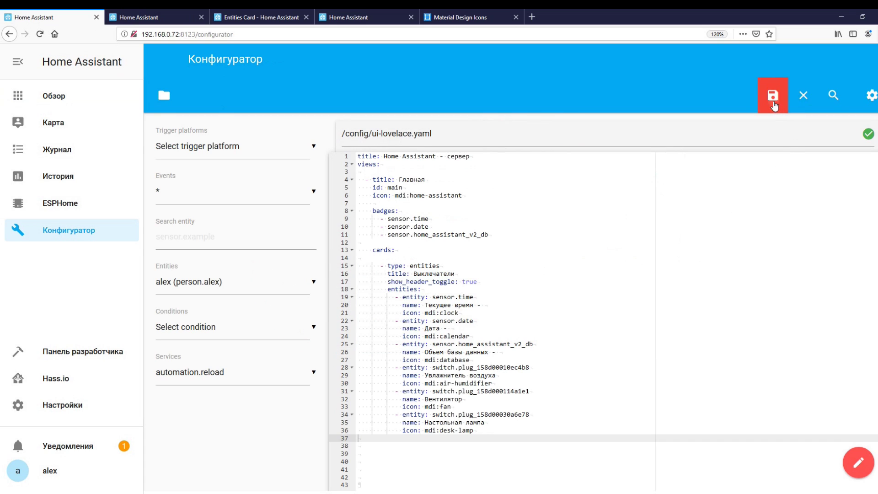
Save ui-lovelace.yaml and reload the overview dashboard to check the sensor rows in the Выключатели card.
left_click(773, 105)
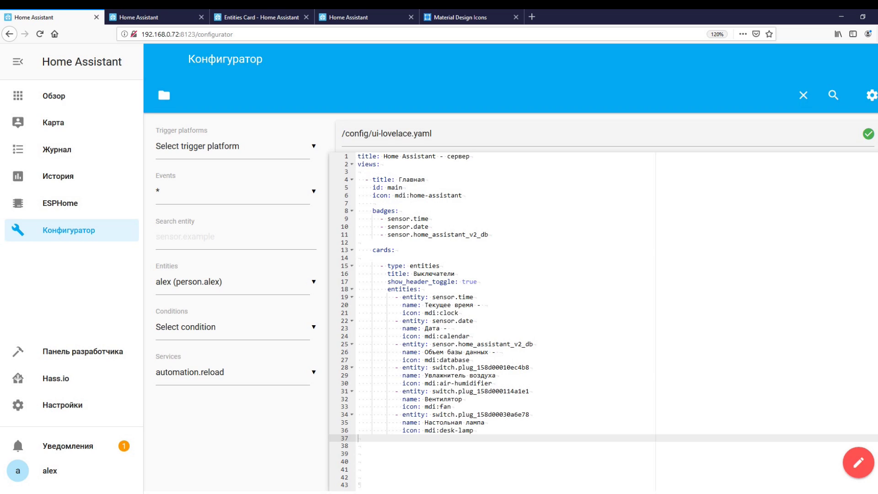
left_click(173, 17)
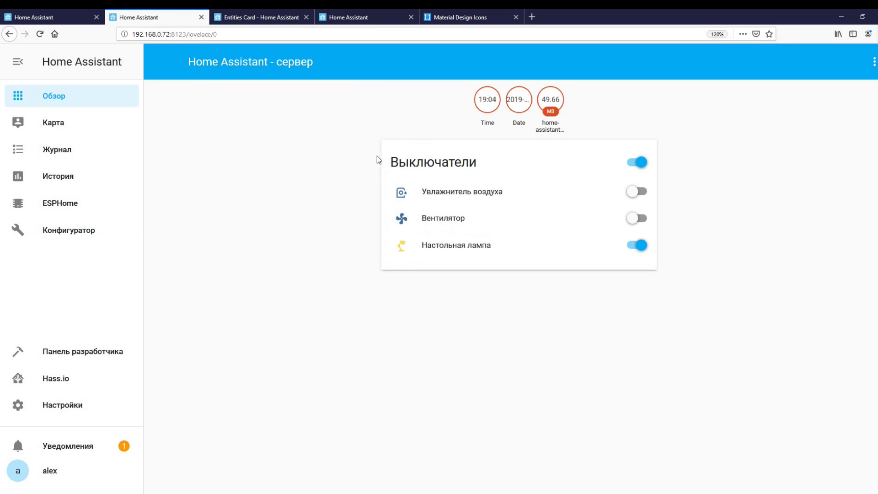
left_click(40, 34)
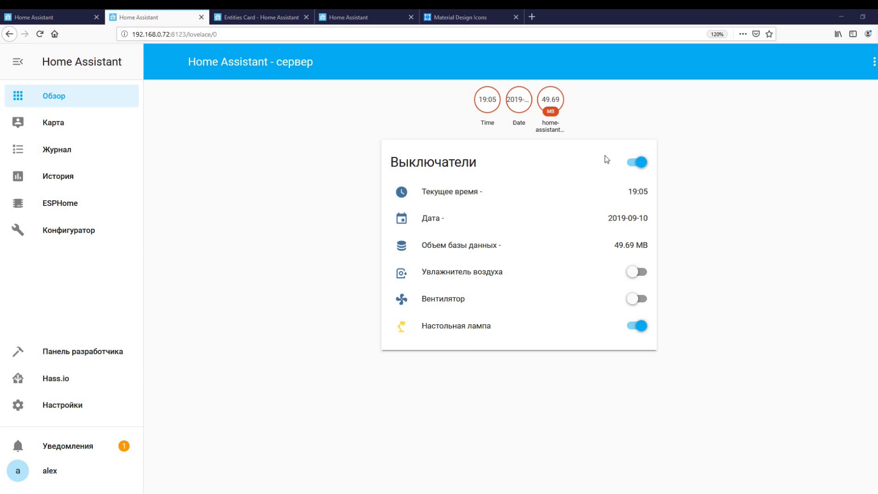
Set show_header_toggle to false for the Выключатели card in ui-lovelace.yaml.
left_click(34, 17)
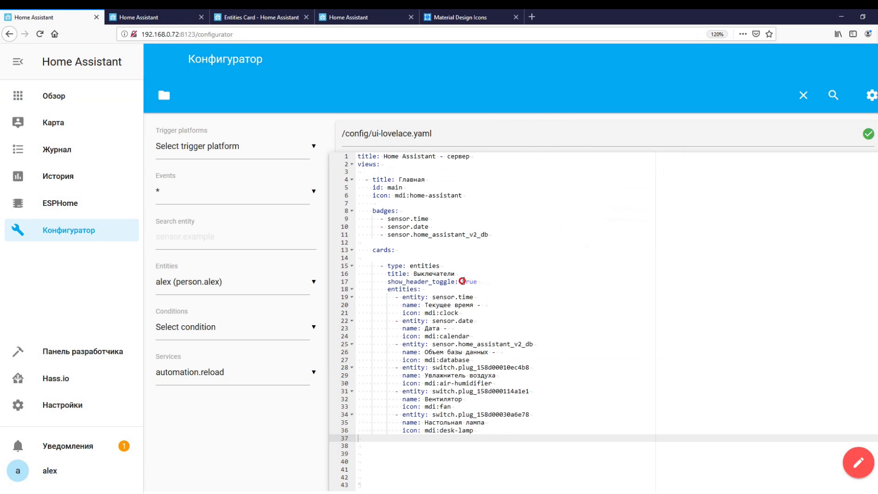
left_click_drag(461, 281, 478, 281)
type("fl")
key("BackSpace")
key("BackSpace")
key("BackSpace")
type("lse")
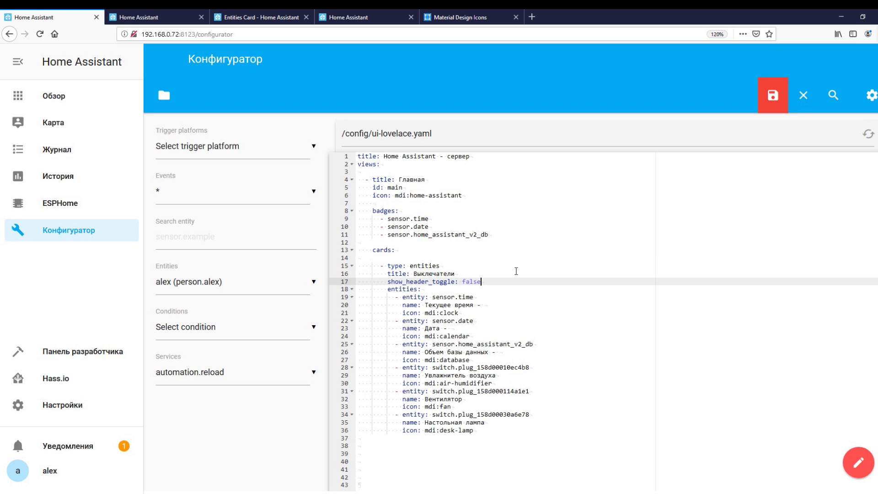
Save the file and reload the overview dashboard to check the card's header.
left_click(776, 94)
left_click(176, 15)
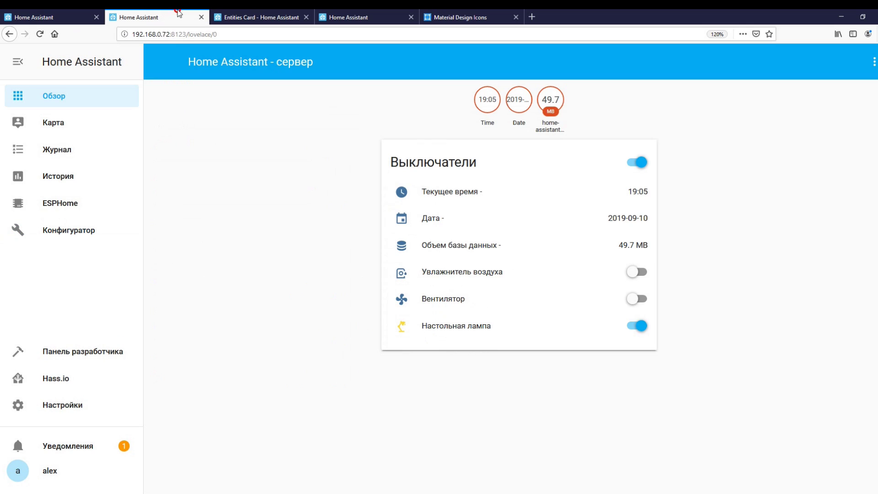
left_click(39, 34)
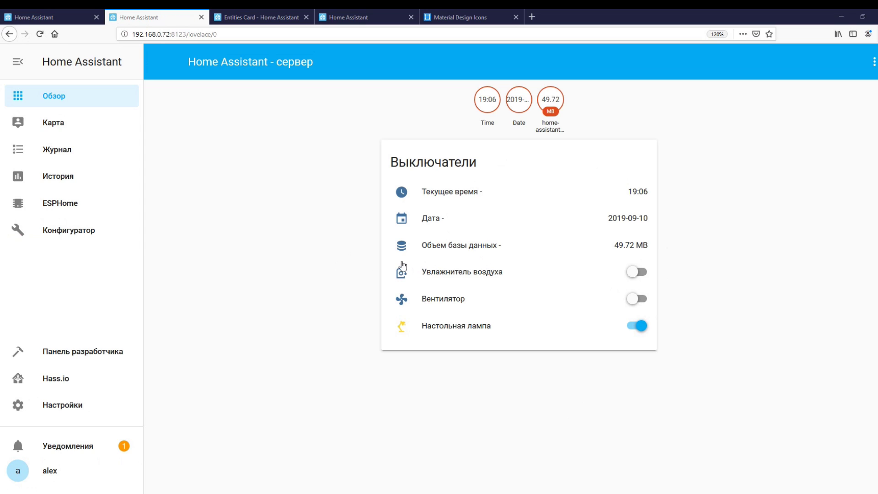
Insert a row of type divider between the database sensor and the first switch of the Выключатели card in ui-lovelace.yaml.
left_click(64, 16)
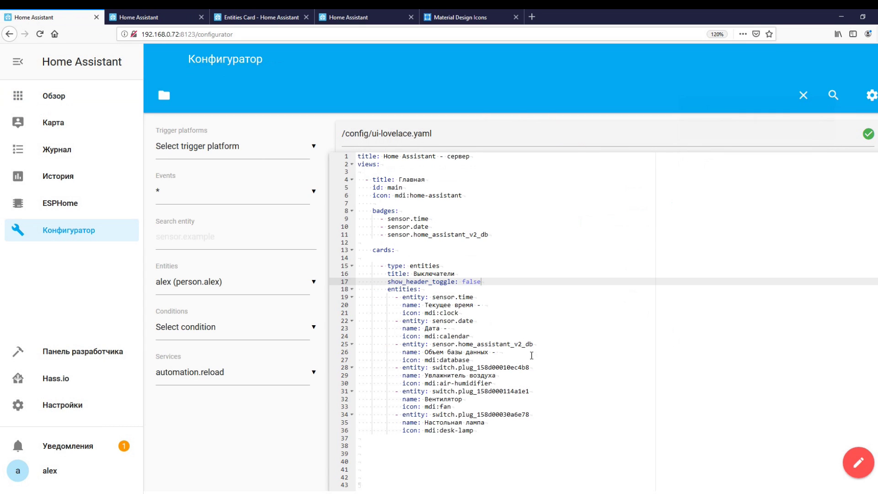
left_click(482, 360)
key("Return")
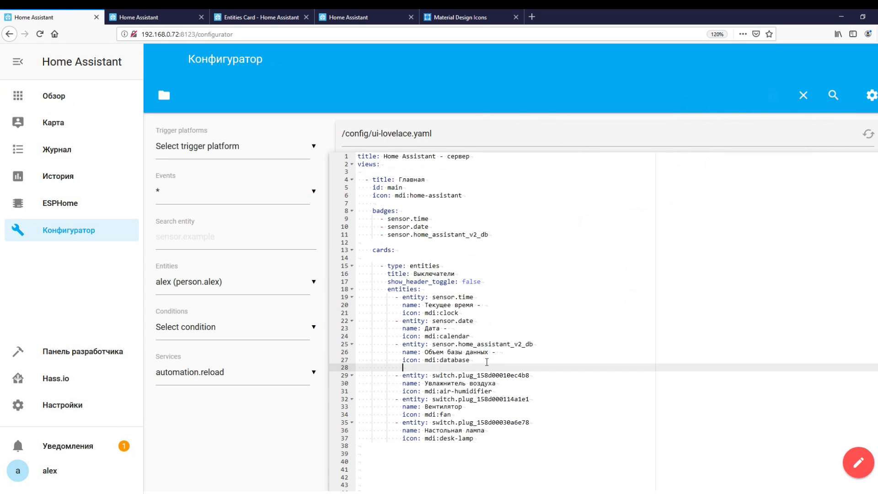
type("- type: divider")
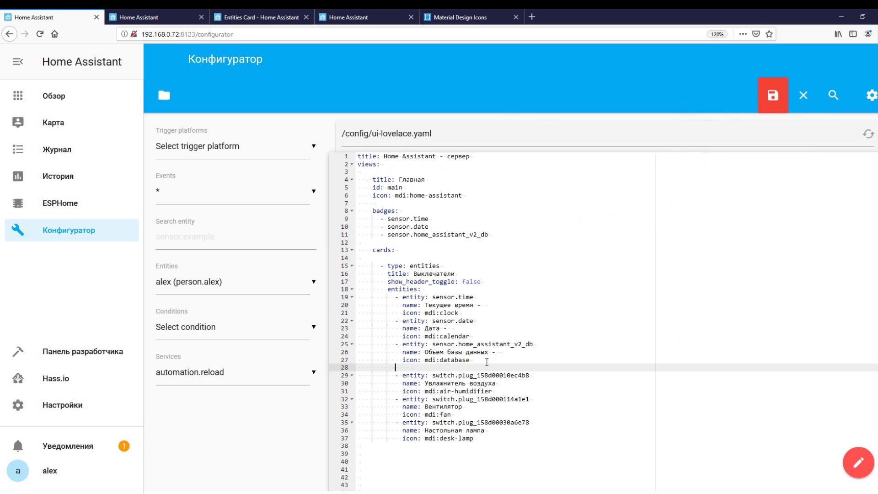
Save ui-lovelace.yaml and reload the overview dashboard to check the divider in the Выключатели card.
left_click(773, 95)
left_click(165, 11)
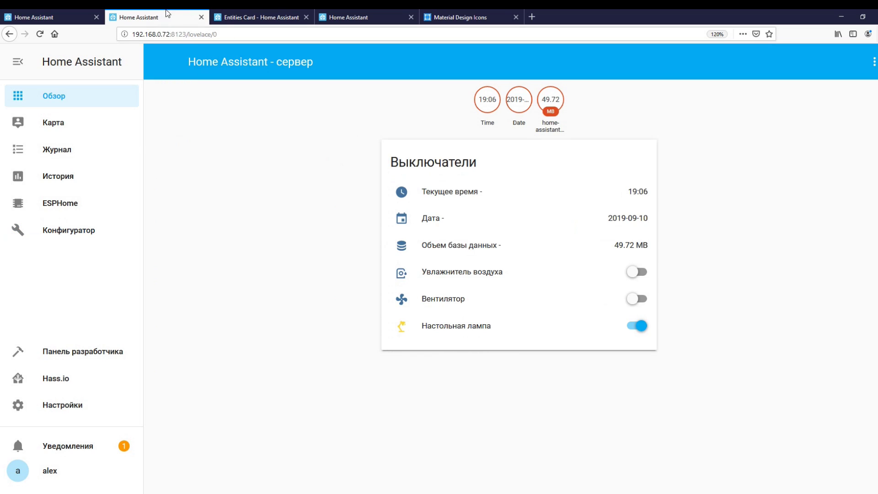
left_click(40, 37)
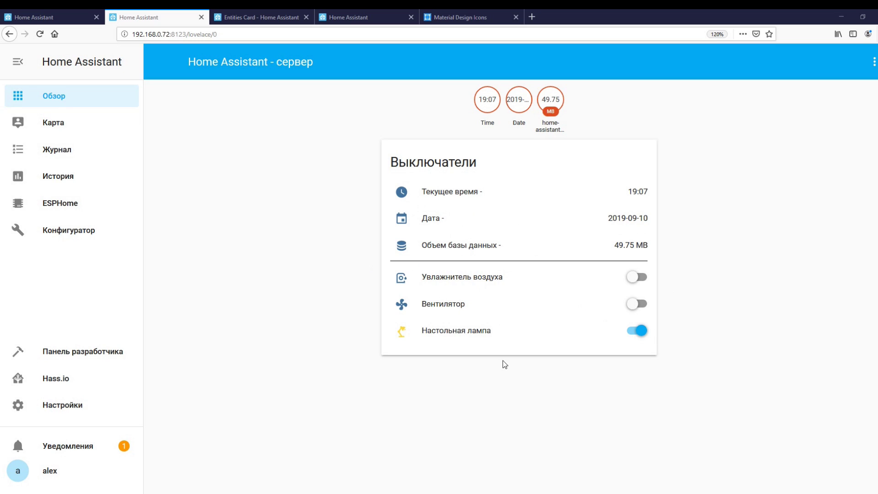
Add secondary_info: entity-id to the sensor.time row and secondary_info: last-changed to the Увлажнитель воздуха switch row.
left_click(28, 14)
left_click(467, 315)
key("Return")
type("secondary_info: entity-id")
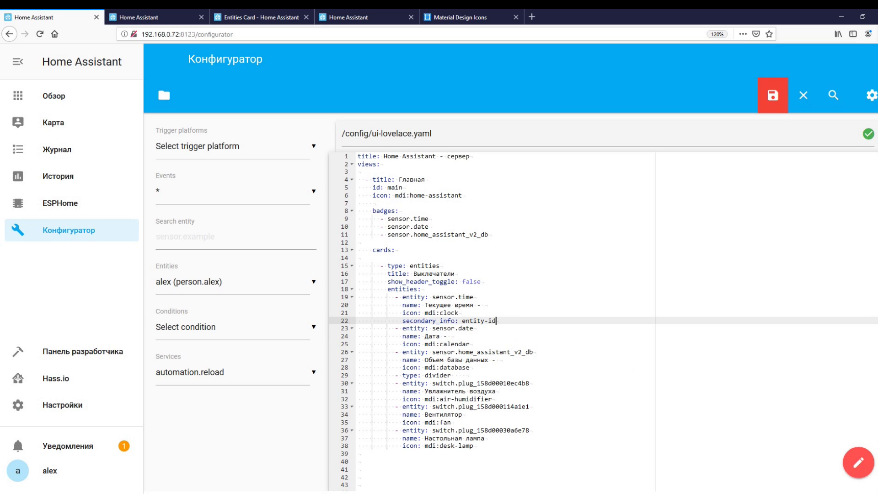
left_click(497, 398)
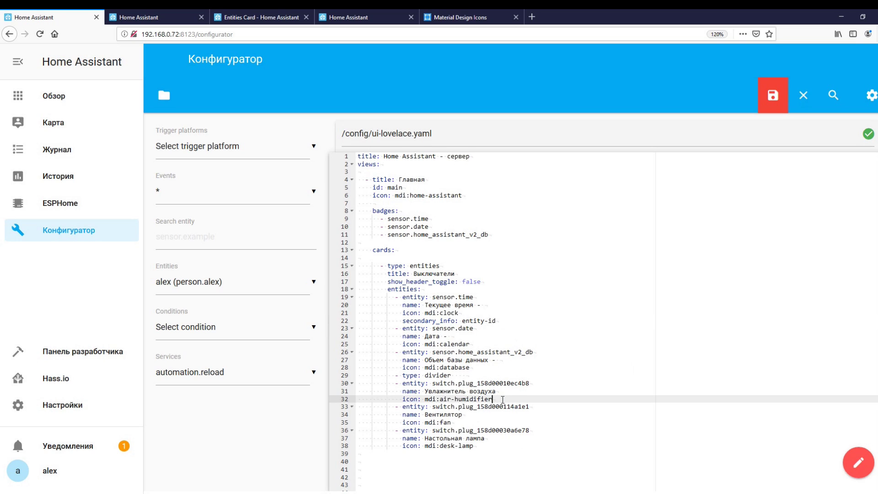
key("Return")
type("secondary_info: last-changed")
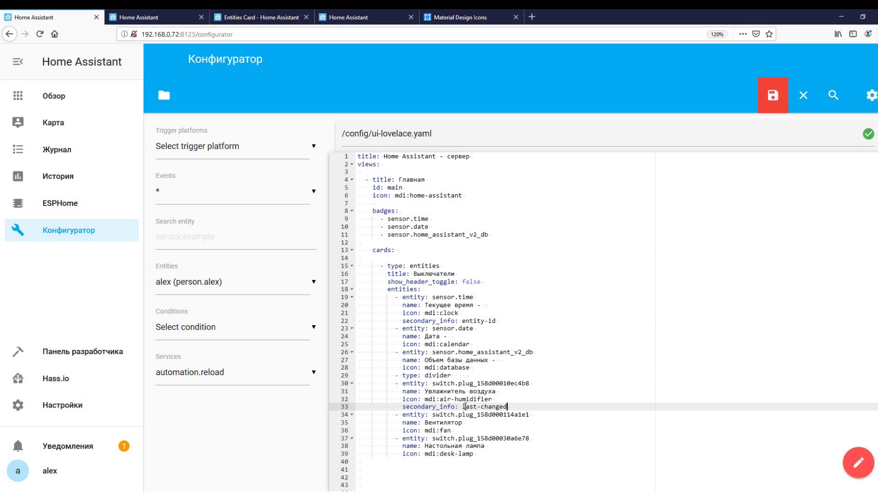
Save the file and reload the overview dashboard to check the secondary info lines.
left_click(774, 97)
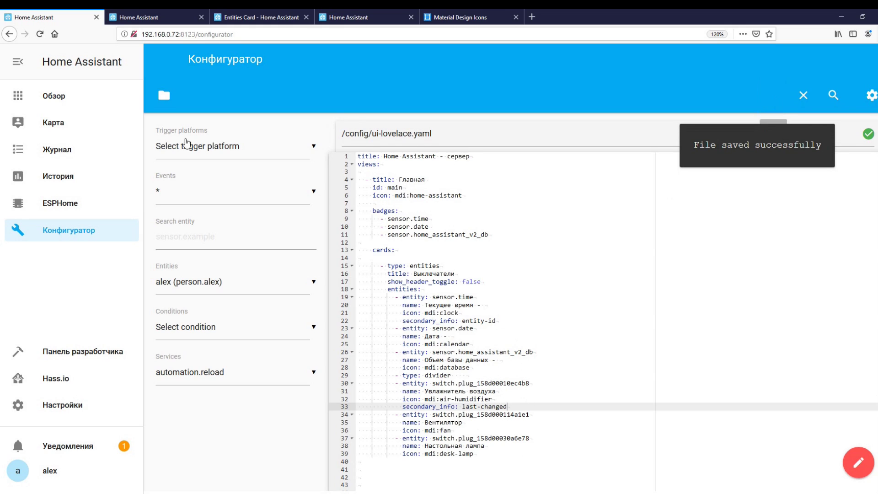
left_click(137, 16)
left_click(40, 34)
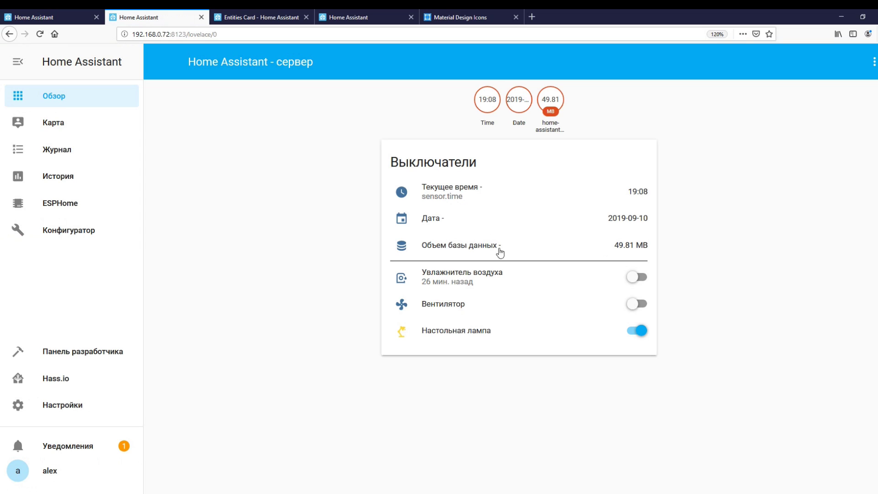
Toggle the Увлажнитель воздуха switch on and back off to test its last-changed info.
left_click(636, 277)
left_click(642, 278)
left_click(636, 278)
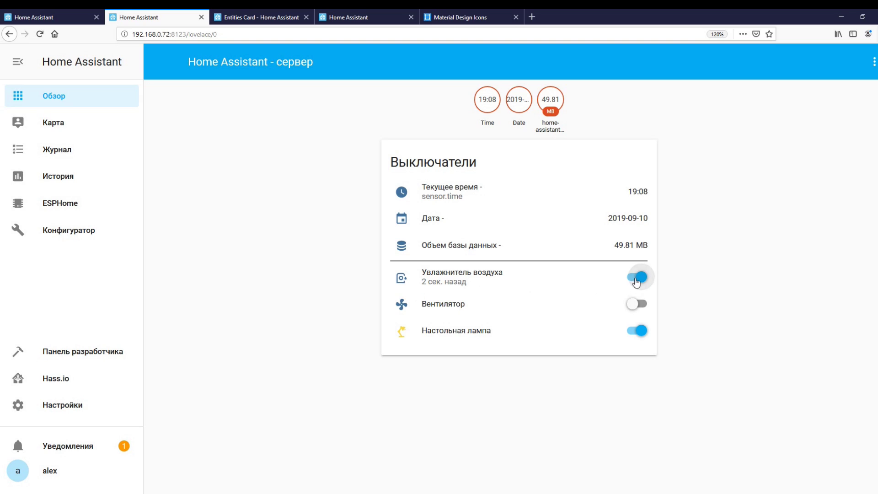
left_click(641, 278)
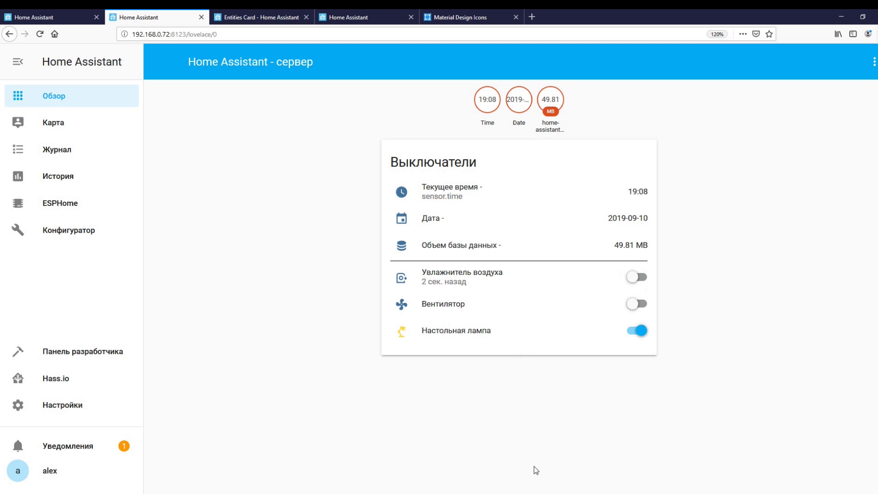
Replace the Выключатели card's code with a version giving every sensor secondary_info: entity-id and every switch secondary_info: last-changed.
key("ctrl+Page_Up")
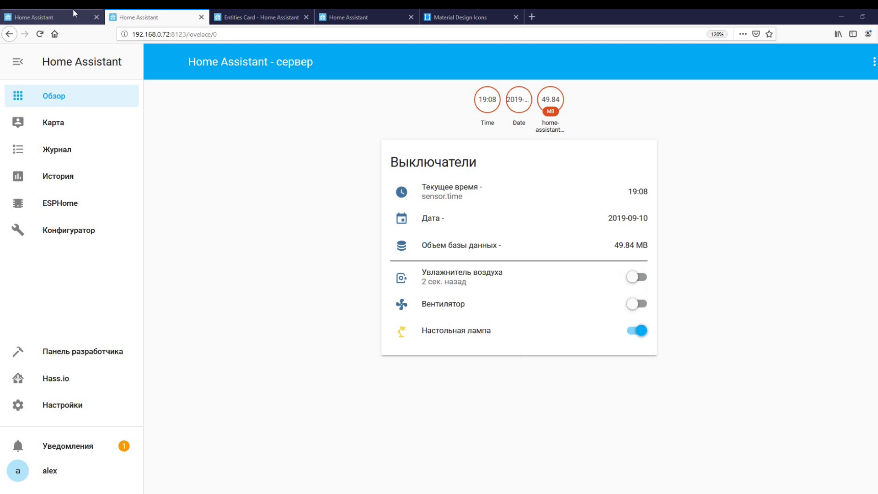
left_click_drag(478, 455, 241, 261)
type("- type: entities         title: Выключатели         show_header_toggle: false         entities:           - entity: sensor.time             name: Текущее время -             icon: mdi:clock             secondary_info: entity-id           - entity: sensor.date             name: Дата -             icon: mdi:calendar             secondary_info: entity-id           - entity: sensor.home_assistant_v2_db             name: Объем базы данных -             icon: mdi:database             secondary_info: entity-id           - type: divider           - entity: switch.plug_158d00010ec4b8             name: Увлажнитель воздуха             icon: mdi:air-humidifier             secondary_info: last-changed           - entity: switch.plug_158d000114a1e1             name: Вентилятор             icon: mdi:fan             secondary_info: last-changed           - entity: switch.plug_158d00030a6e78             name: Настольная лампа             icon: mdi:desk-lamp             secondary_info: last-changed")
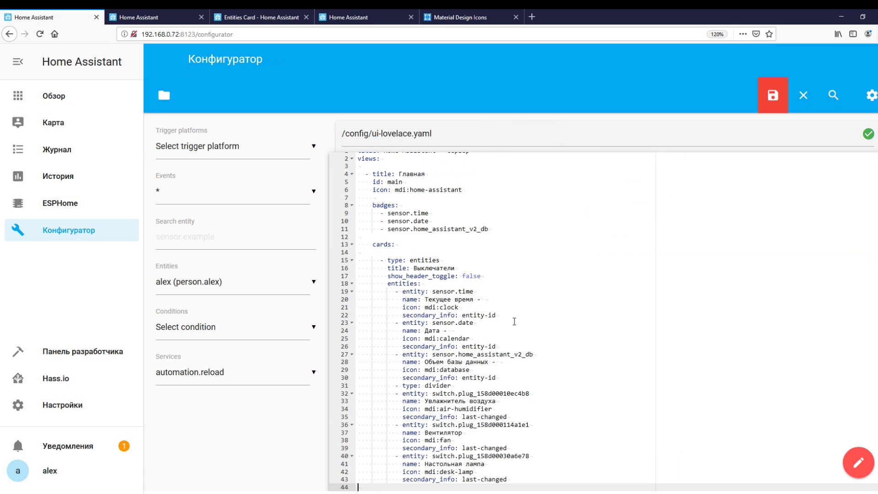
Save ui-lovelace.yaml and reload the overview dashboard to check secondary info on all card rows.
left_click(773, 96)
key("ctrl+Page_Down")
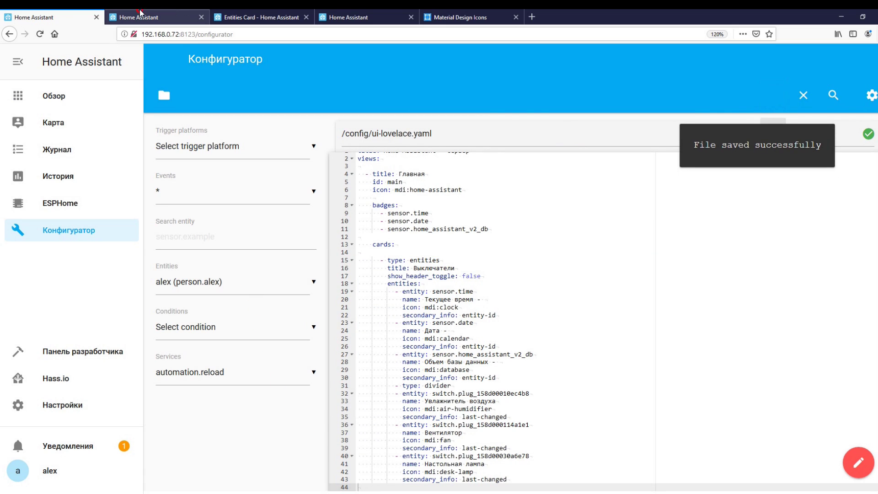
left_click(39, 34)
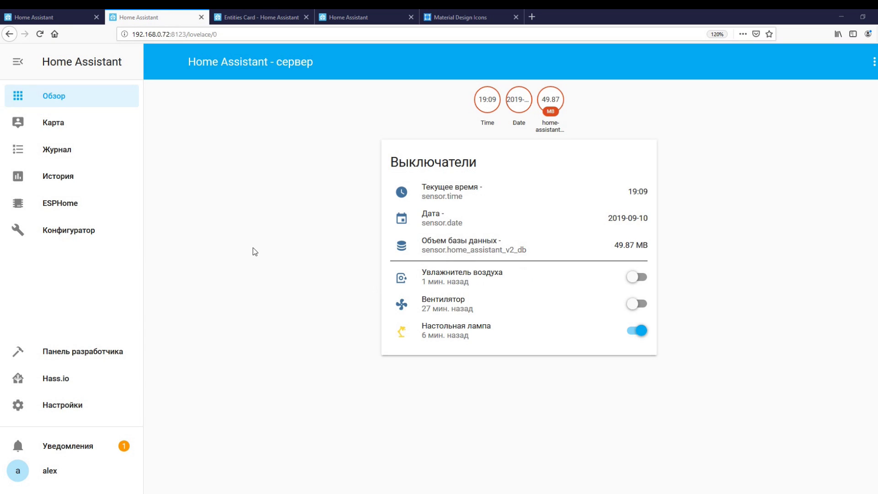
Append a divider and a call-service row: mdi:database-minus, База данных, action Сжать, service recorder.purge, keep_days 1, repack true.
left_click(44, 14)
scroll(570, 348, "down", 2)
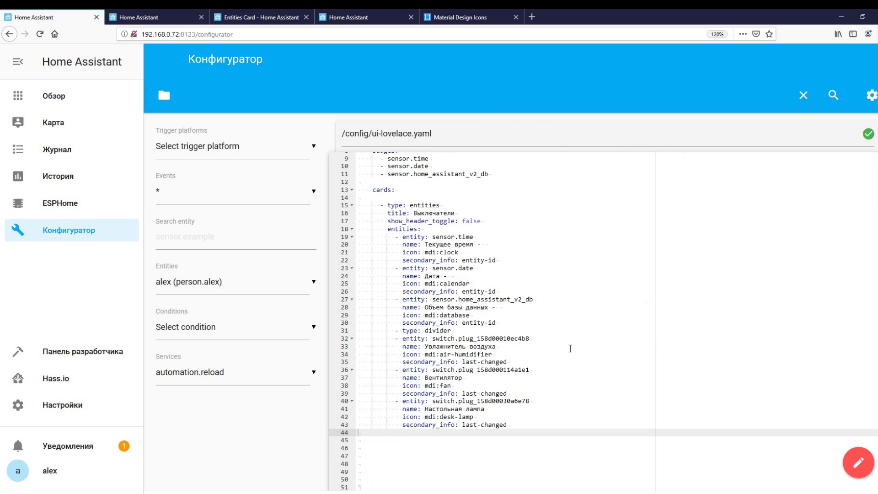
left_click(521, 424)
key("BackSpace")
key("BackSpace")
key("BackSpace")
key("BackSpace")
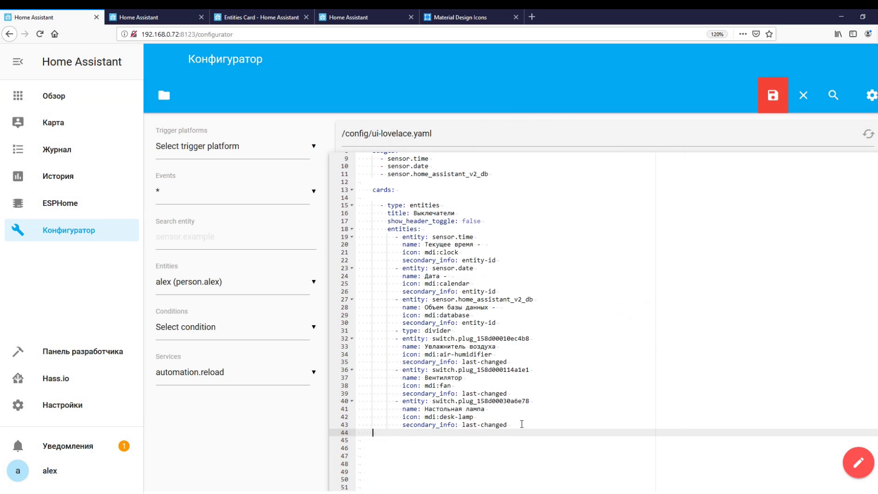
type("- type: divider           - type: call-service             icon: mdi:database-minus             name: База данных             action_name: Сжать             service: recorder.purge             service_data:               keep_days: 1               repack: true")
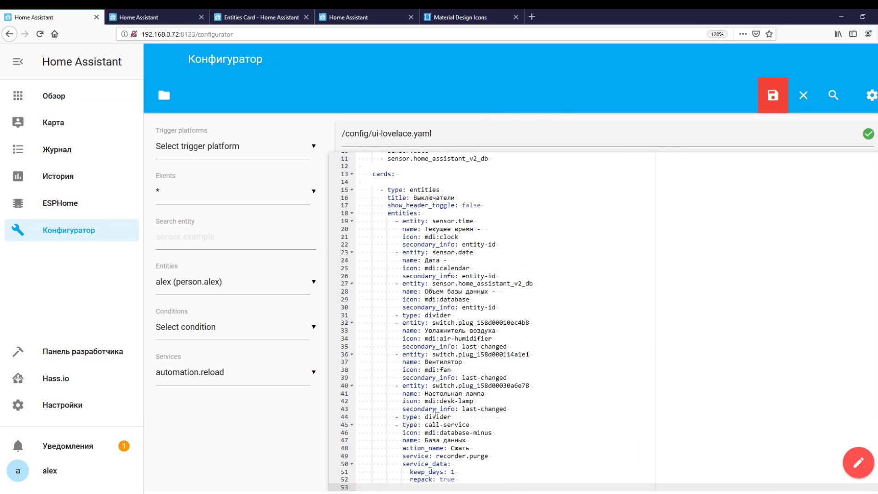
scroll(462, 414, "down", 2)
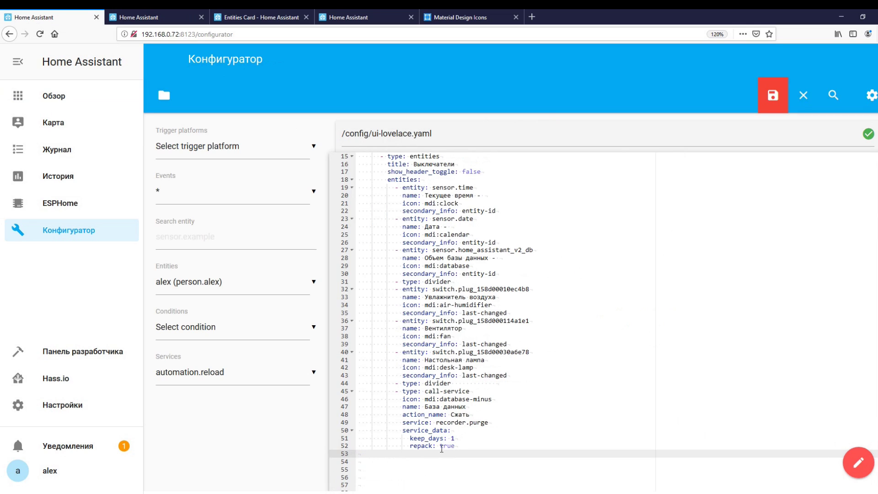
Save the file and reload the overview dashboard to check the База данных service row.
left_click(768, 103)
left_click(149, 13)
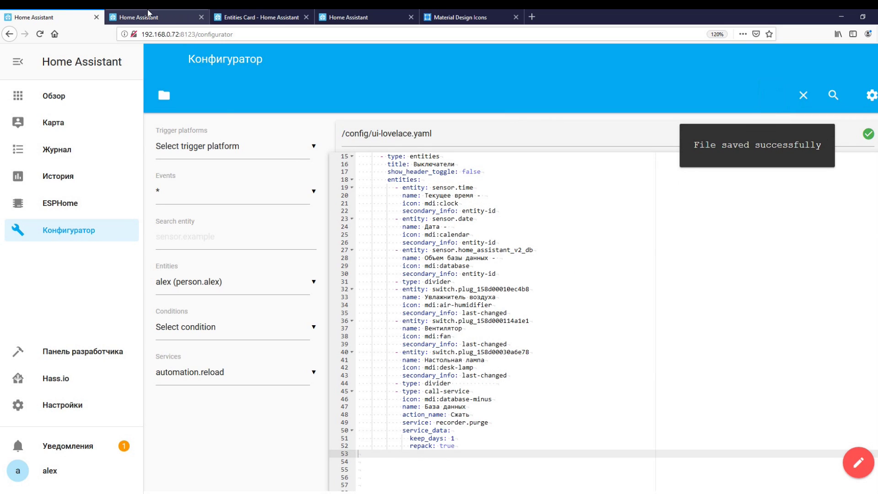
left_click(38, 34)
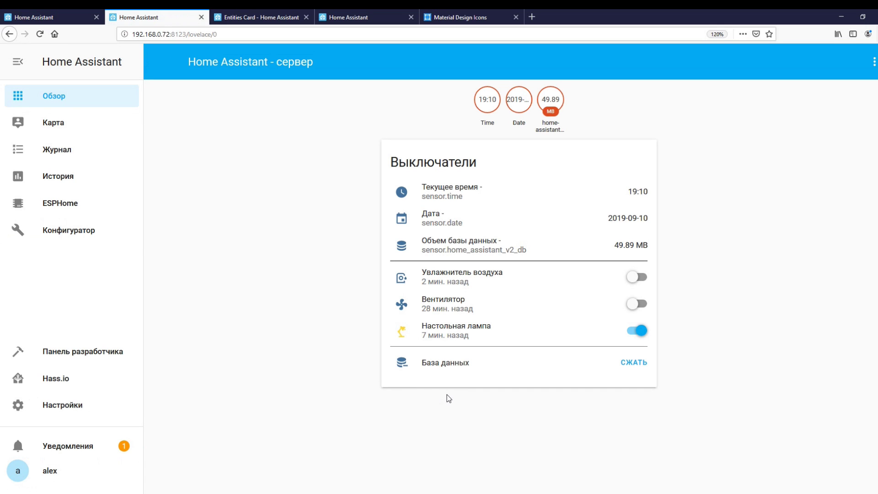
Run the Сжать action for База данных and inspect the database sensor's size history graph before and after the purge.
left_click(634, 364)
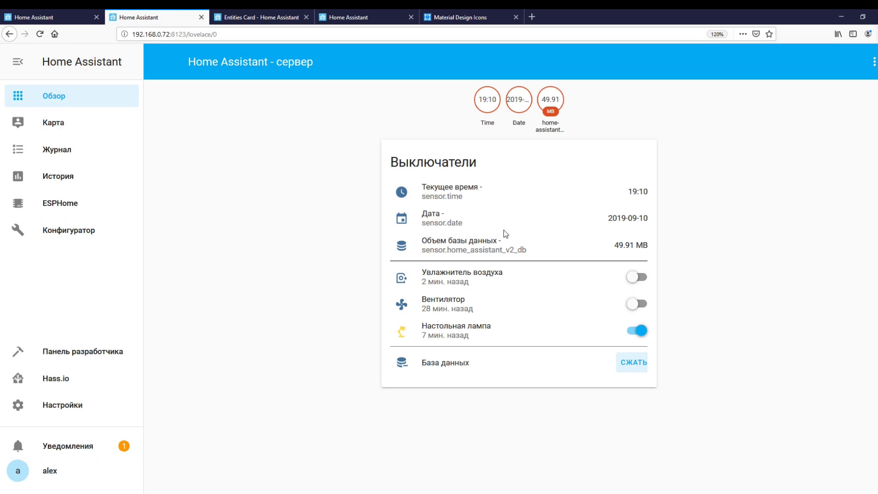
left_click(482, 247)
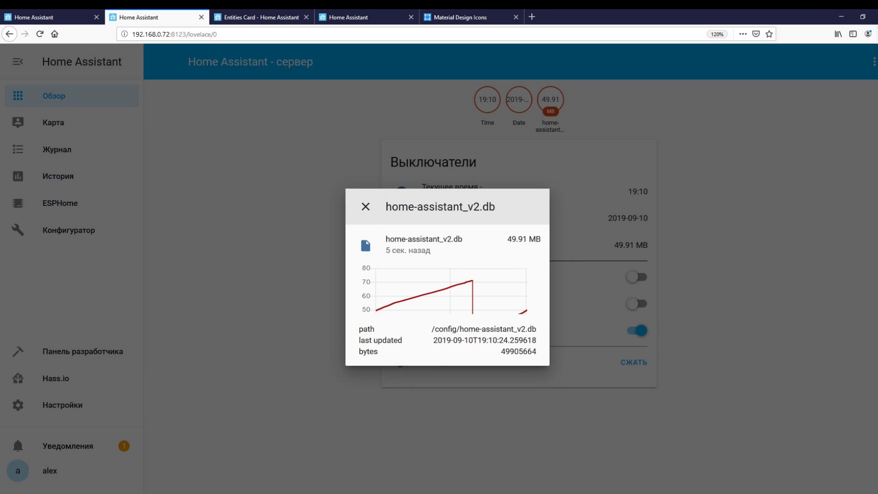
mouse_move(472, 281)
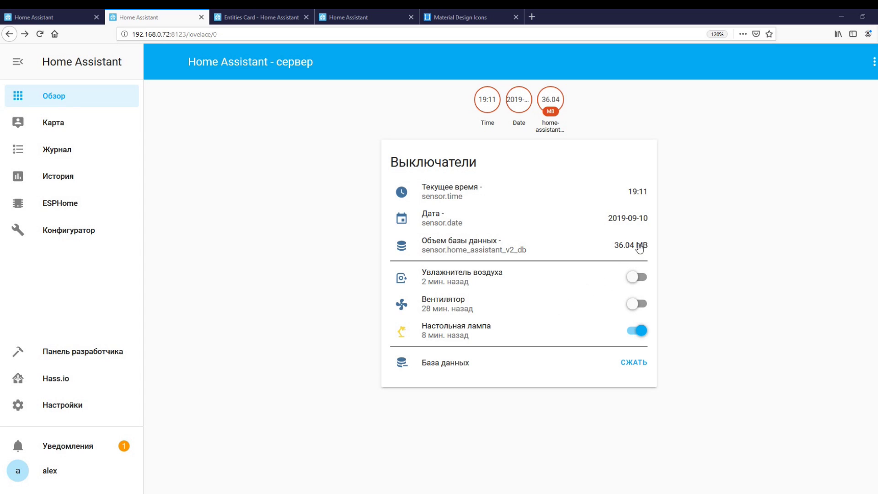
left_click(490, 251)
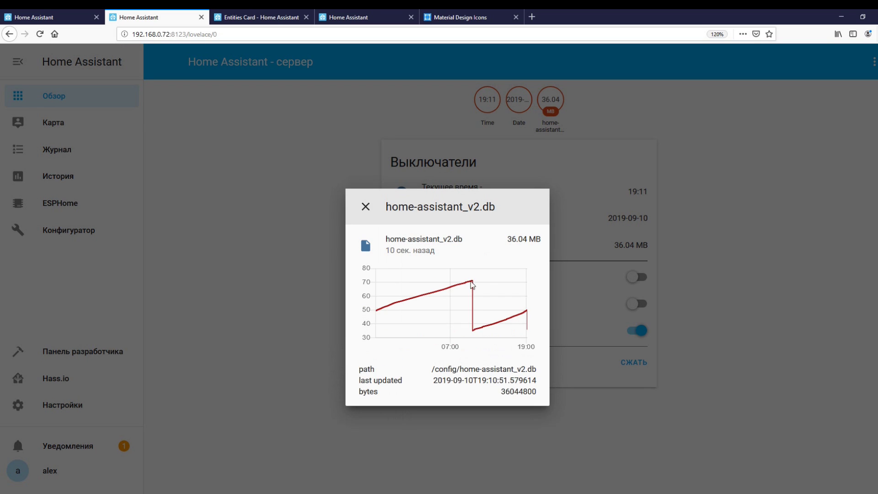
mouse_move(528, 312)
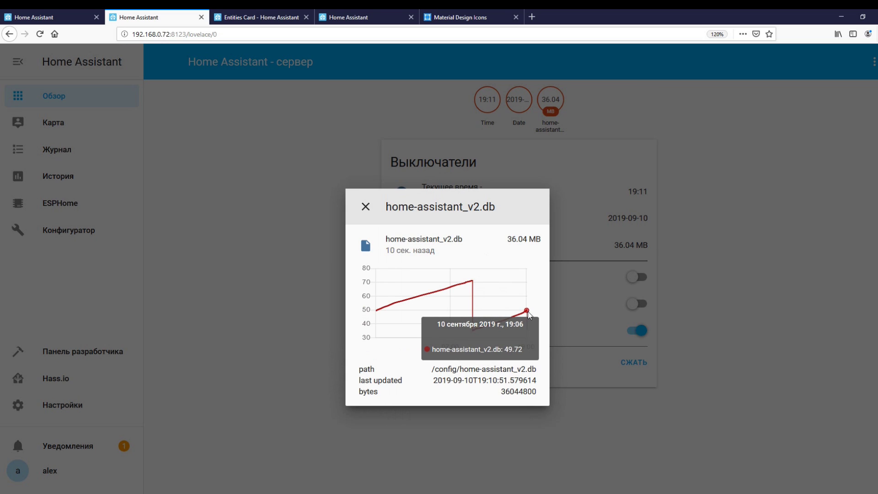
mouse_move(527, 328)
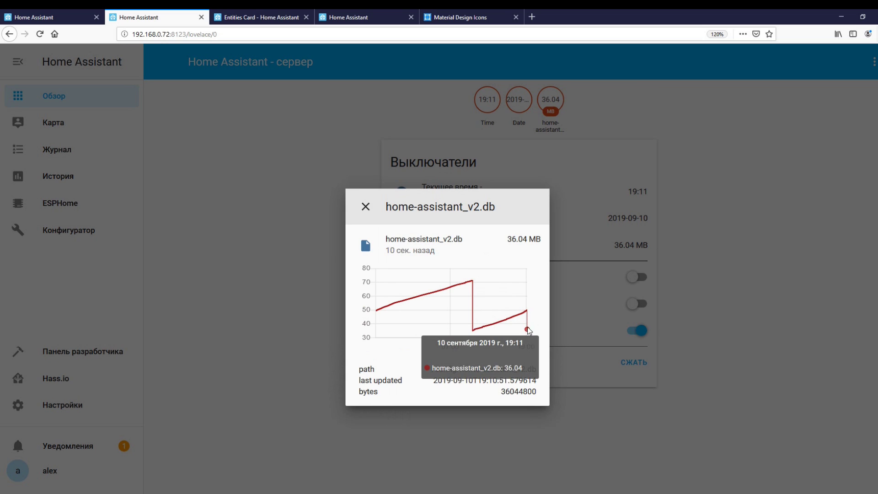
left_click(366, 206)
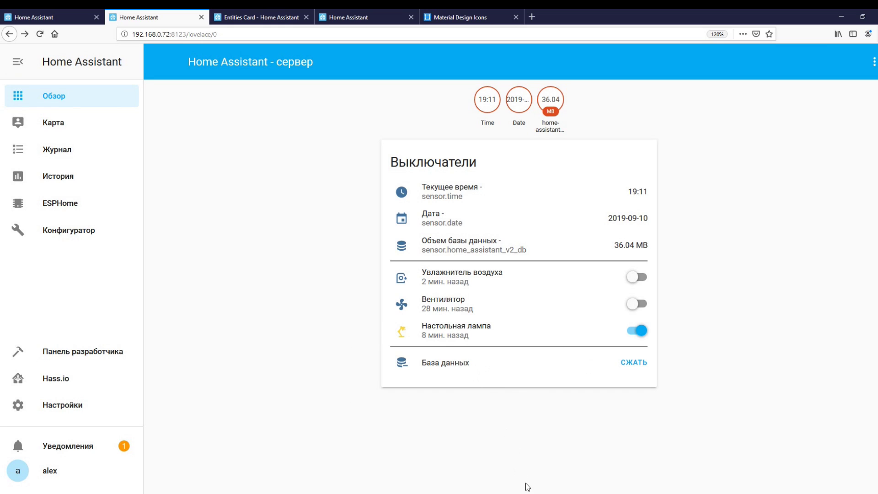
Review the call-service row's name, action_name and icon lines in ui-lovelace.yaml against the База данных row on the dashboard.
left_click(82, 14)
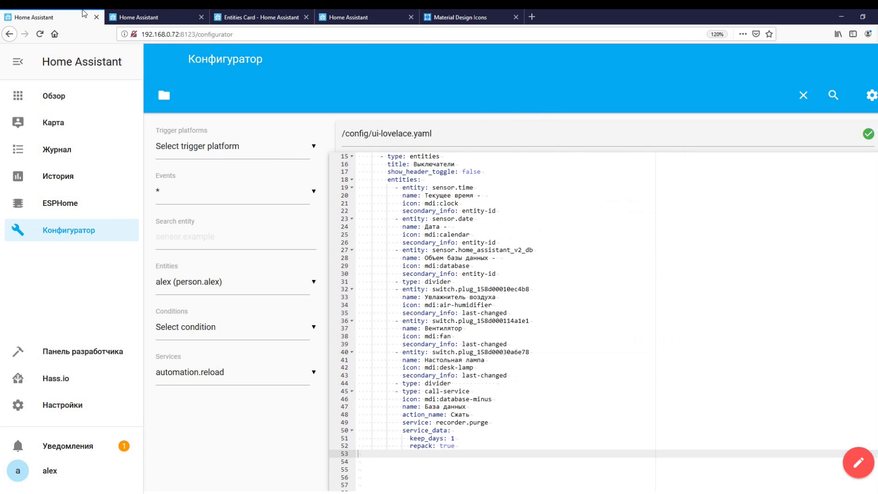
left_click(472, 407)
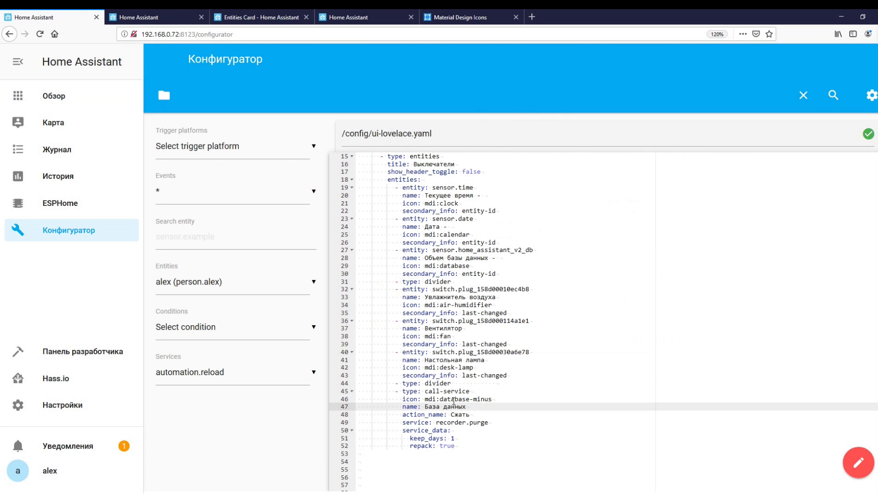
left_click_drag(426, 407, 470, 415)
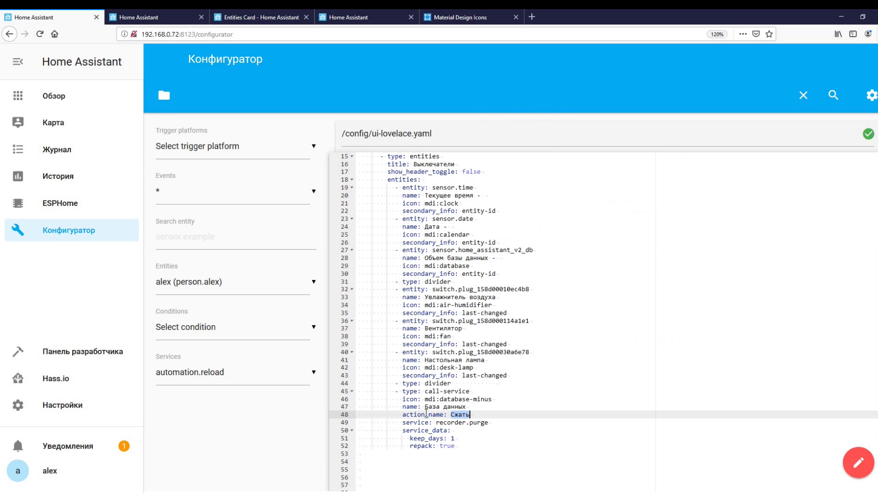
left_click(147, 14)
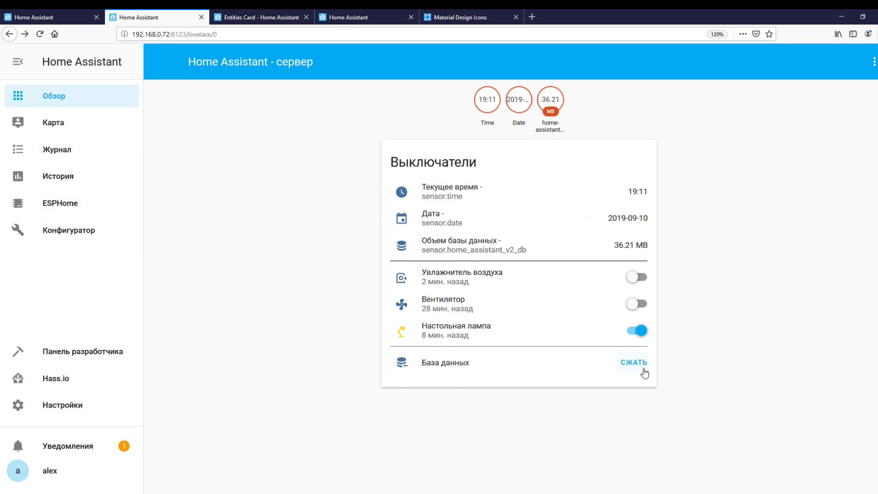
left_click(53, 13)
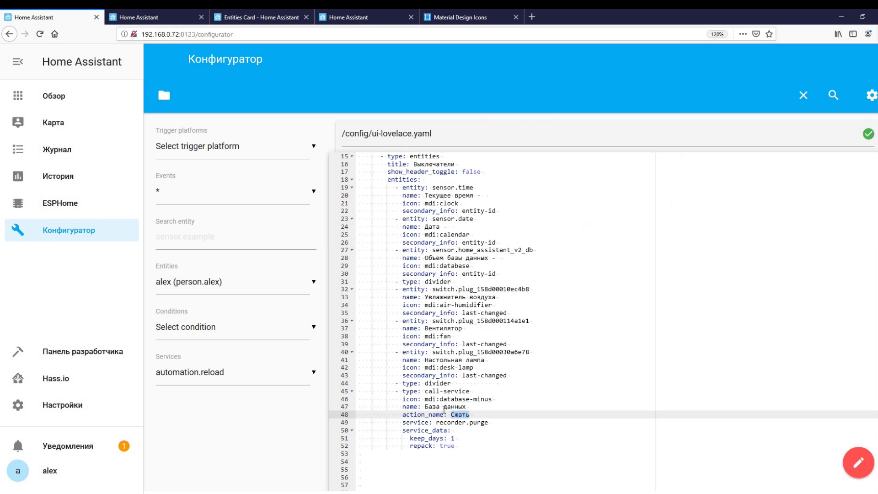
left_click_drag(425, 399, 494, 400)
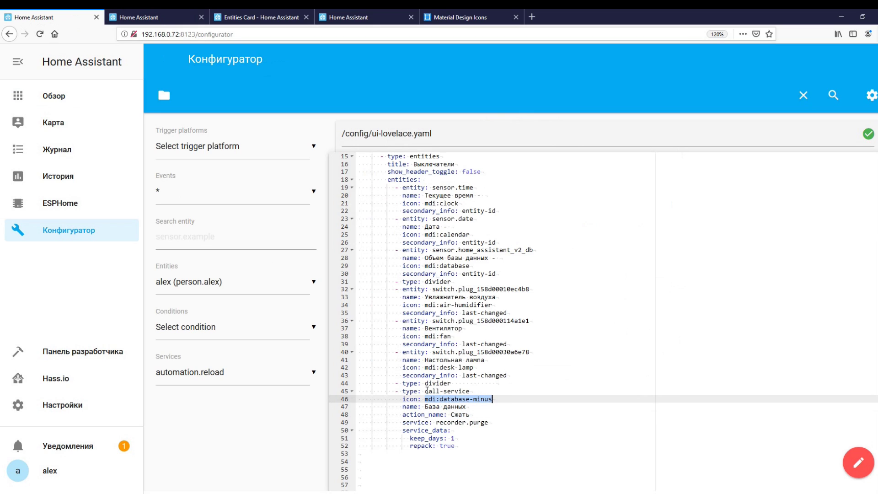
Review the call-service row's recorder.purge service and keep_days lines in ui-lovelace.yaml.
left_click_drag(437, 422, 483, 422)
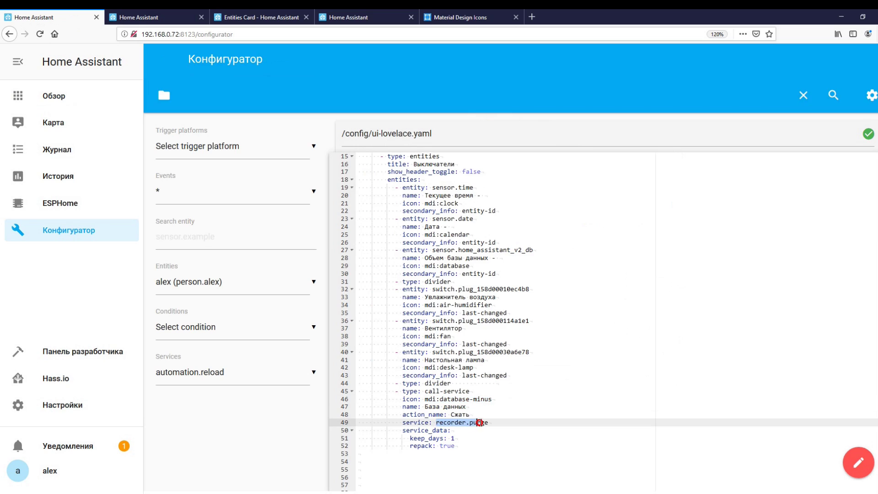
left_click(417, 439)
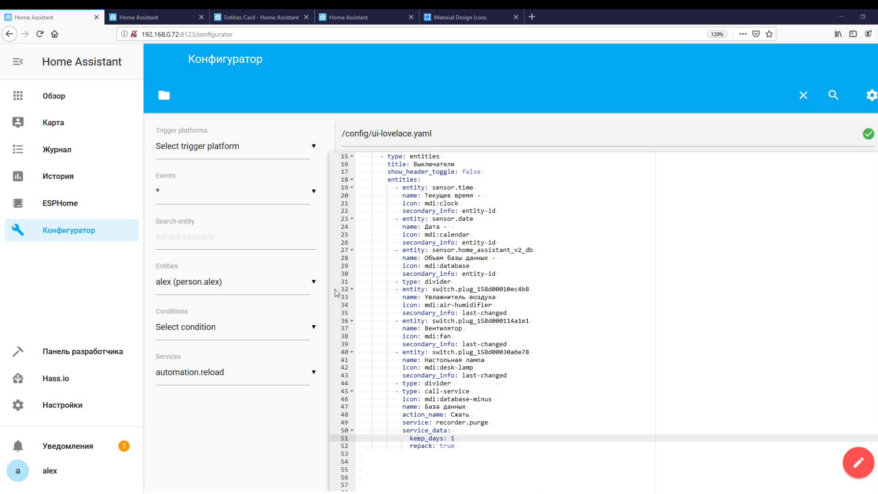
Open the Glance Card page in the Home Assistant documentation and examine its sample card and configuration variables.
left_click(246, 14)
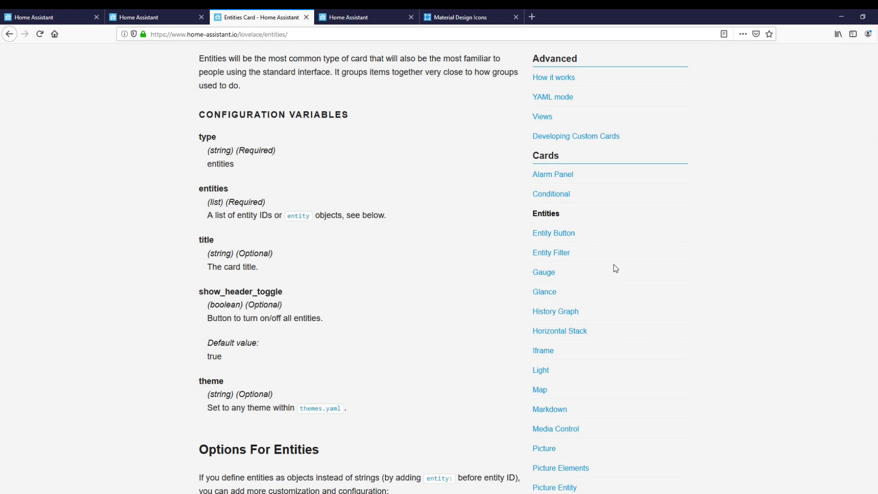
left_click(544, 291)
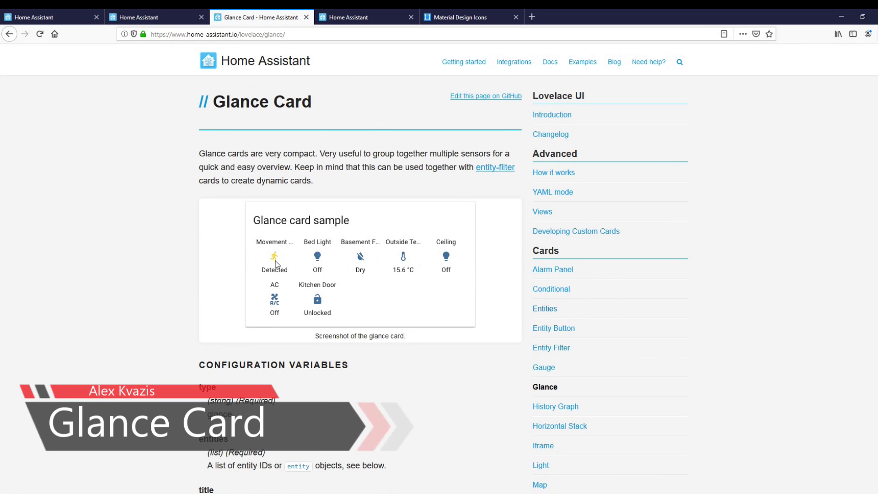
scroll(375, 256, "down", 2)
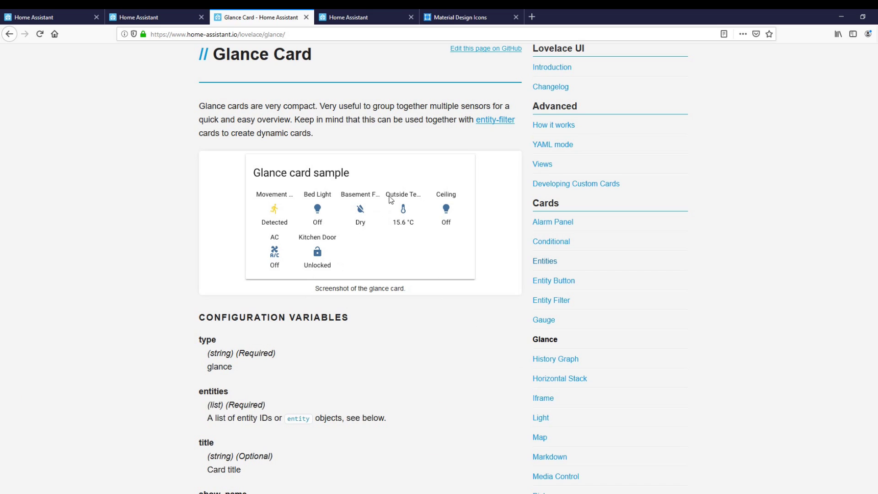
Add a glance card titled Сенсоры to ui-lovelace.yaml, with show_state false and binary sensors named Комната, Коридор, Окно, Дверь and Протечка.
key("ctrl+1")
left_click(514, 452)
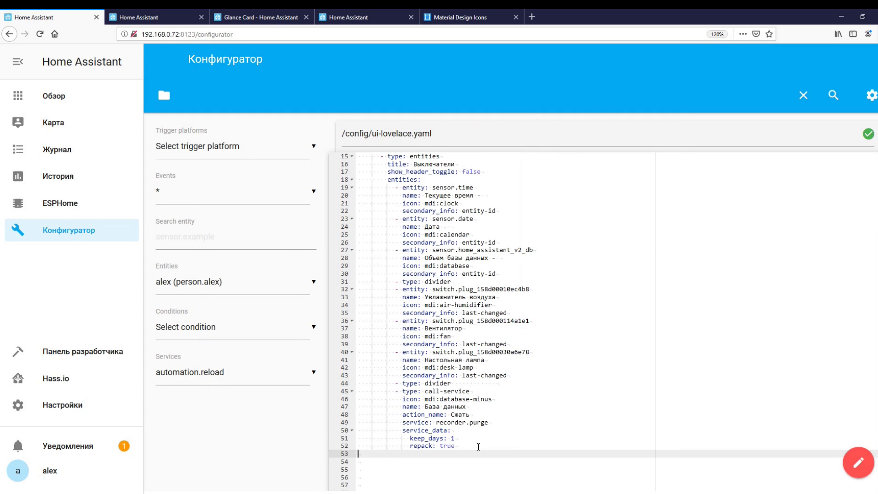
key("Return")
key("ctrl+v")
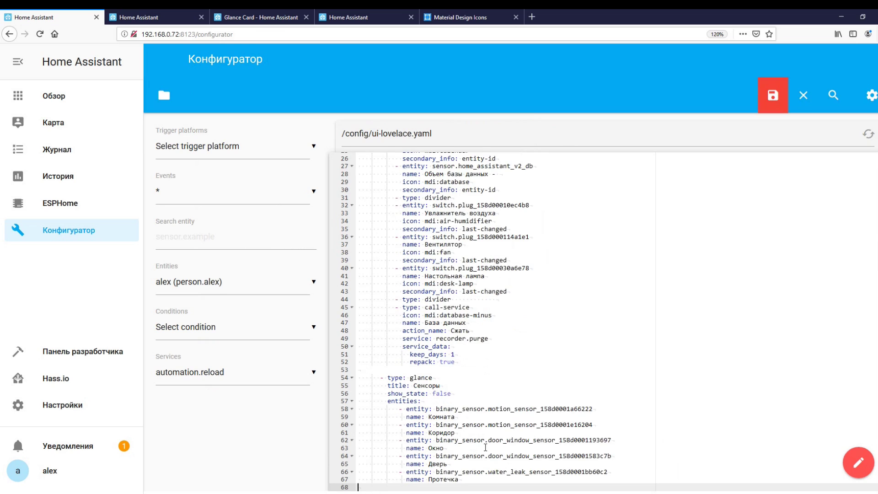
scroll(406, 379, "up", 3)
scroll(412, 347, "down", 5)
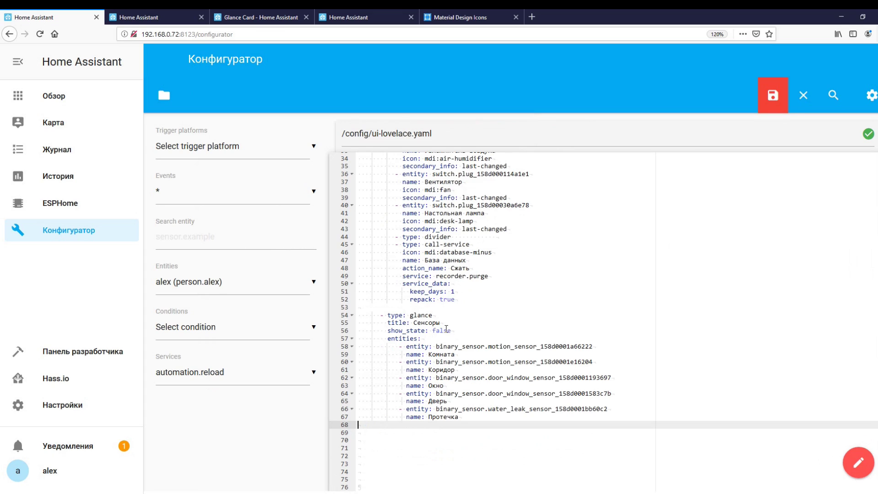
Set show_state to true for the Сенсоры glance card.
left_click_drag(433, 330, 452, 330)
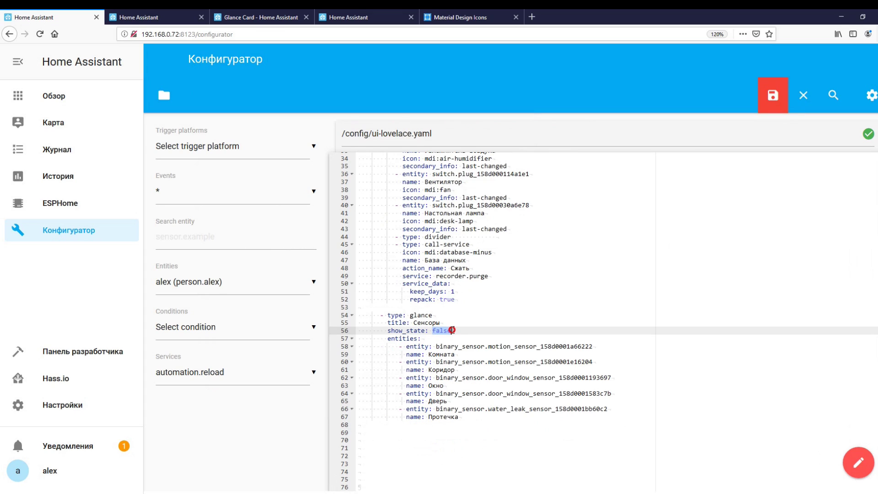
type("true")
scroll(452, 267, "up", 3)
scroll(463, 252, "down", 3)
Save ui-lovelace.yaml and reload the overview dashboard to check the Сенсоры card's sensor icons and states.
key("ctrl+s")
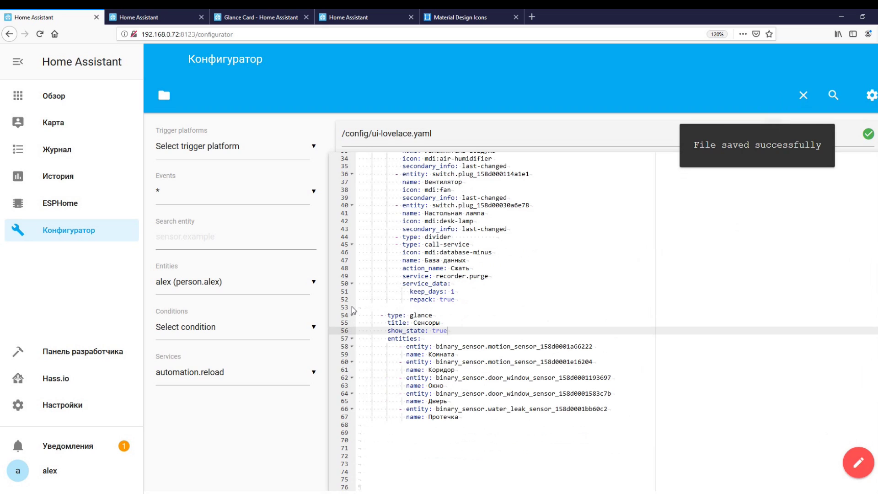
left_click(141, 17)
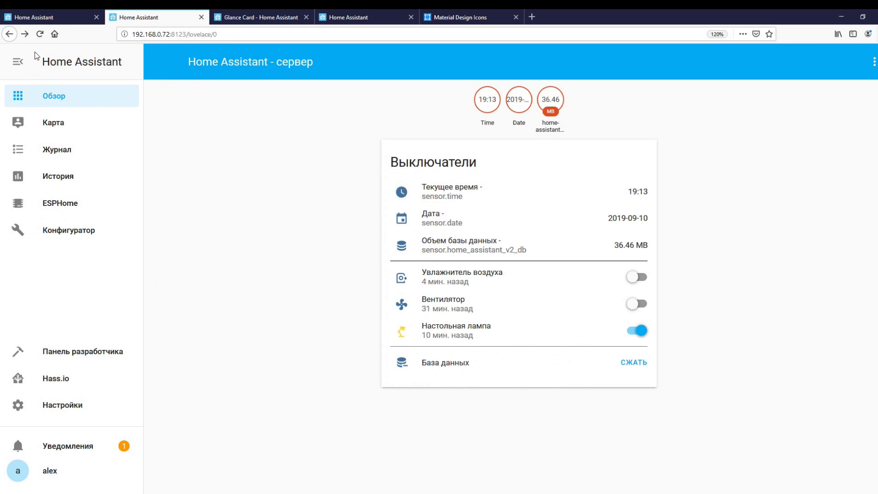
left_click(38, 36)
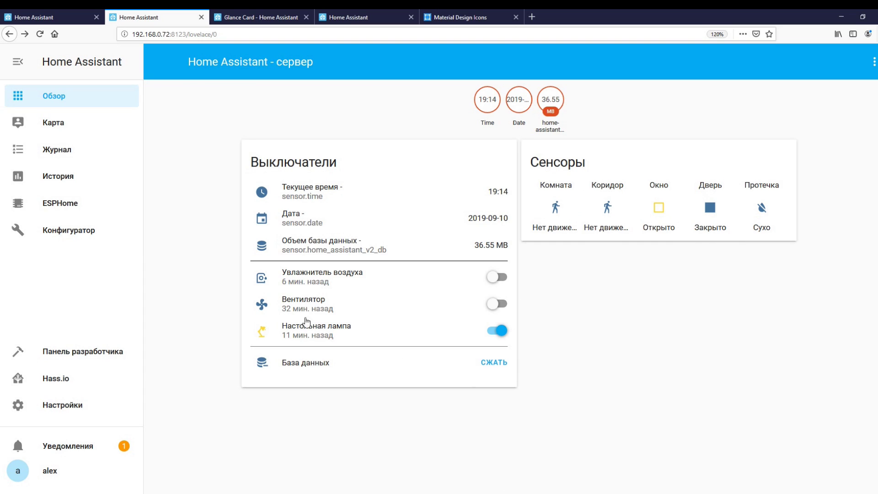
left_click(70, 17)
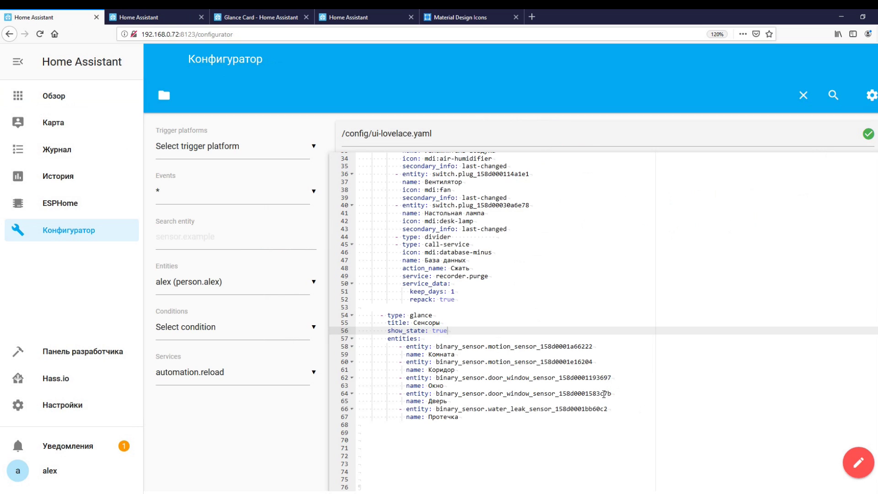
left_click(164, 95)
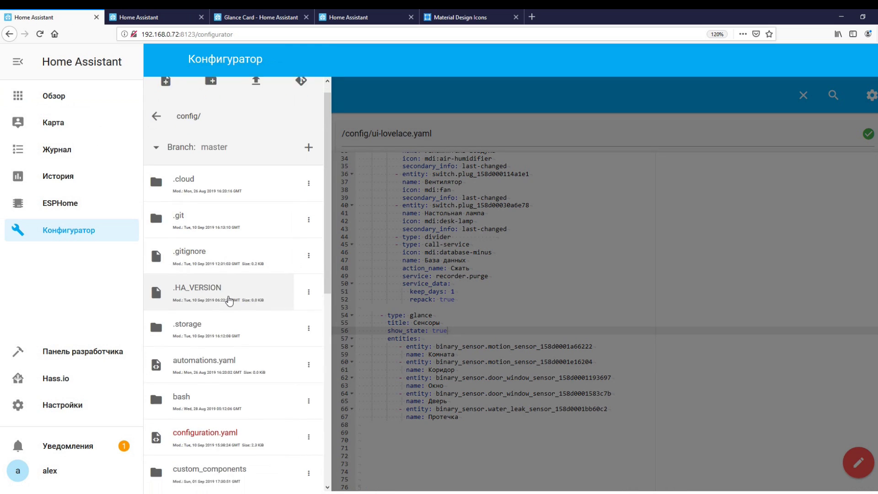
scroll(229, 299, "down", 2)
left_click(200, 461)
left_click(377, 157)
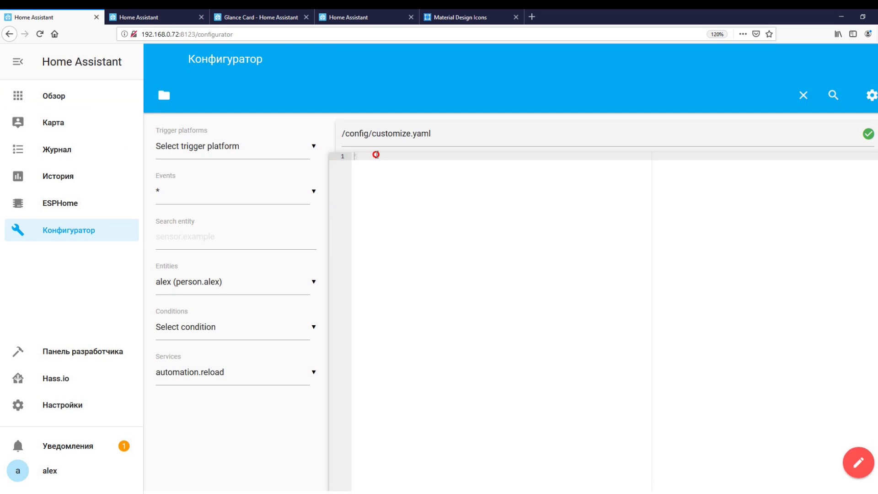
key("ctrl+v")
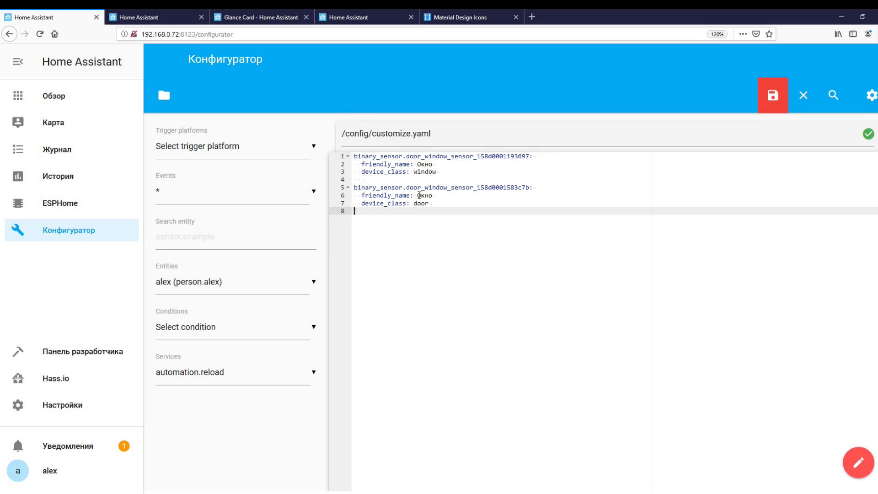
Set the friendly_name of the door-class sensor to Дверь and save customize.yaml.
double_click(437, 196)
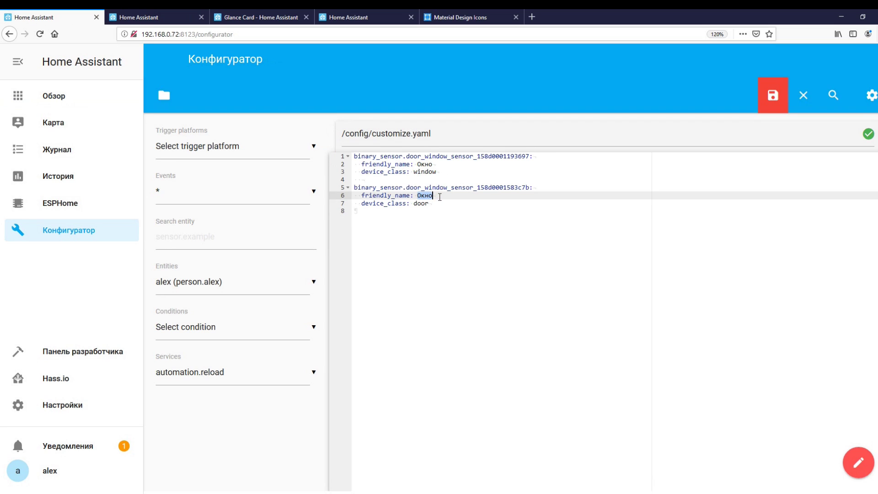
type("Дверь")
left_click(772, 96)
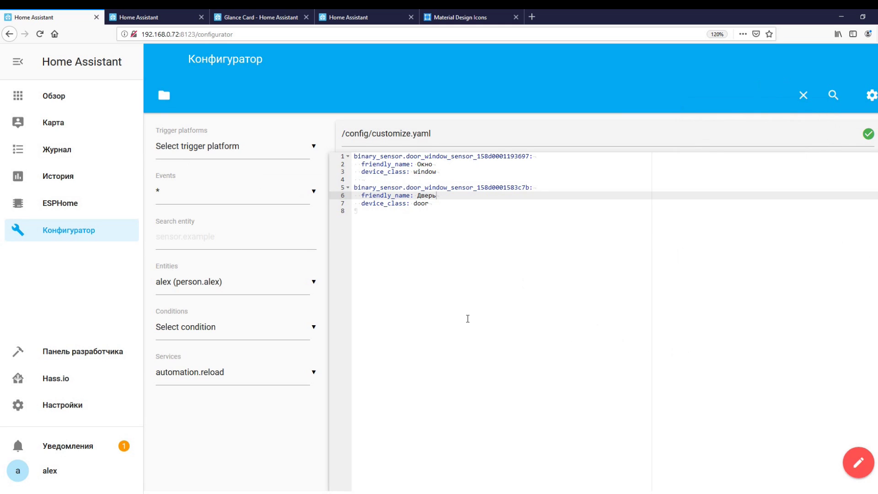
Run the server configuration check, restart Home Assistant and return to the overview dashboard to view the window and door icons.
left_click(72, 409)
left_click(513, 378)
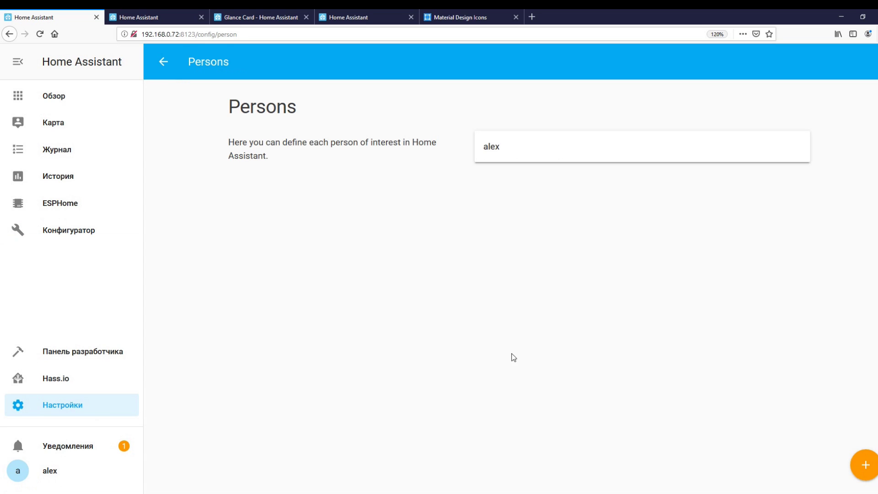
left_click(64, 406)
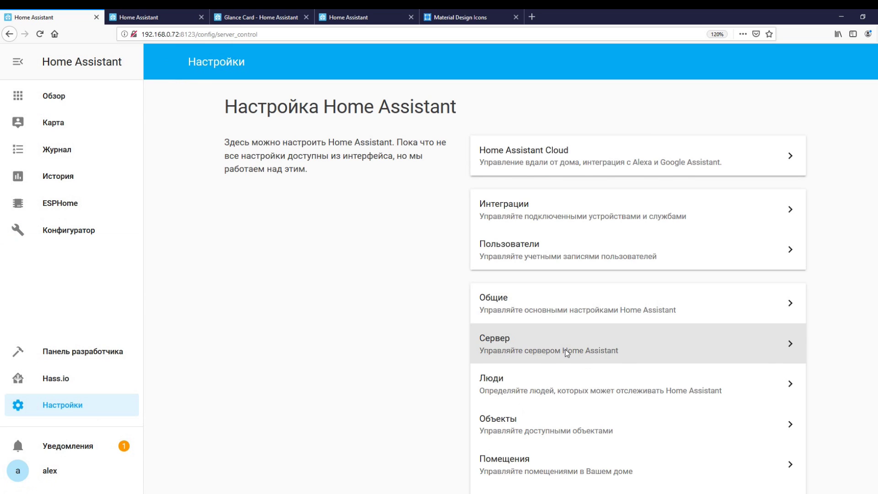
left_click(567, 350)
left_click(631, 222)
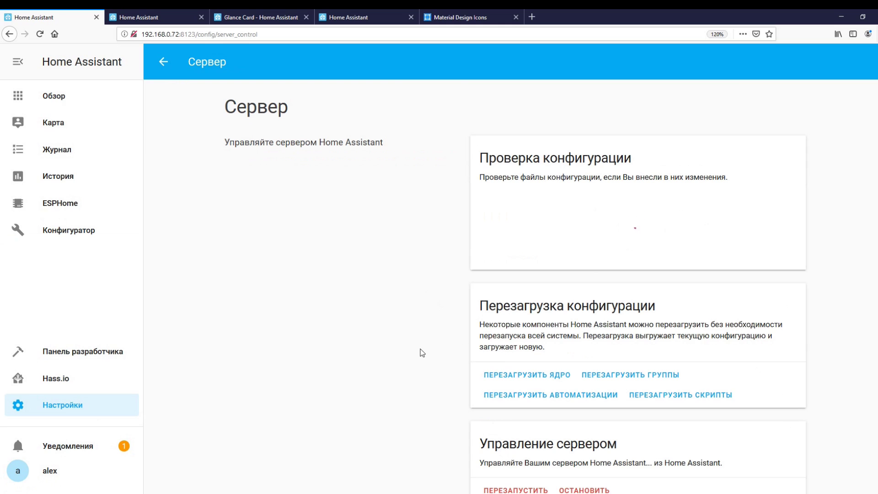
scroll(419, 347, "down", 1)
left_click(520, 464)
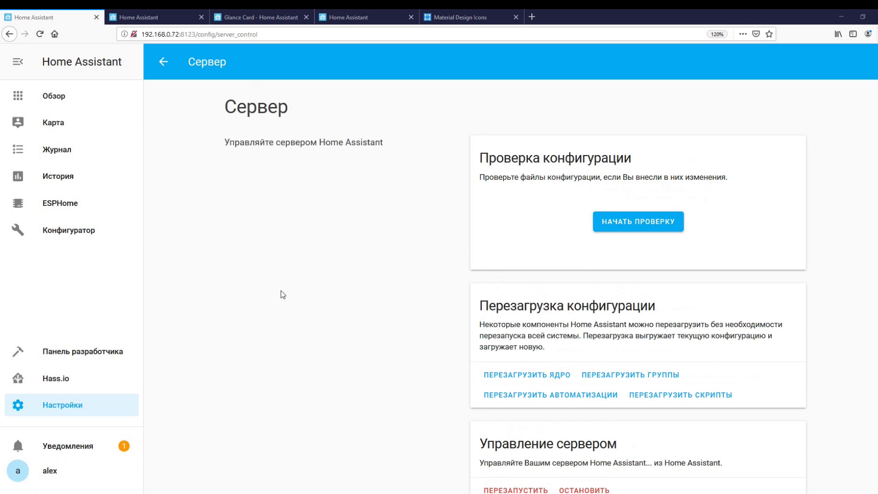
left_click(142, 11)
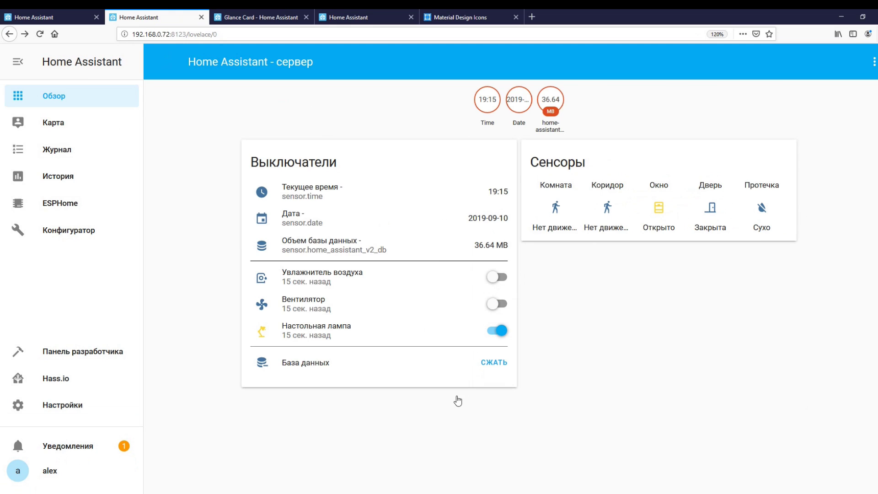
Reopen ui-lovelace.yaml in the configurator and set the Сенсоры glance card's show_state to false.
left_click(62, 13)
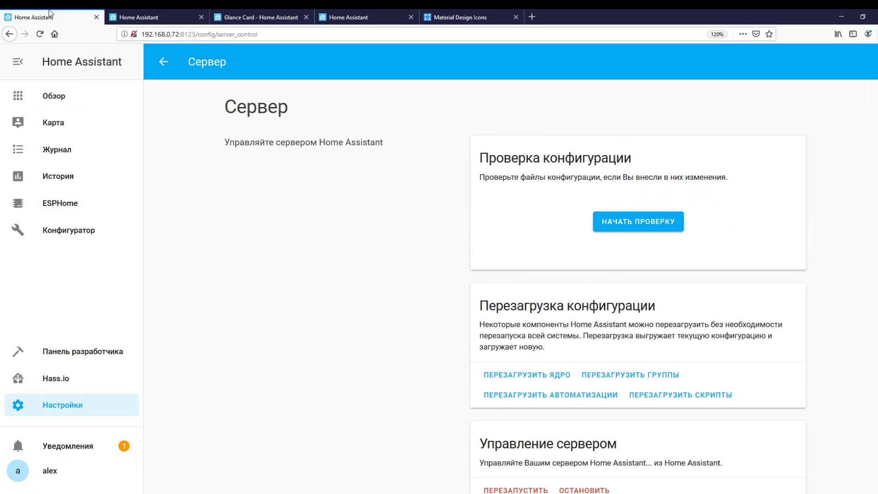
left_click(55, 234)
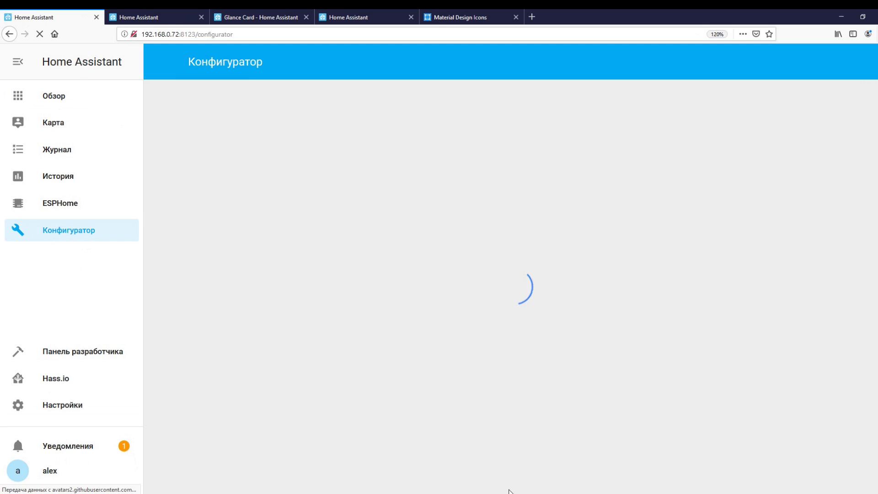
scroll(215, 366, "down", 10)
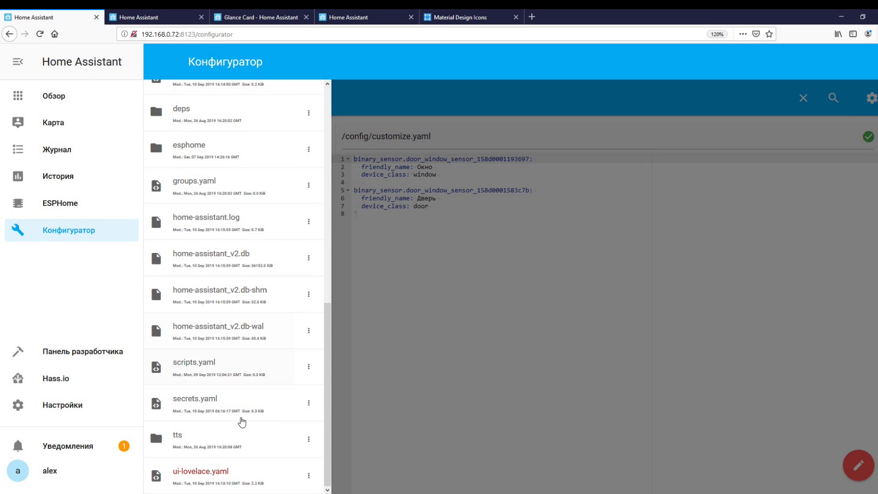
left_click(222, 467)
scroll(622, 316, "down", 6)
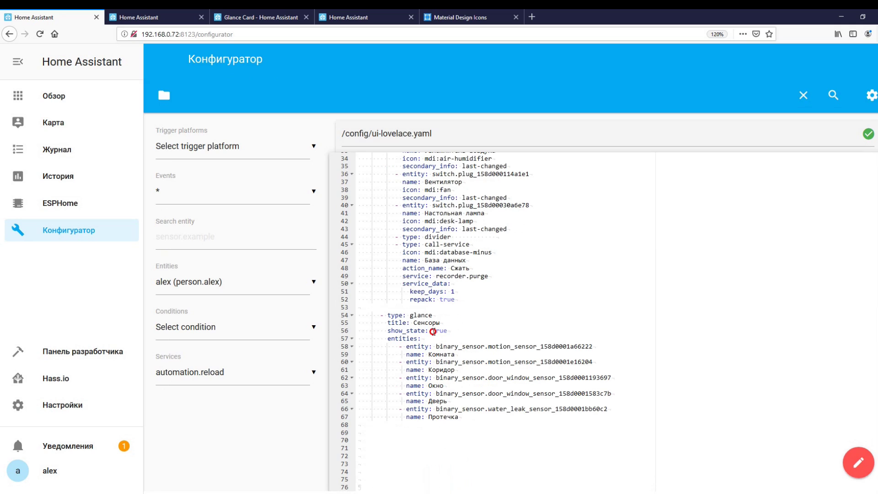
left_click_drag(433, 331, 449, 331)
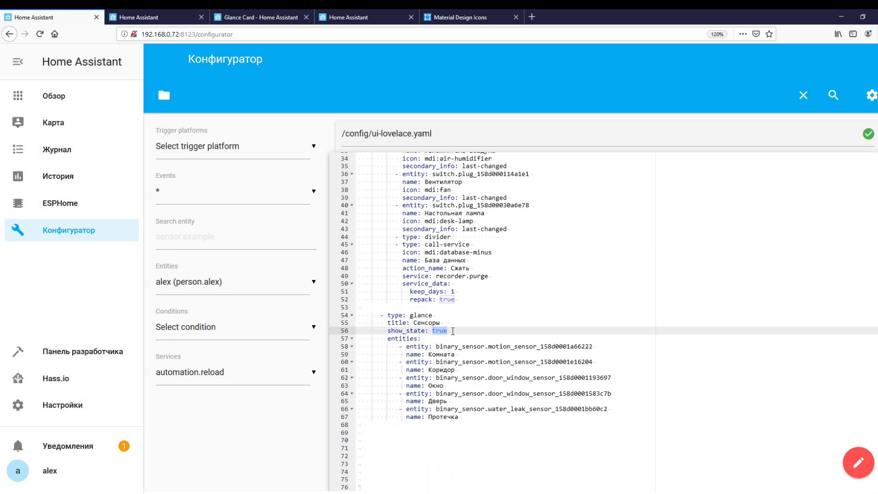
type("fals")
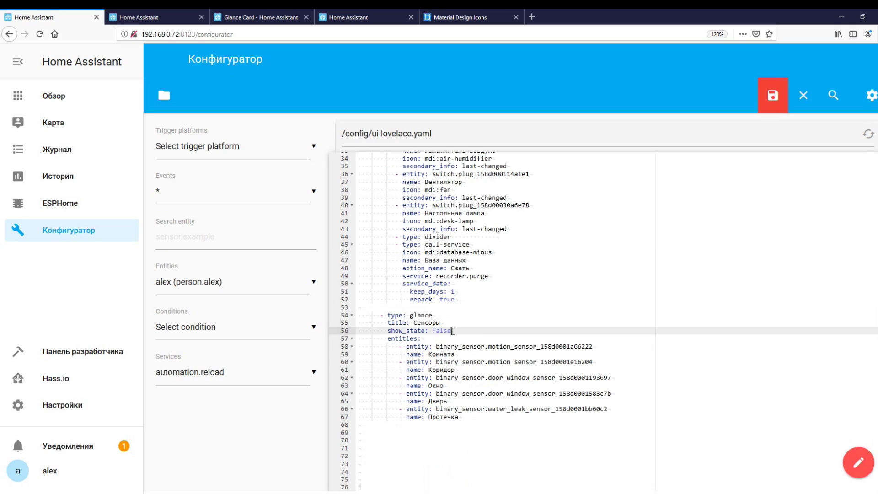
Save the show_state change and reload the overview dashboard to check the Сенсоры card without state labels.
left_click(760, 95)
key("ctrl+Tab")
left_click(40, 34)
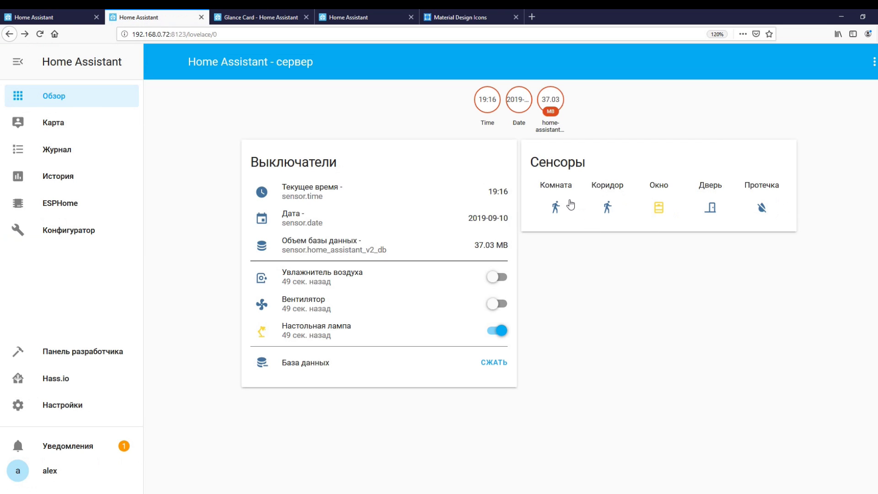
Append the entity switch.sonoff_mini with the name Подсветка to the Сенсоры glance card in ui-lovelace.yaml.
key("ctrl+shift+Tab")
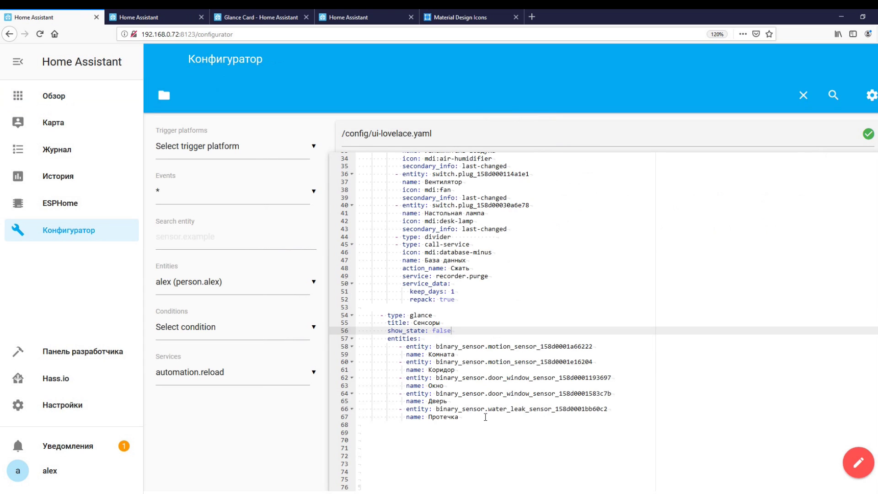
left_click(481, 418)
key("Return")
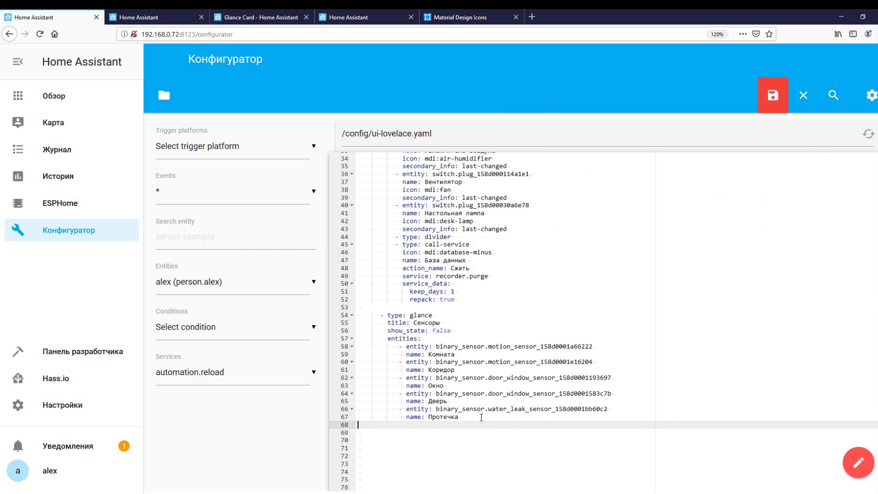
type("- entity: switch.sonoff_mini   name: Подсветка")
Save the file and reload the overview dashboard to check the Подсветка entry on the Сенсоры card.
left_click(773, 96)
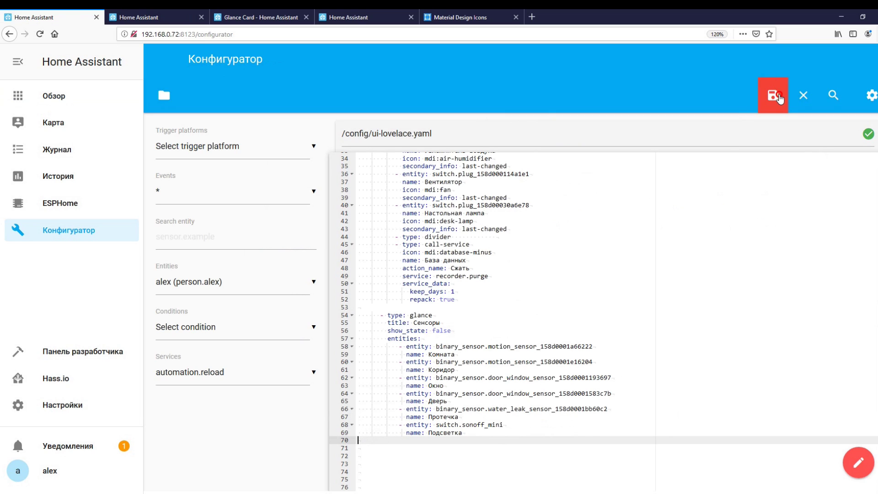
left_click(135, 17)
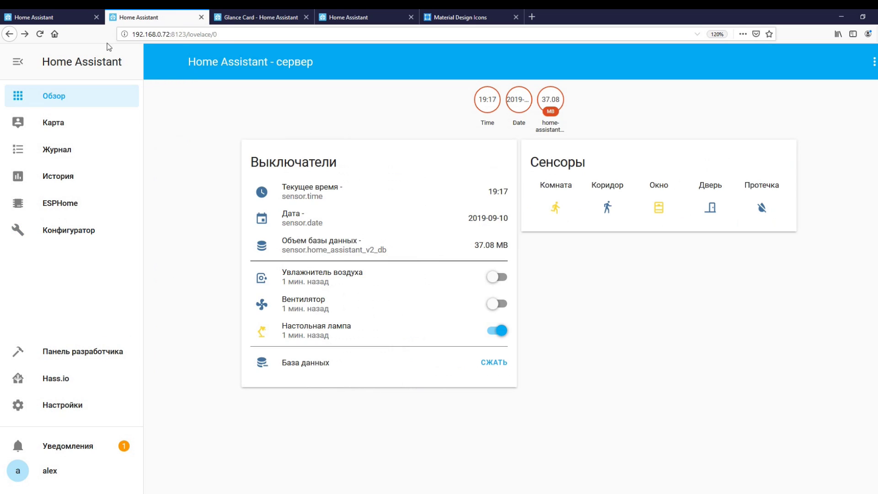
left_click(40, 34)
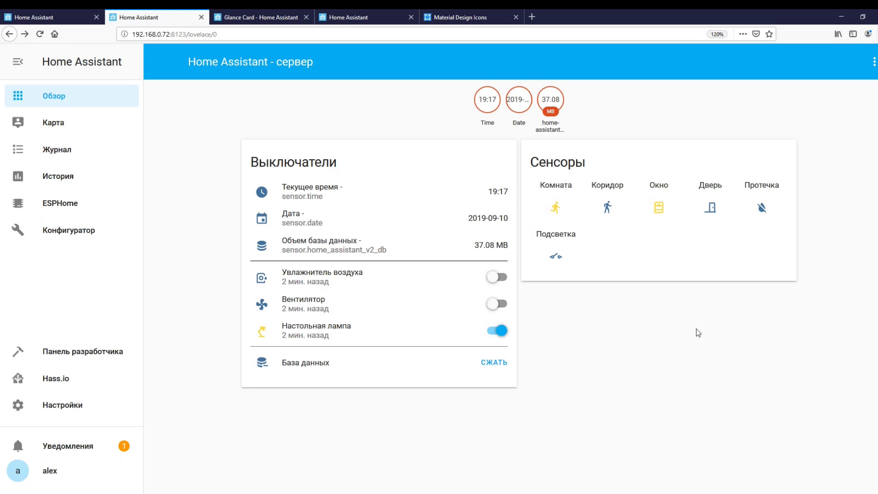
View the details of the Подсветка entry on the Сенсоры card and close them.
left_click(556, 257)
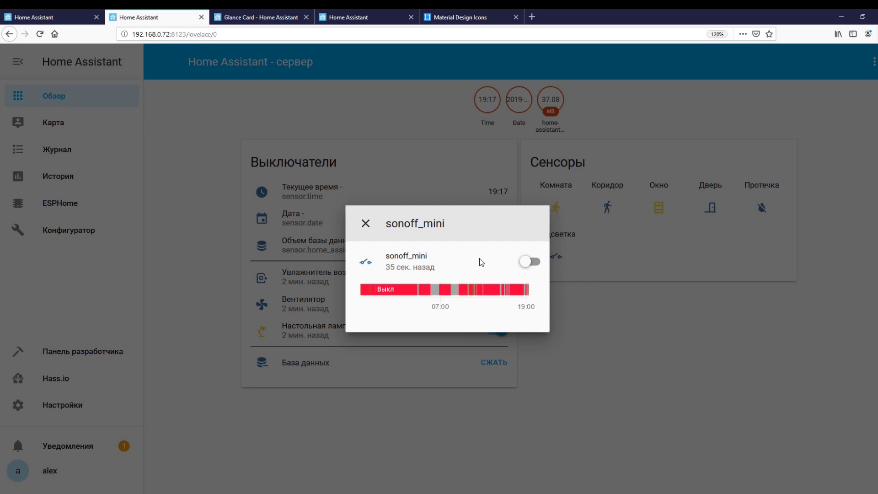
left_click(365, 225)
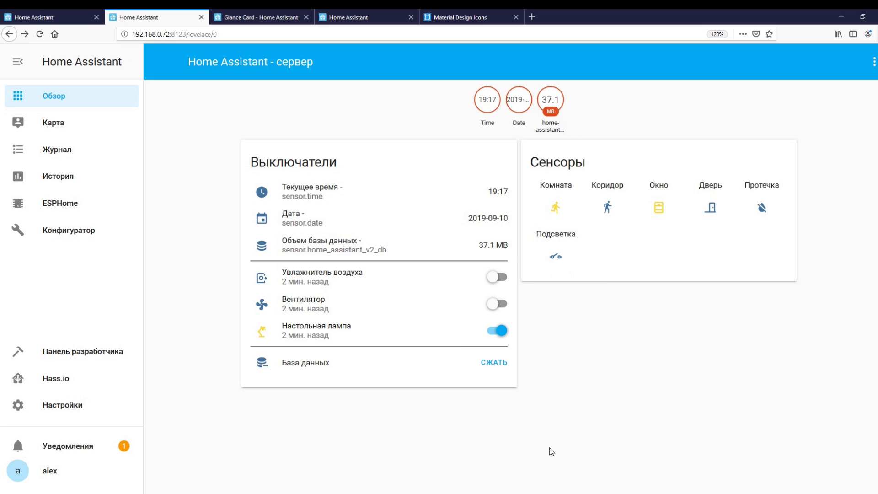
Add a tap_action with action: toggle to the switch.sonoff_mini entity in ui-lovelace.yaml.
left_click(54, 16)
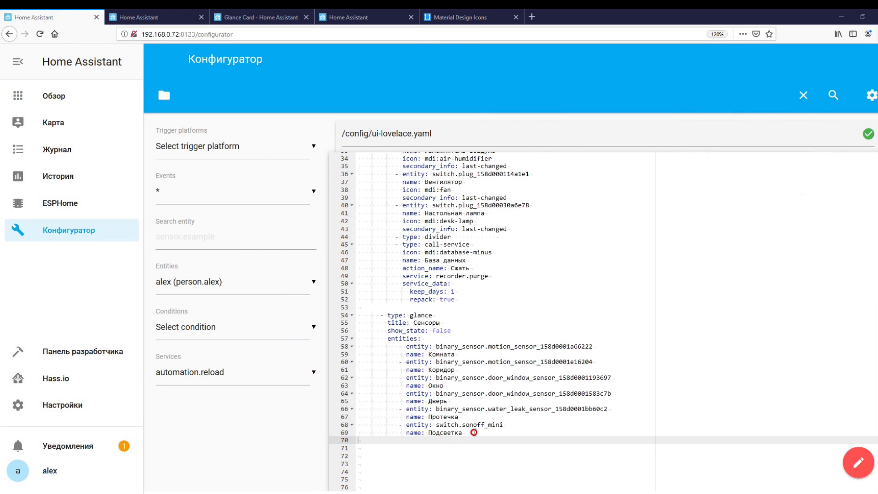
left_click(381, 446)
key("BackSpace")
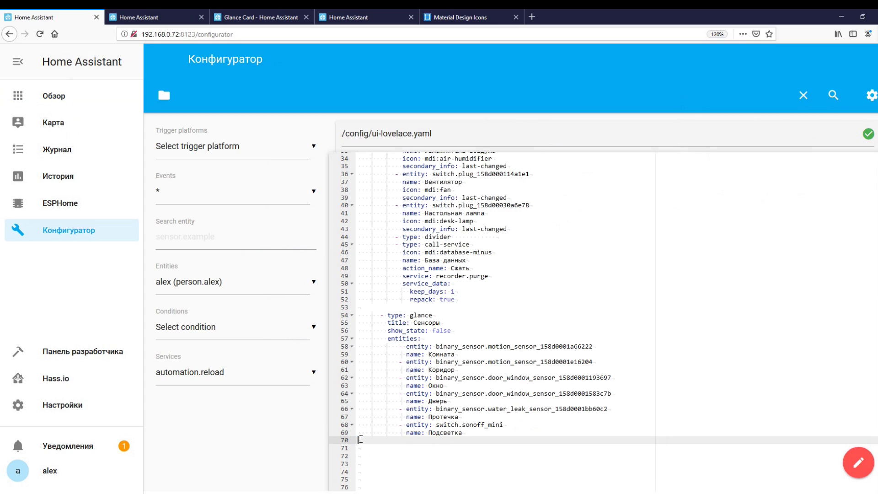
type("tap_action:     action: toggle")
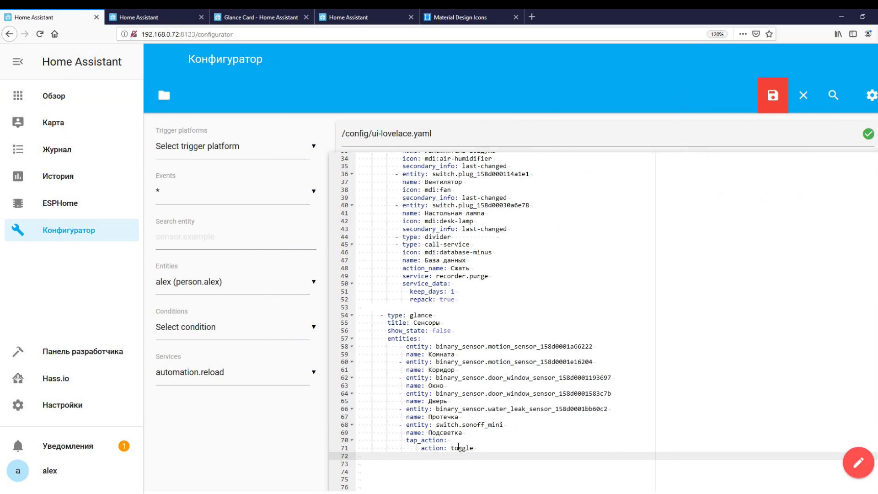
Save the tap_action change and reload the overview dashboard to check toggling of the Подсветка entry.
left_click(773, 94)
left_click(167, 14)
left_click(40, 34)
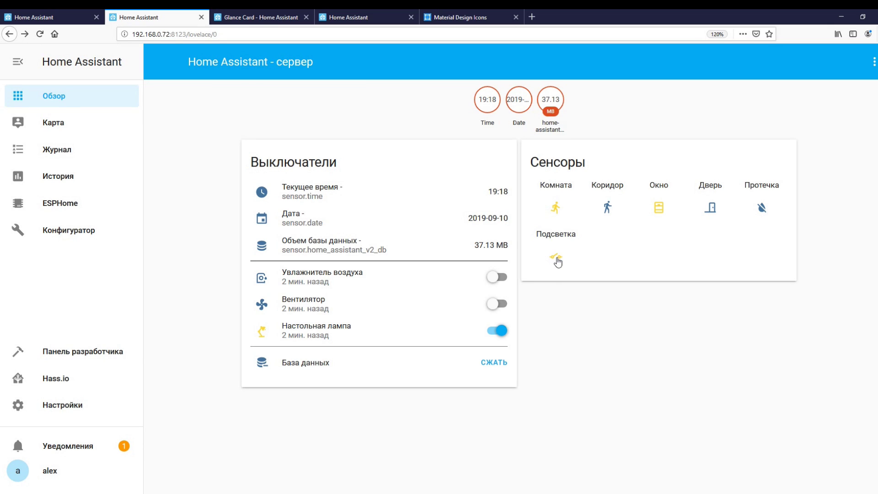
Add the icon mdi:lightbulb below the name Подсветка in the glance card's YAML.
left_click(53, 17)
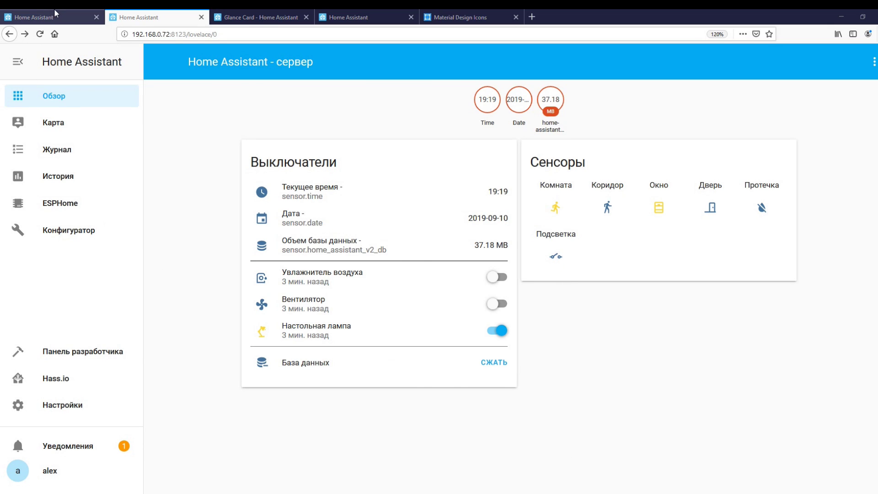
left_click(465, 433)
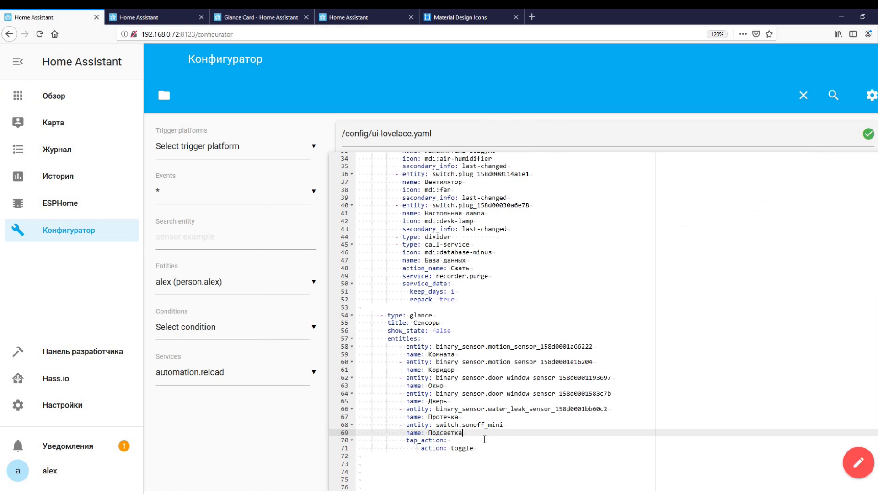
key("Return")
type("icon: mdi:lightbulb")
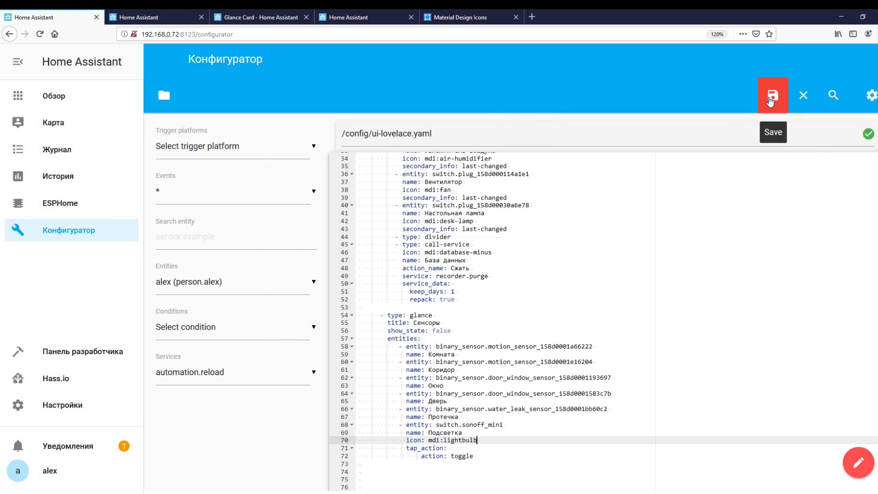
Add a hold_action with action: more-info below the tap_action of the switch.sonoff_mini entity.
left_click(482, 457)
key("Return")
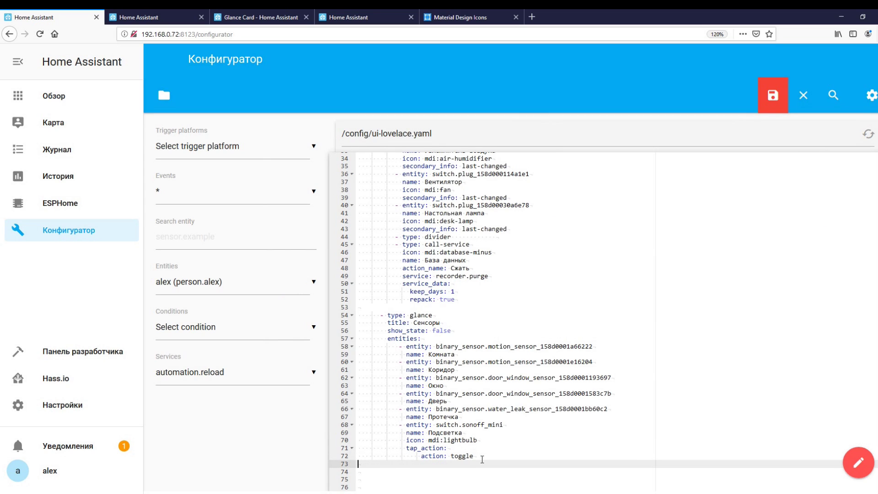
type("hold_action:     action: more-info")
scroll(582, 401, "down", 2)
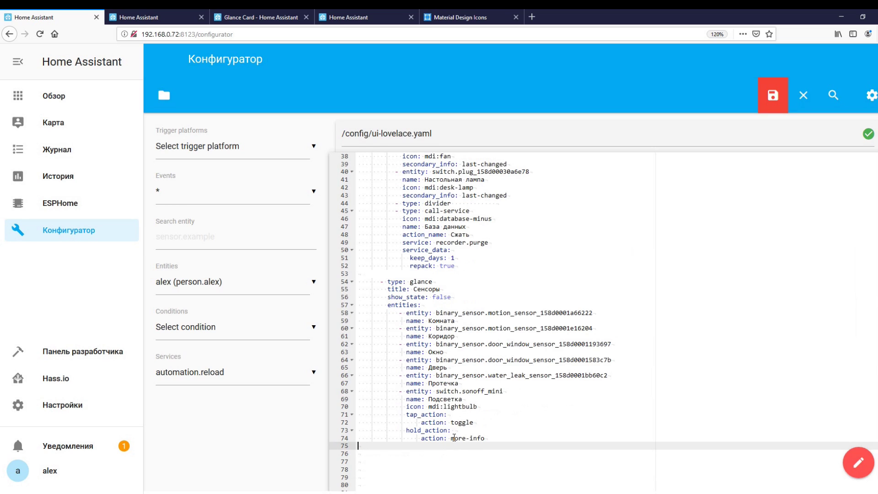
Save the icon and hold_action changes and reload the overview dashboard.
left_click(773, 96)
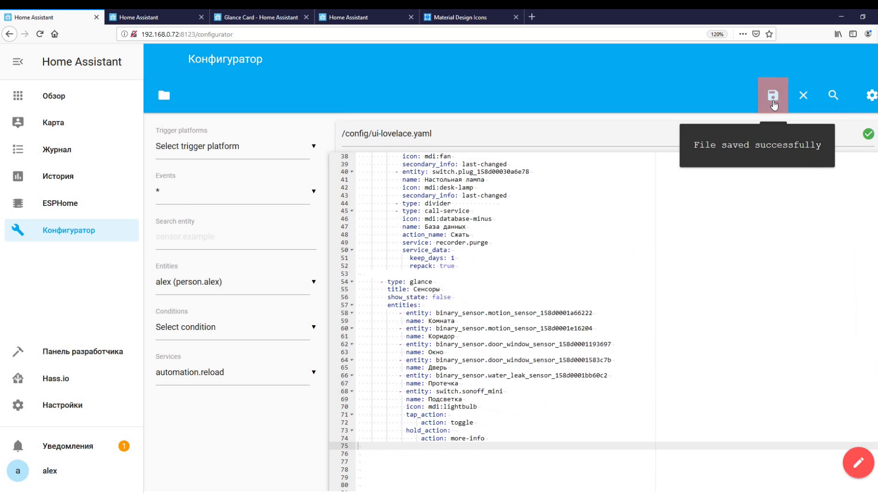
left_click(128, 17)
left_click(40, 34)
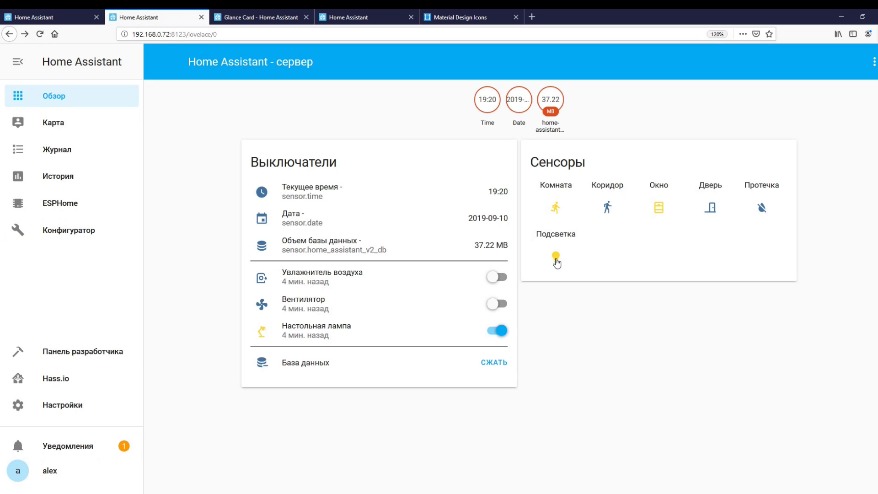
Test the tap and hold actions of the Подсветка entry, closing its details at the end.
left_click(556, 256)
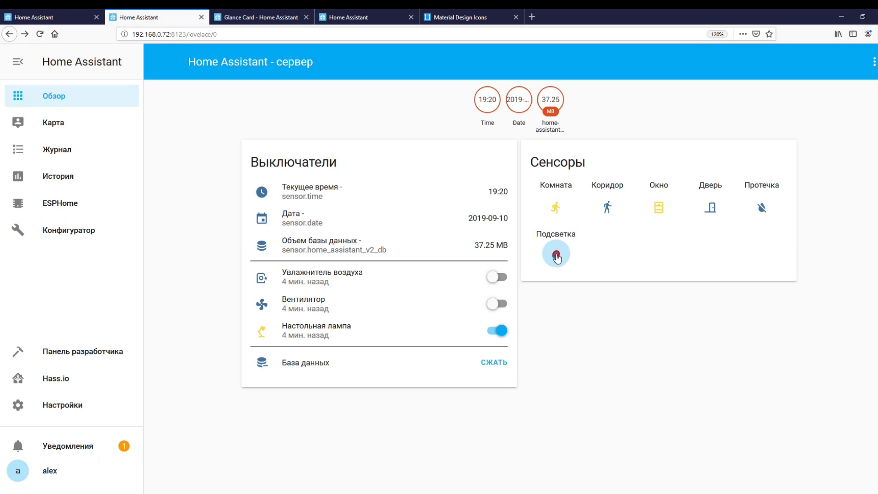
left_click(557, 257)
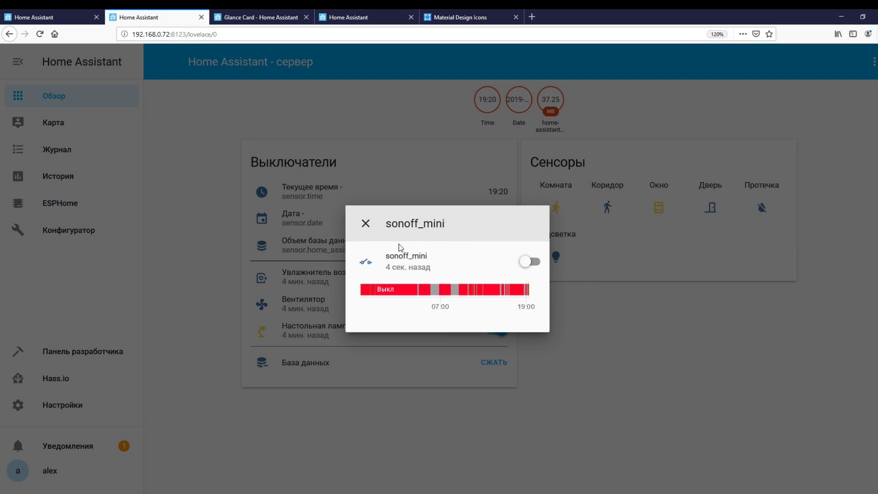
left_click(366, 224)
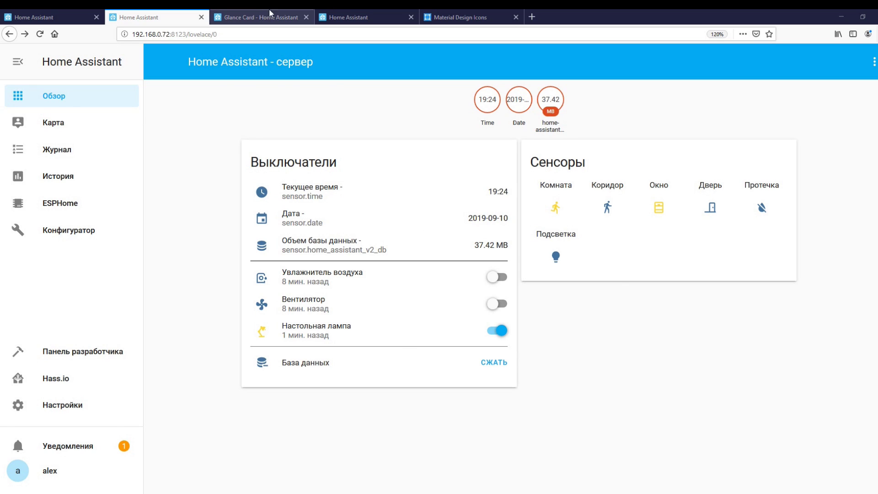
Look up the Light Card documentation and add a light card for light.yeelight_01_whitebulb named Прихожая to ui-lovelace.yaml.
left_click(244, 13)
left_click(541, 323)
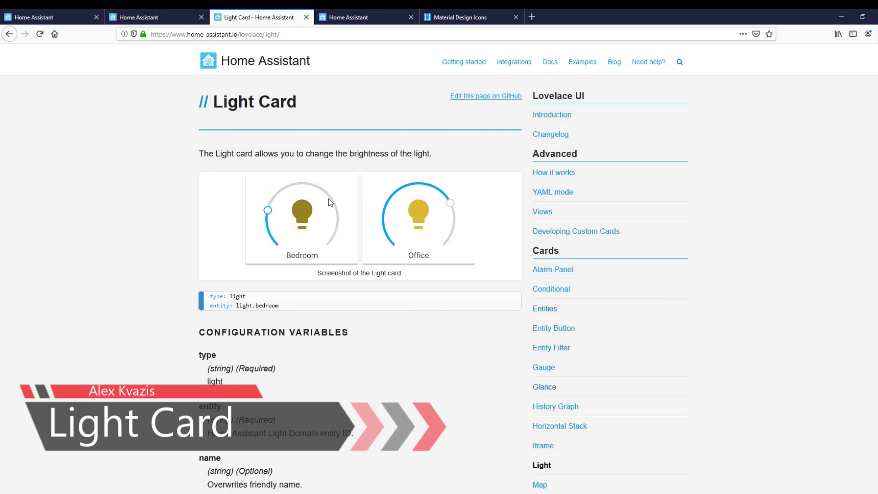
left_click(67, 13)
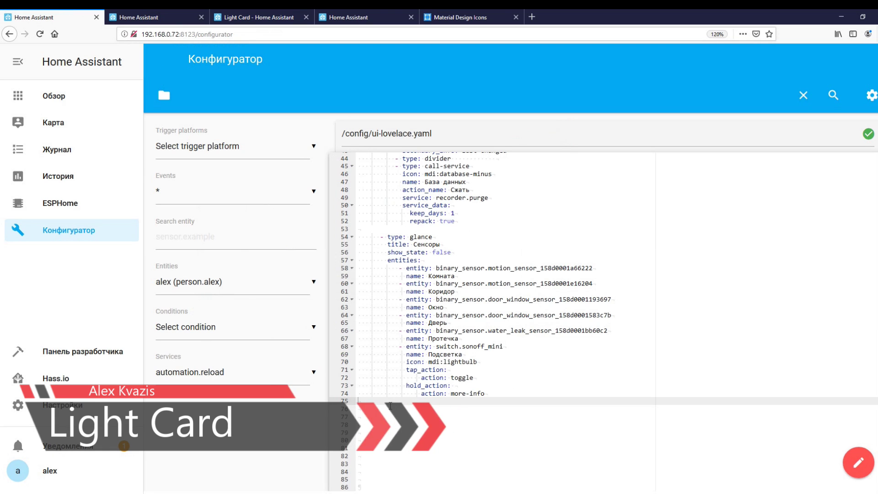
type("- type: light entity: light.yeelight_01_whitebulb name: Прихожая")
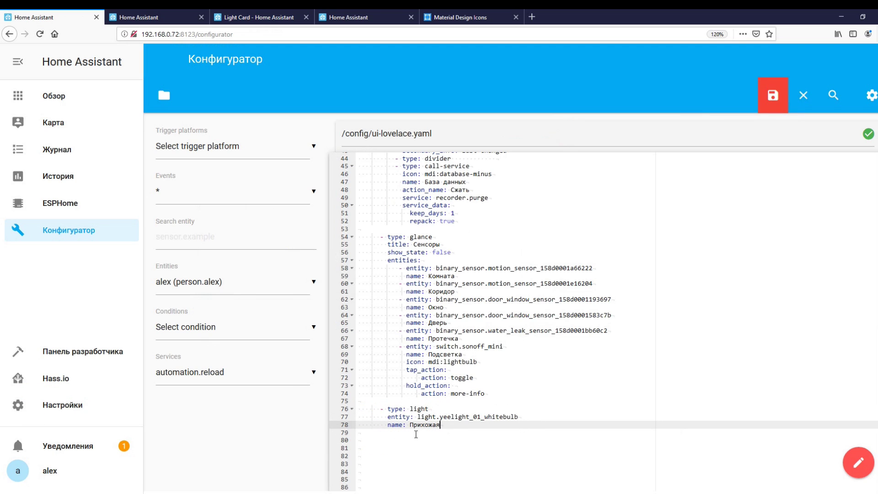
Save the light card configuration and reload the overview dashboard to check the Прихожая card.
left_click(774, 99)
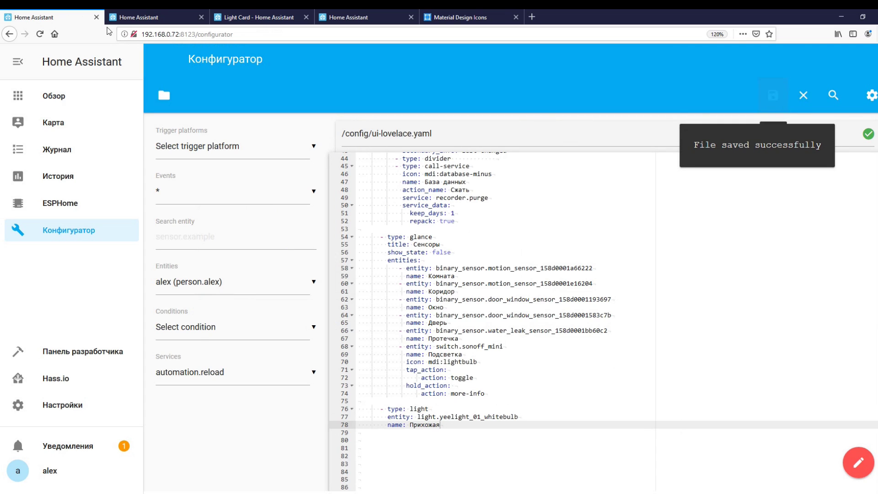
left_click(148, 13)
left_click(40, 34)
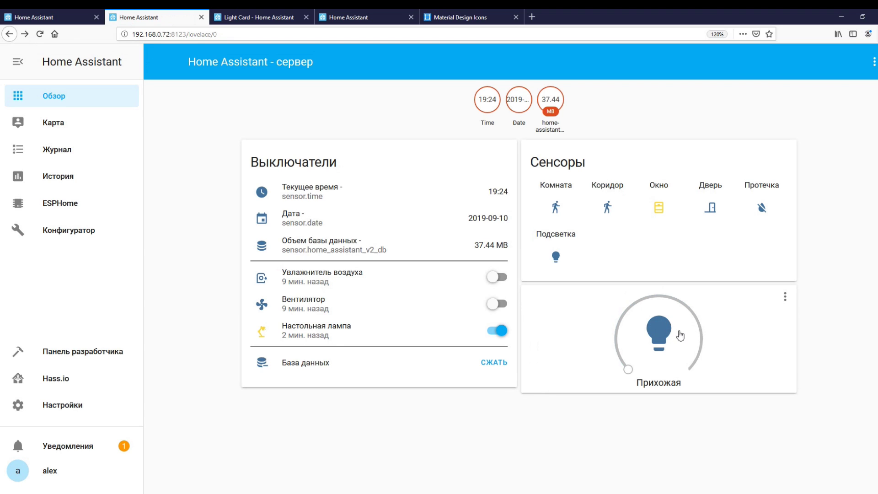
Test the Прихожая light card by switching the bulb on, varying its brightness up to 100% and switching it off.
left_click(659, 331)
left_click_drag(690, 369, 655, 296)
left_click_drag(619, 341, 686, 373)
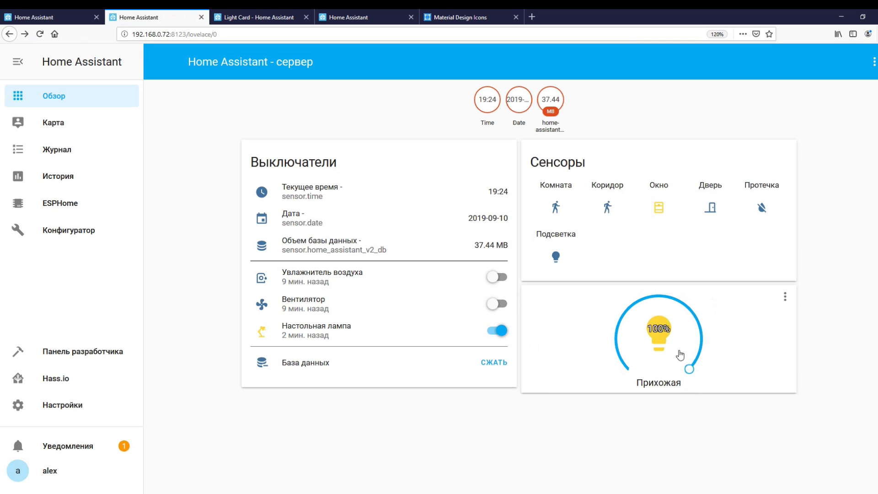
left_click(663, 333)
Open the Прихожая bulb's details, switch it on and off to inspect its brightness and colour temperature controls, and close them.
left_click(785, 297)
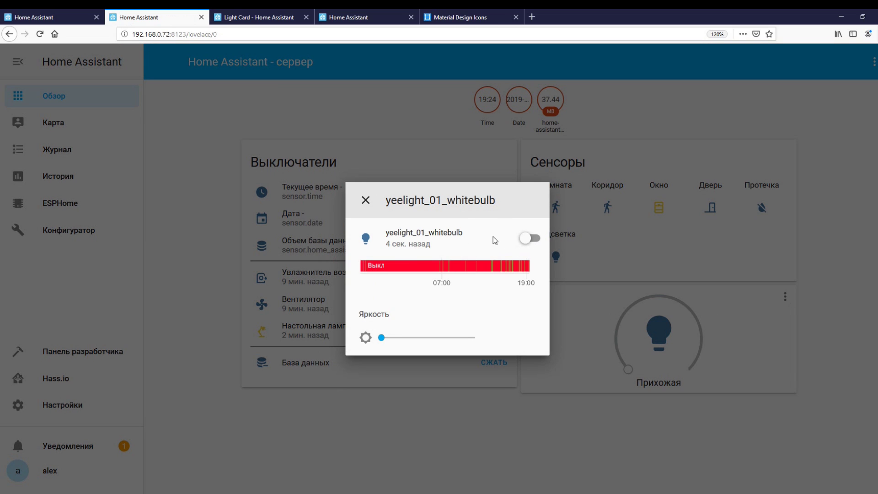
left_click(526, 238)
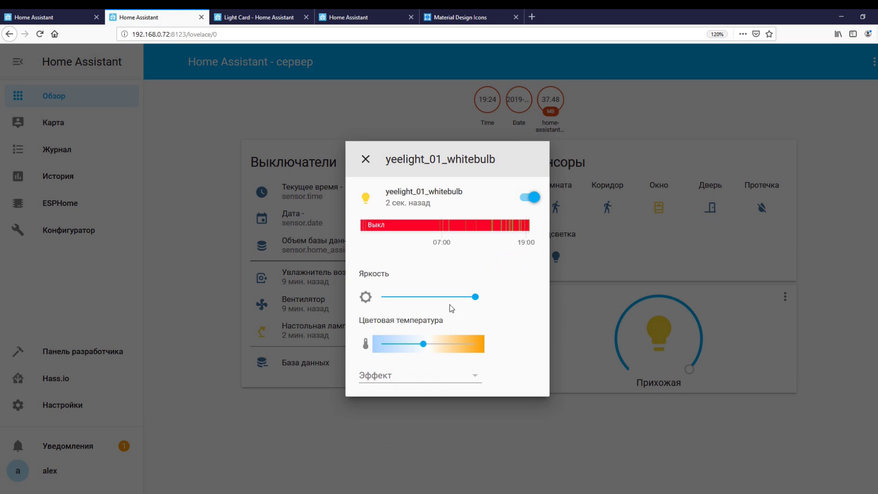
left_click(538, 203)
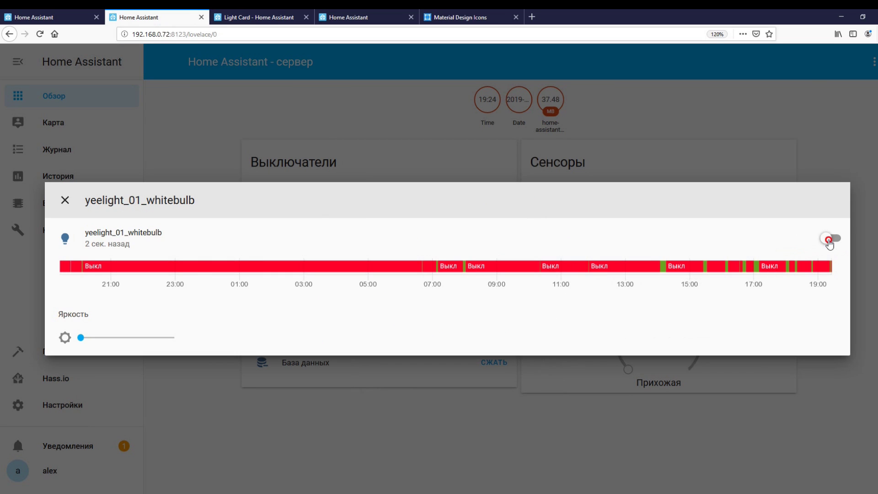
left_click(829, 241)
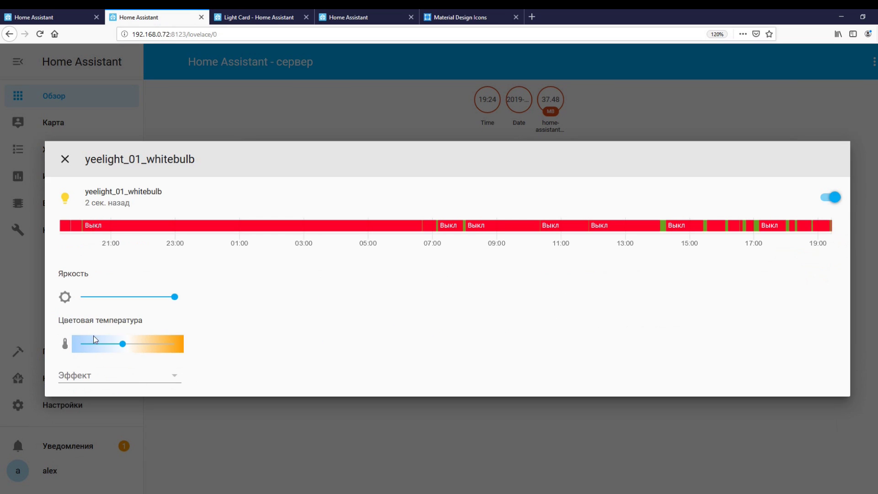
left_click(832, 200)
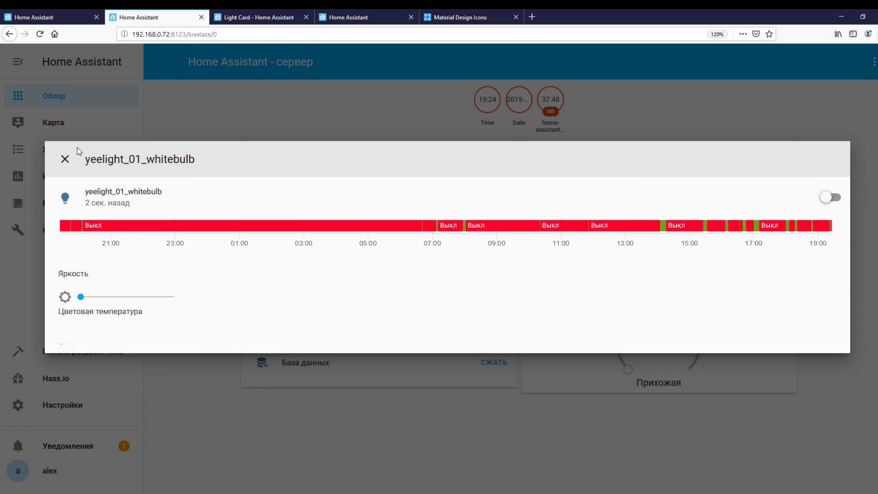
left_click(68, 161)
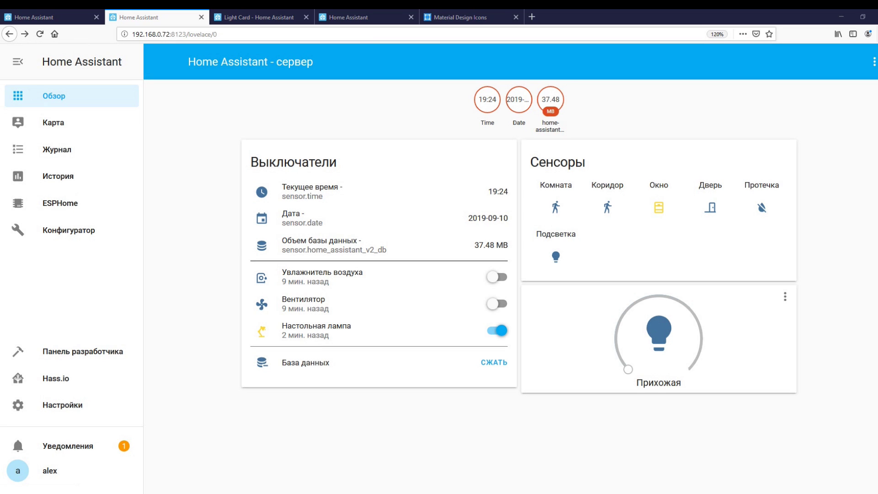
Open the Gauge Card page in the Lovelace documentation.
left_click(269, 14)
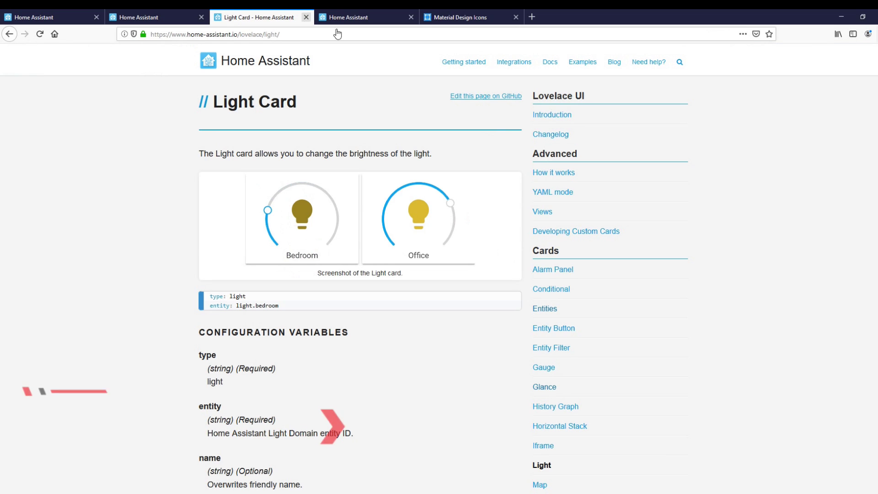
scroll(663, 345, "down", 1)
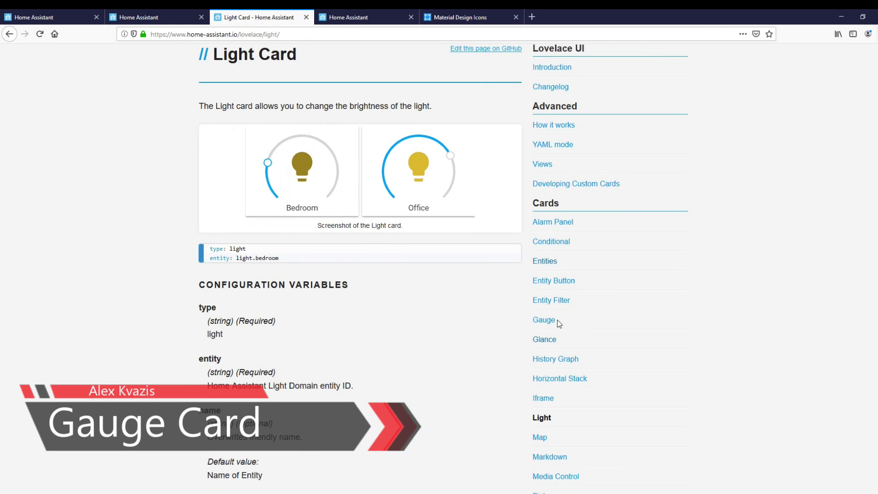
left_click(549, 326)
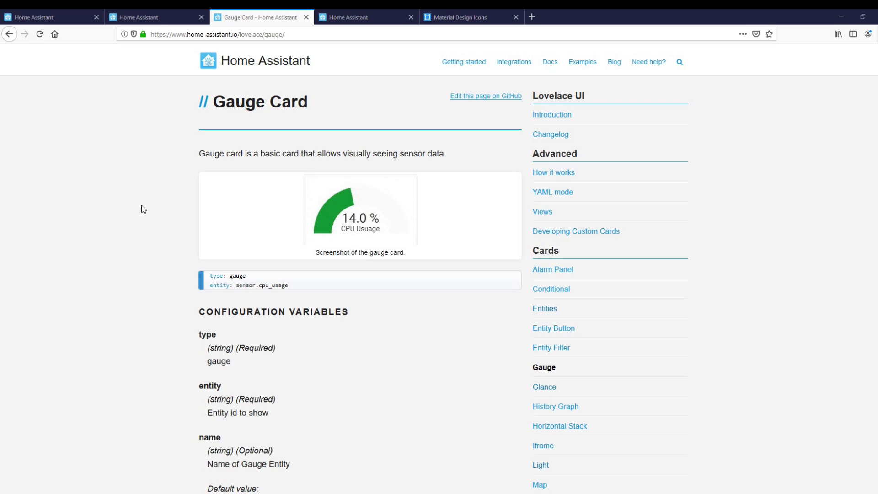
Append a gauge card to ui-lovelace.yaml with name Температура, unit 'C' and entity sensor.temperature_158d0001fa8321.
left_click(33, 16)
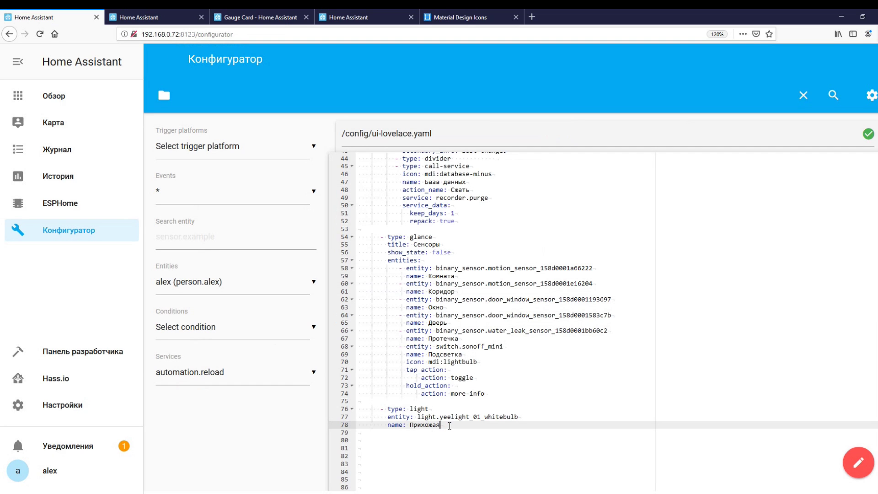
key("Return")
key("Return")
key("BackSpace")
key("BackSpace")
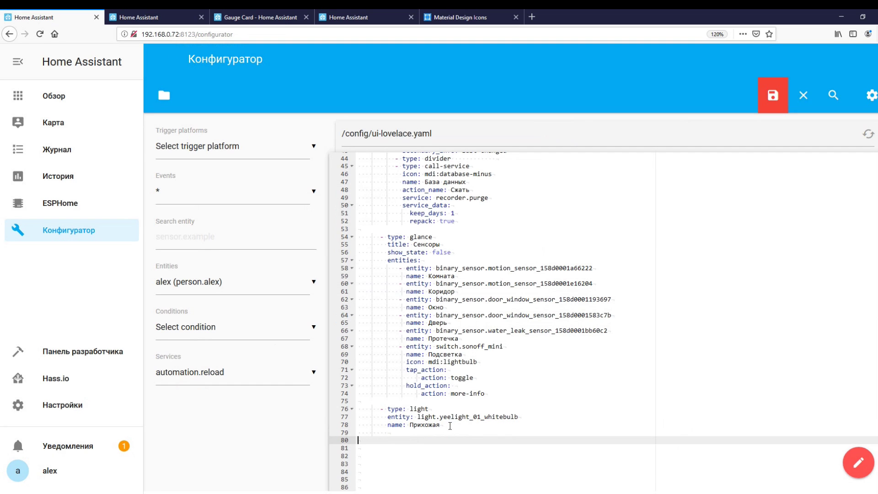
type("- type: gauge         name: Температура         unit: 'C'         entity: sensor.temperature_158d0001fa8321")
scroll(402, 380, "down", 3)
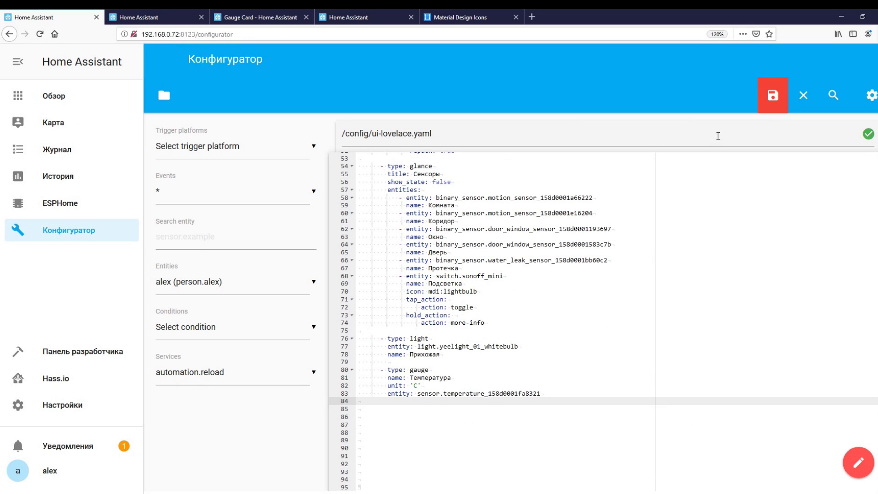
Save the gauge card configuration and reload the overview dashboard to check the Температура gauge.
left_click(773, 96)
left_click(155, 17)
left_click(41, 34)
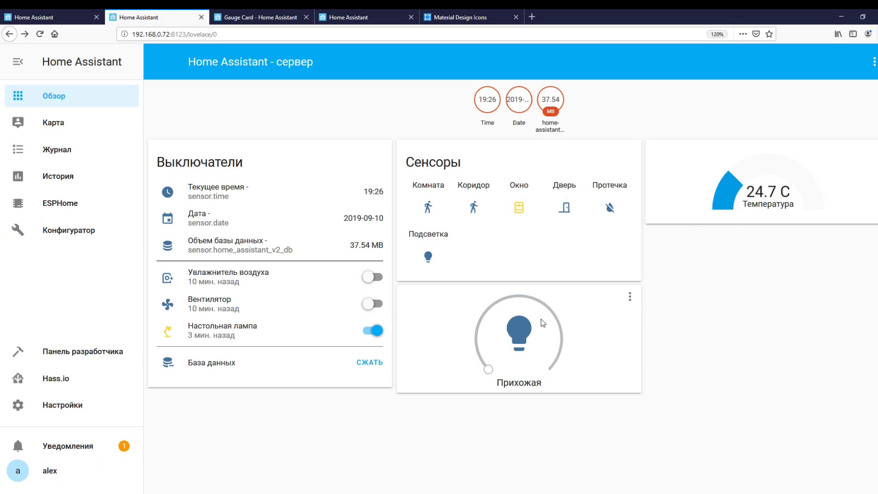
Add min: 10 and max: 35 to the Температура gauge card, between its unit and entity lines.
left_click(40, 13)
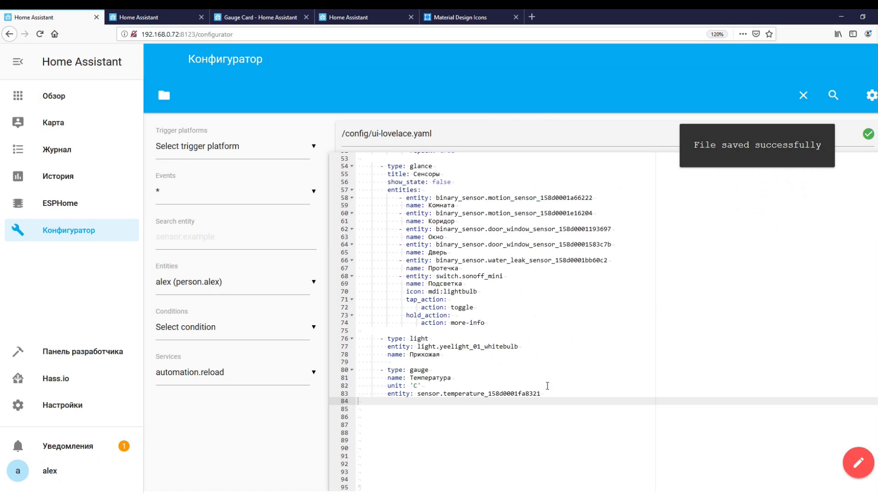
left_click(550, 392)
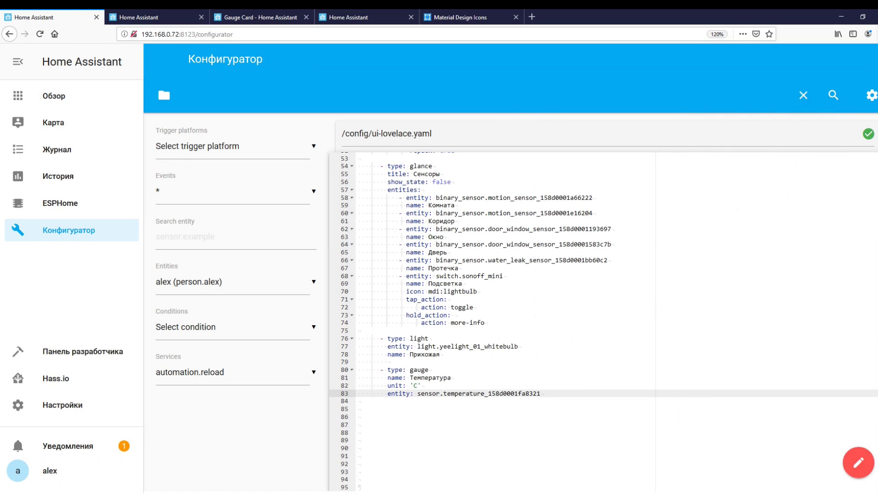
left_click(432, 386)
key("Return")
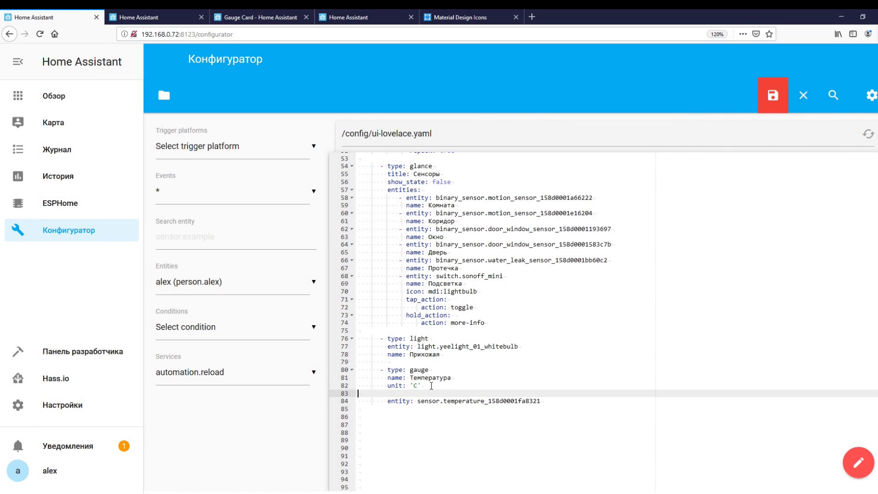
type("min: 10 max: 35")
left_click(381, 393)
key("Delete")
key("Delete")
key("Down")
key("Delete")
key("Delete")
key("Down")
key("Delete")
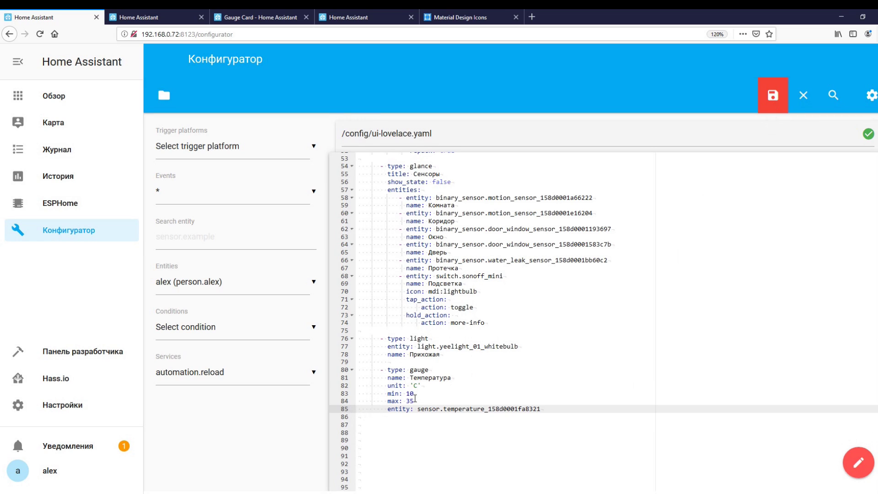
Save the gauge limits and reload the overview dashboard to check the Температура gauge's scale.
left_click(775, 91)
left_click(147, 17)
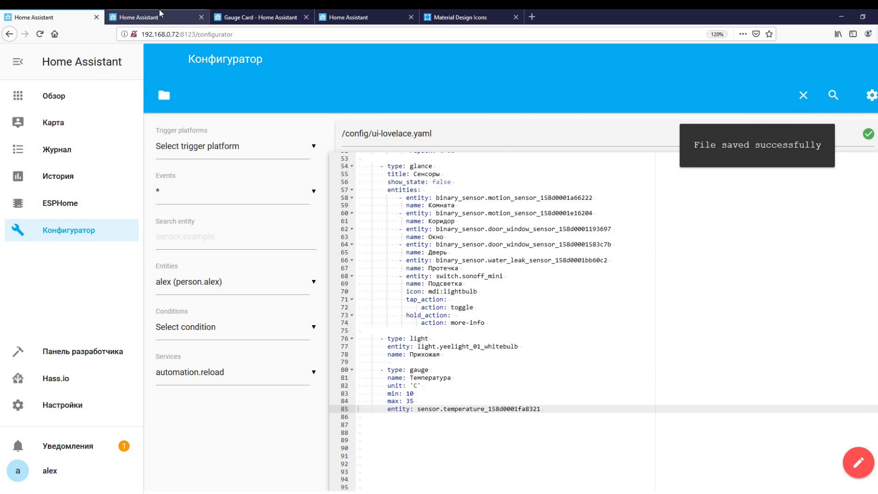
left_click(40, 34)
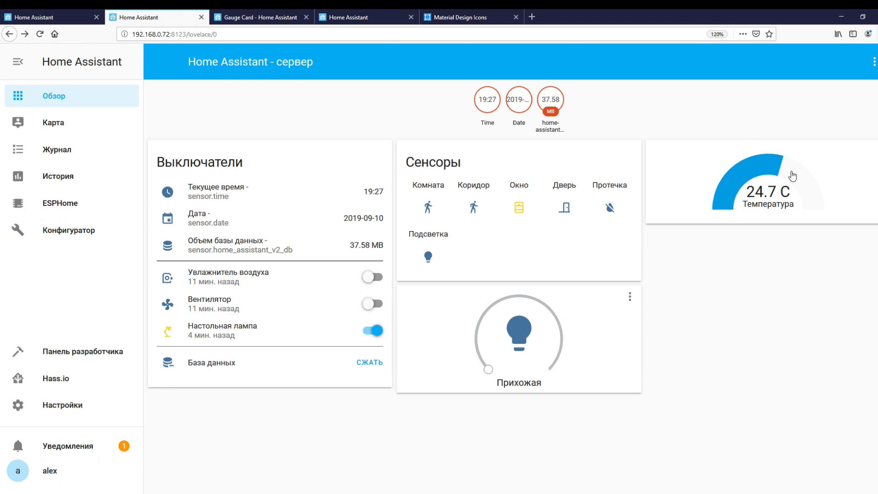
Append a gauge card named Загрузка ОЗУ with unit '%', entity sensor.memory_use_percent and severity green: 0, yellow: 60, red: 85.
key("ctrl+Page_Up")
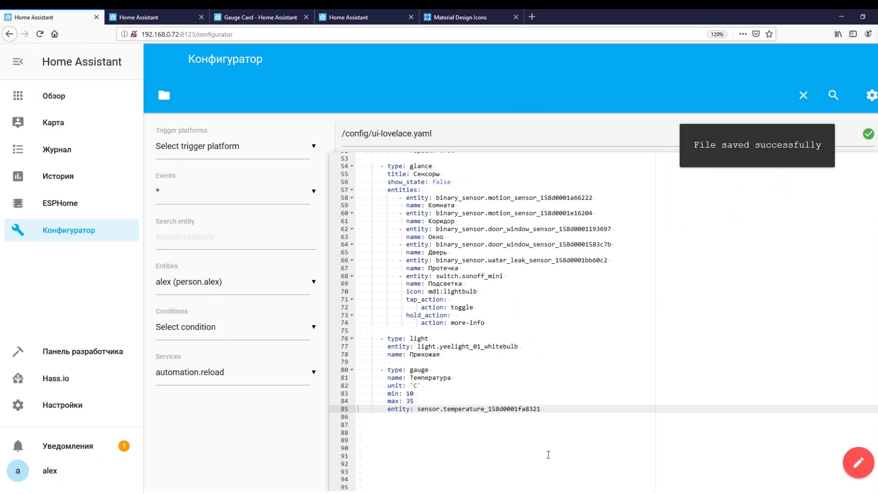
left_click(573, 408)
key("Return")
key("Return")
key("BackSpace")
key("BackSpace")
type("- type: gauge       name: Загрузка ОЗУ       unit: '%'       entity: sensor.memory_use_percent       severity:         green: 0         yellow: 60         red: 85")
scroll(572, 366, "down", 3)
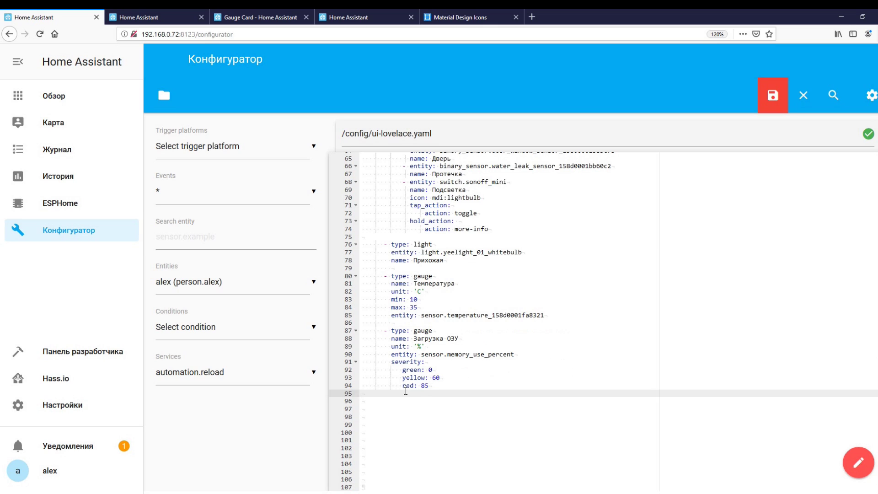
Save the configuration and reload the overview dashboard to check the Загрузка ОЗУ gauge.
left_click(773, 96)
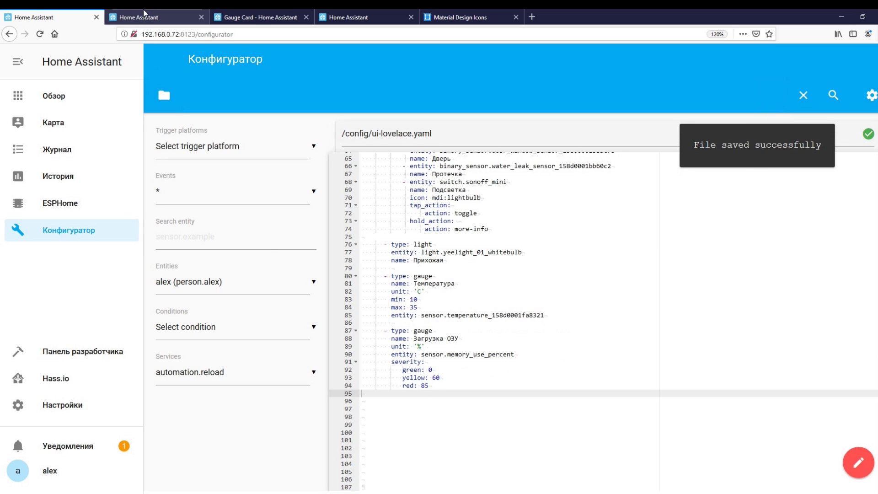
left_click(144, 14)
left_click(38, 35)
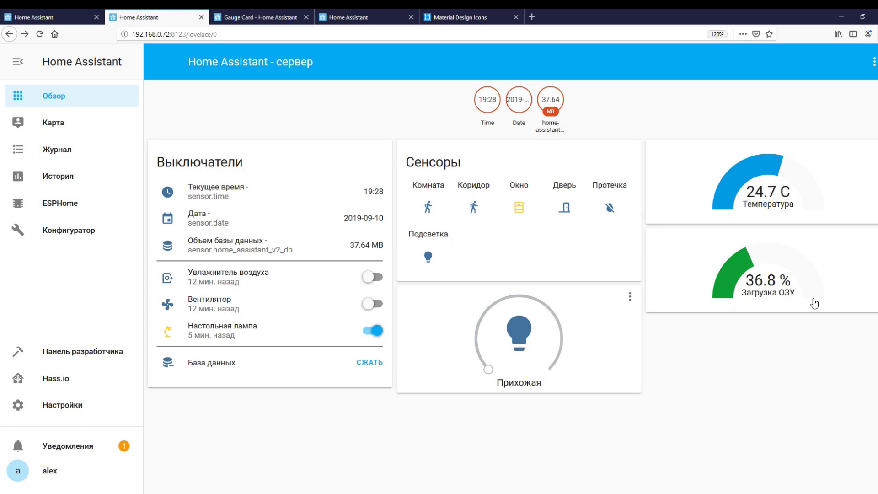
Set the Загрузка ОЗУ gauge's yellow severity threshold to 30, save, and reload the dashboard to check its colour.
left_click(55, 18)
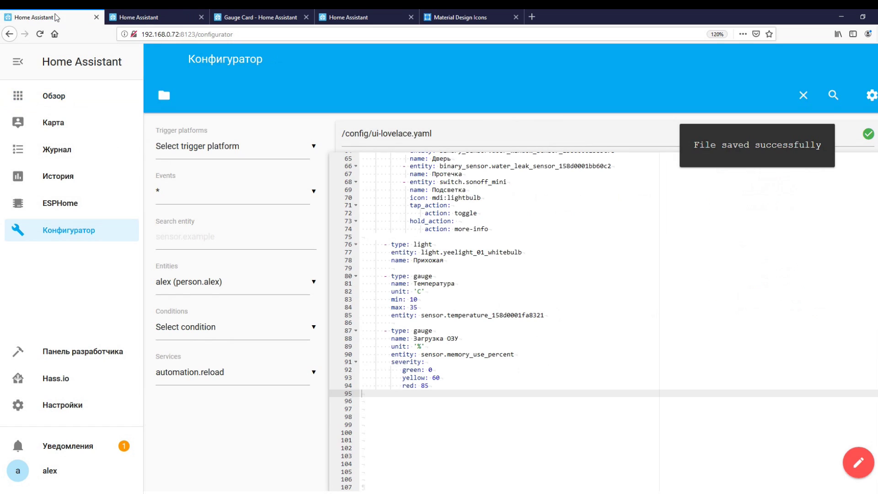
double_click(436, 378)
type("30")
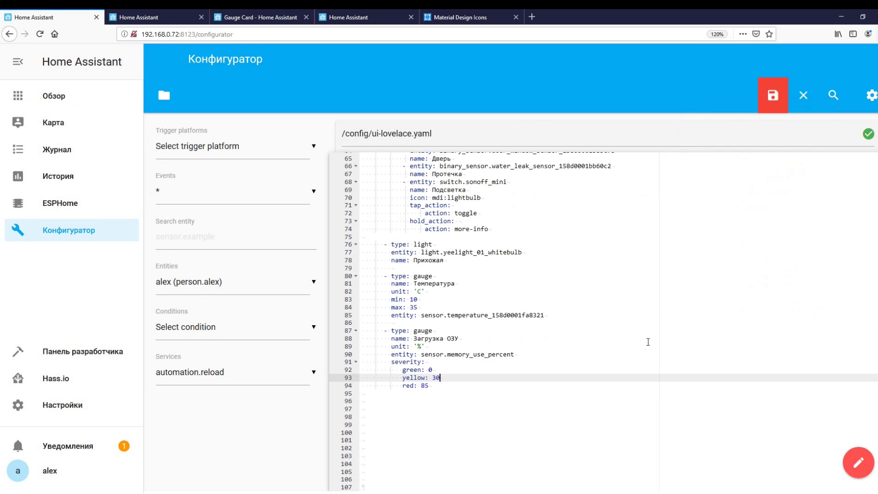
left_click(773, 98)
left_click(133, 21)
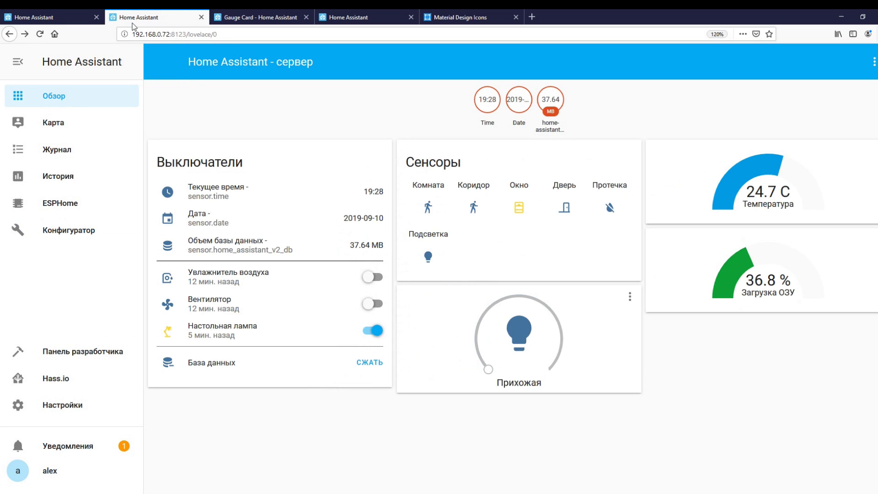
left_click(40, 33)
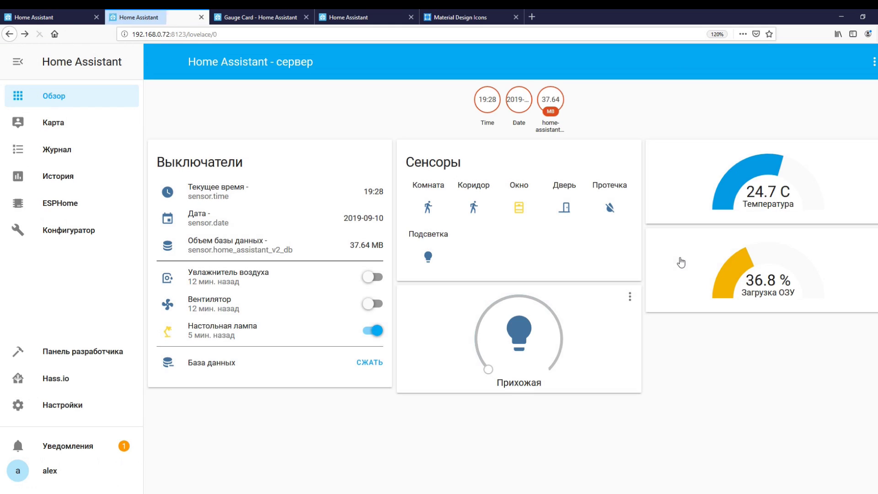
Set the Загрузка ОЗУ gauge's yellow severity threshold back to 60, save, and reload the dashboard.
left_click(52, 17)
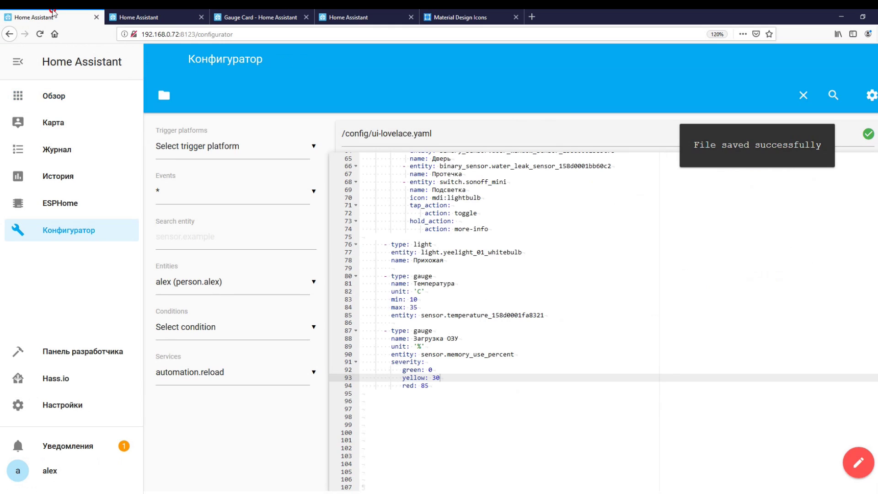
double_click(440, 377)
type("60")
key("ctrl+s")
left_click(156, 16)
left_click(40, 34)
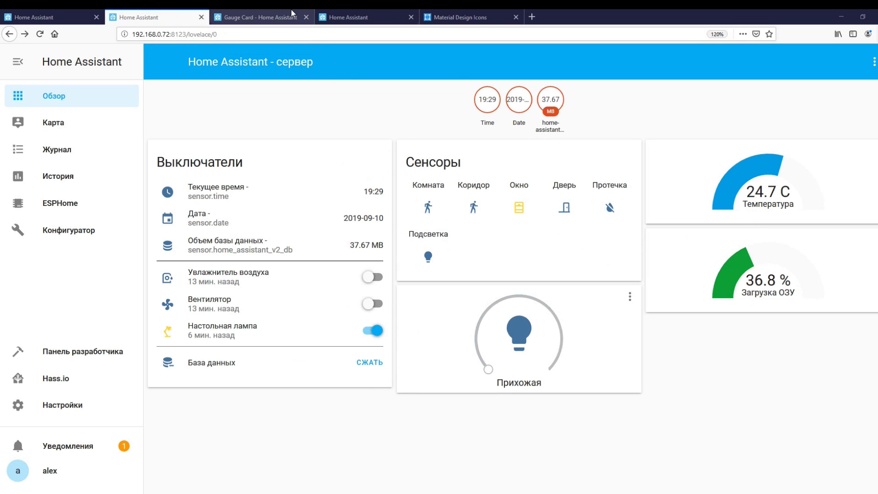
Open the Vertical Stack Card page in the Lovelace documentation and read its configuration variables and basic example.
left_click(311, 14)
scroll(613, 265, "down", 3)
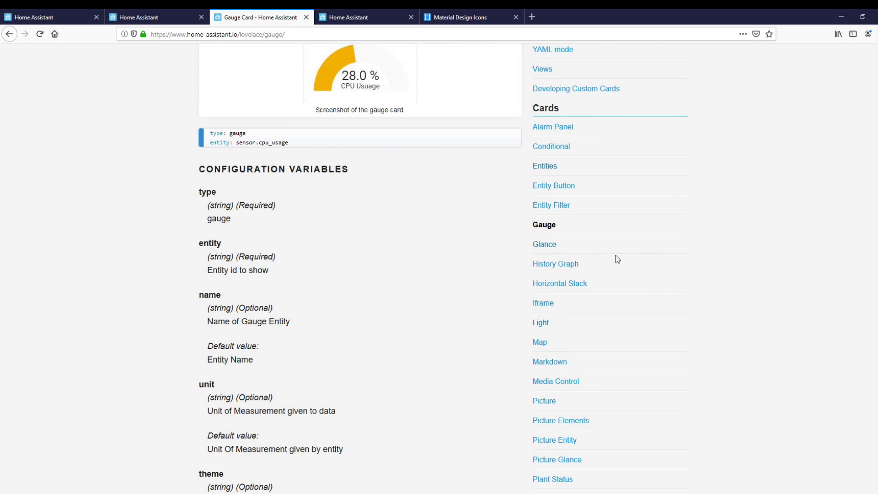
scroll(616, 260, "down", 3)
left_click(568, 417)
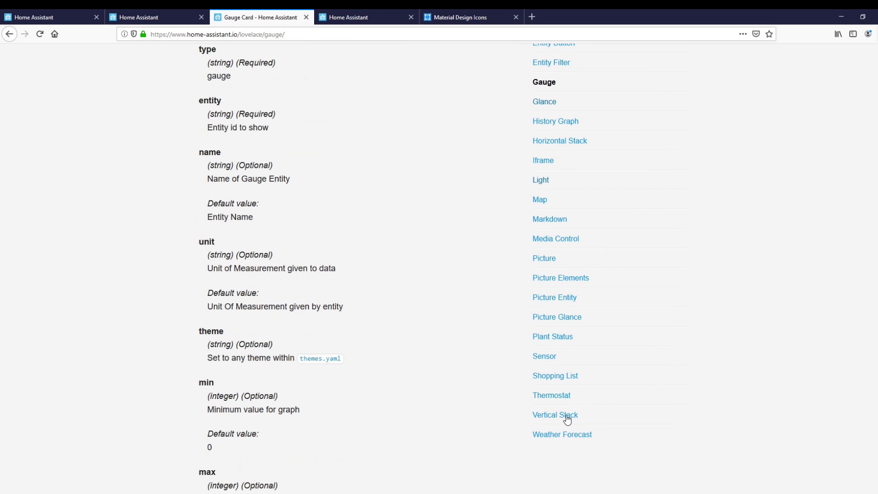
scroll(353, 251, "down", 3)
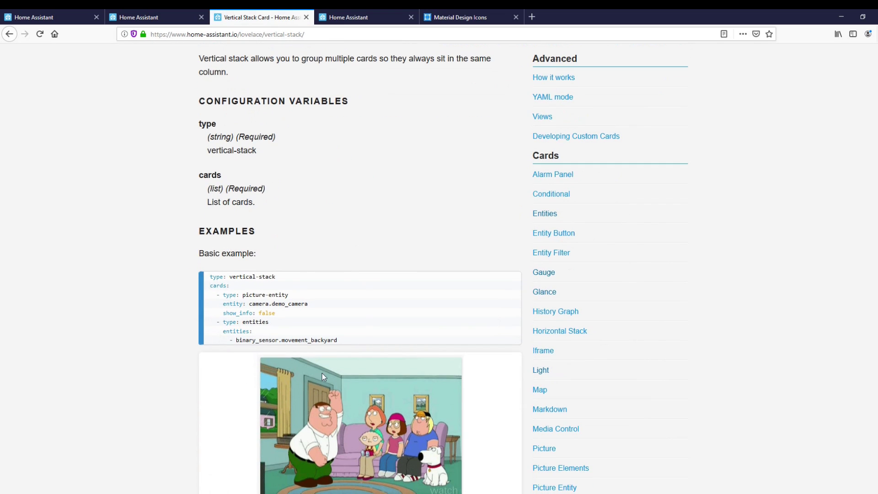
scroll(327, 257, "up", 2)
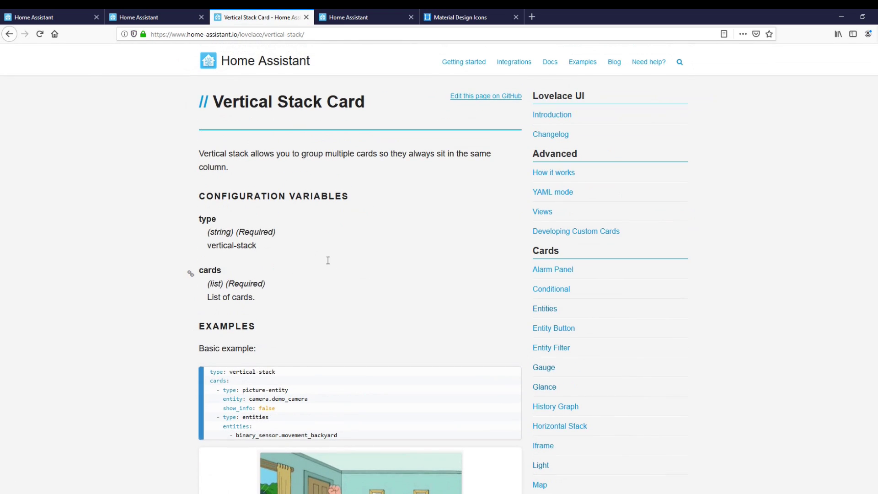
Comment out the badges block with its three sensors in ui-lovelace.yaml and add a blank line below it.
left_click(41, 17)
scroll(475, 286, "up", 5)
scroll(475, 285, "down", 1)
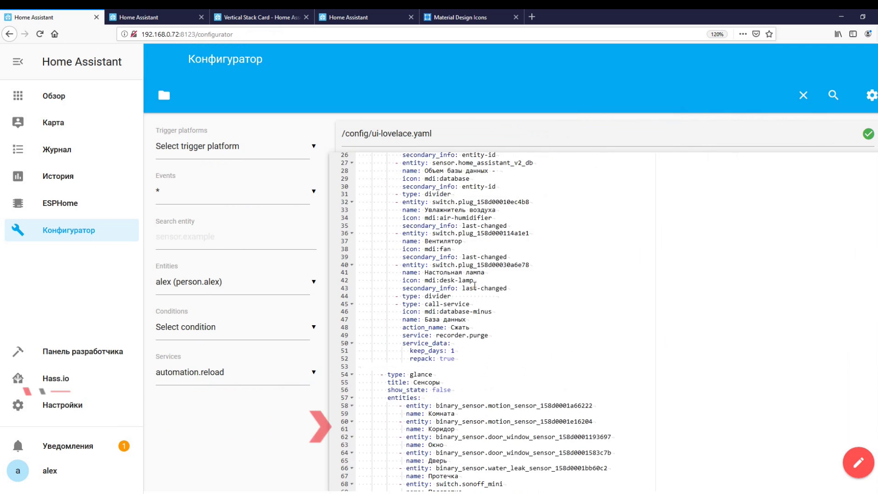
scroll(474, 286, "up", 5)
left_click(494, 237)
left_click_drag(495, 237, 271, 215)
key("ctrl+slash")
key("Right")
key("Return")
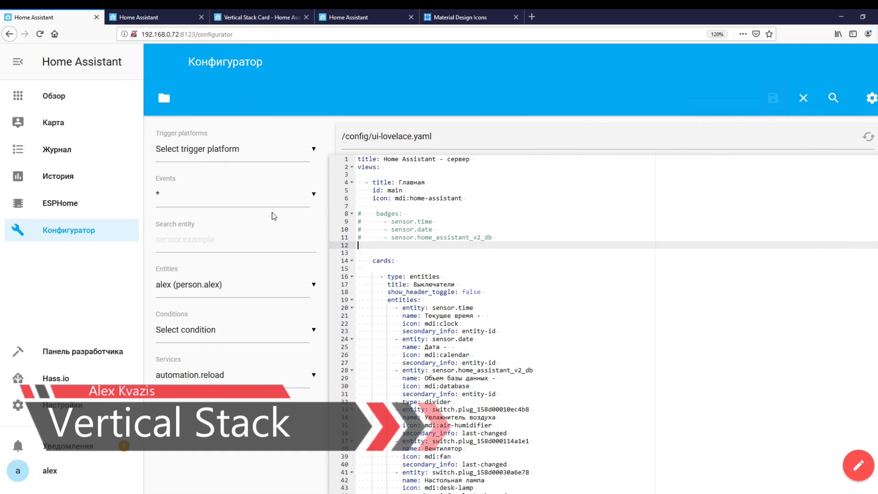
Save the file with the badges commented out and reload the overview dashboard.
left_click(773, 98)
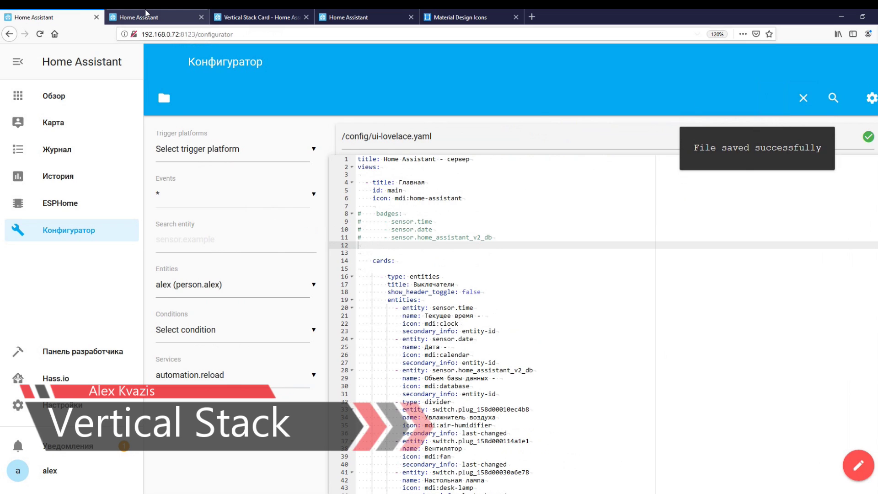
left_click(147, 13)
left_click(39, 34)
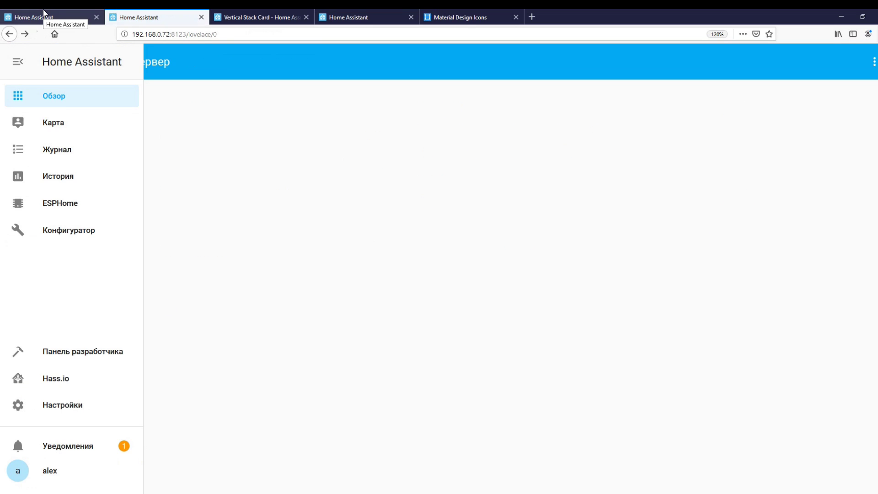
Insert a vertical-stack card with a cards: list above the Выключатели entities card in ui-lovelace.yaml.
left_click(46, 11)
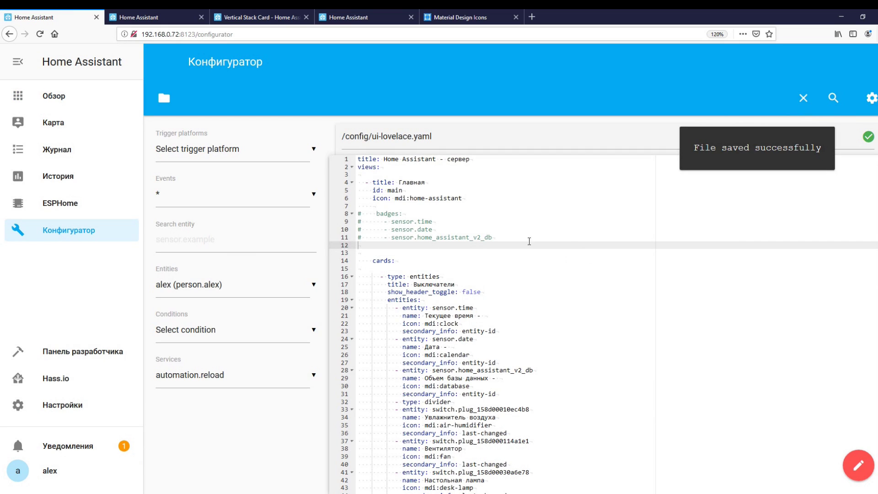
scroll(549, 284, "down", 5)
scroll(518, 317, "up", 4)
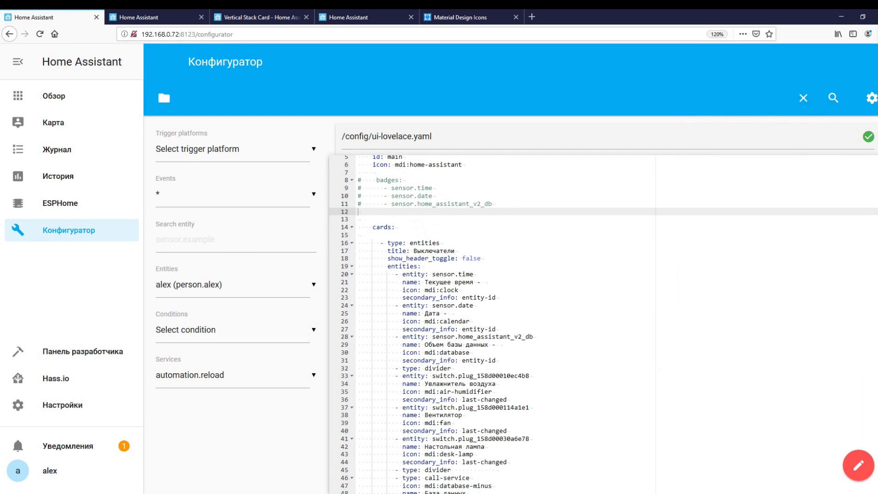
left_click(364, 234)
key("Return")
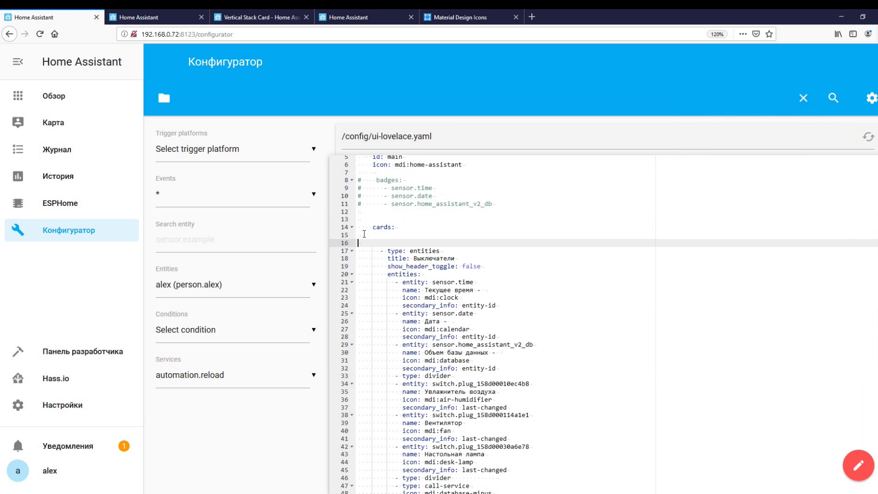
type("- type: vertical-stack   cards:")
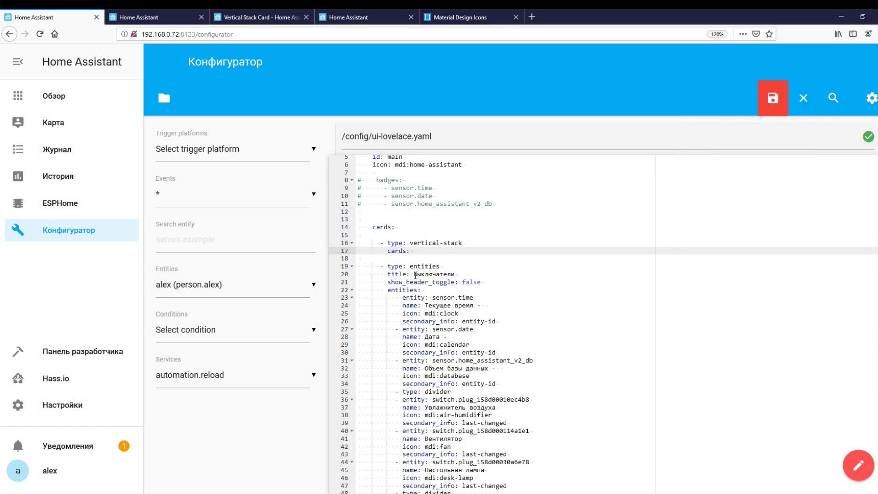
Replace the Выключатели entities card with a Система entities card nested under the vertical stack, holding time, date, database size and the recorder.purge service row.
scroll(419, 277, "down", 3)
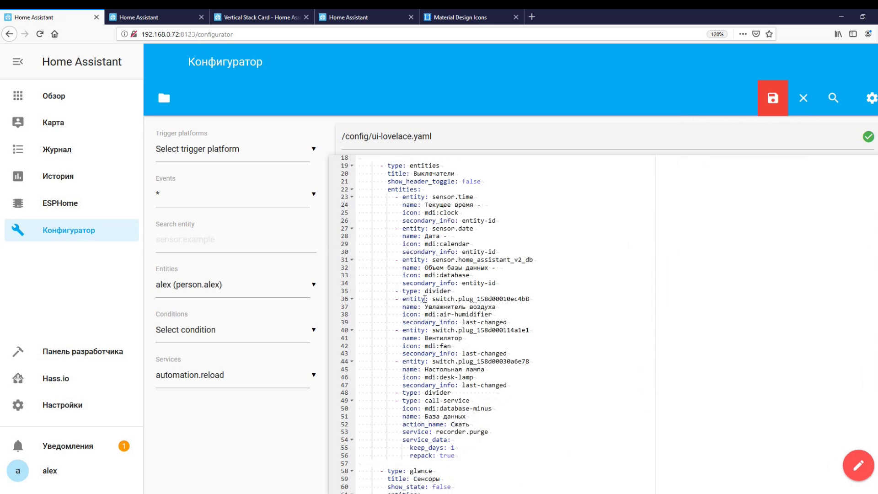
scroll(426, 301, "up", 4)
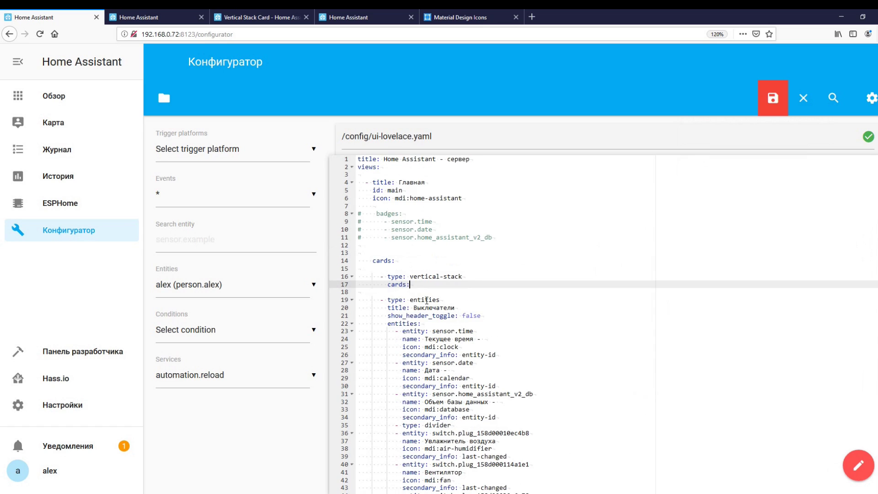
left_click(373, 300)
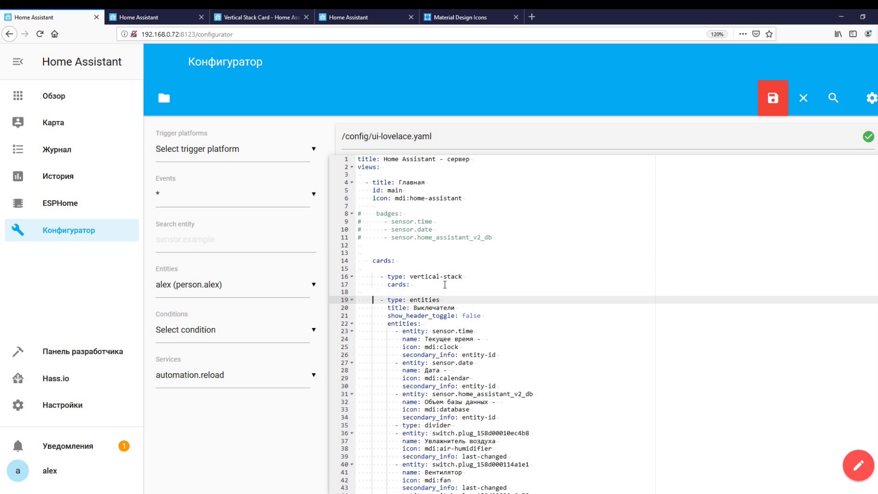
scroll(445, 285, "down", 3)
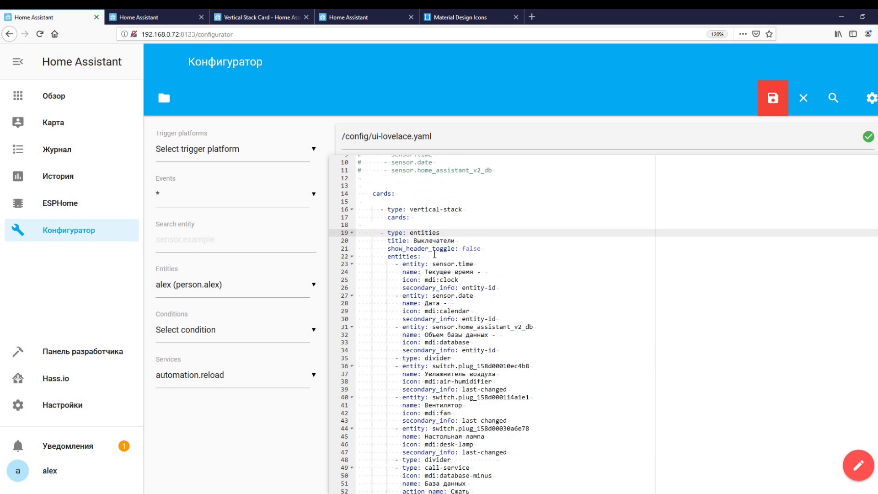
scroll(545, 387, "down", 1)
scroll(504, 334, "up", 1)
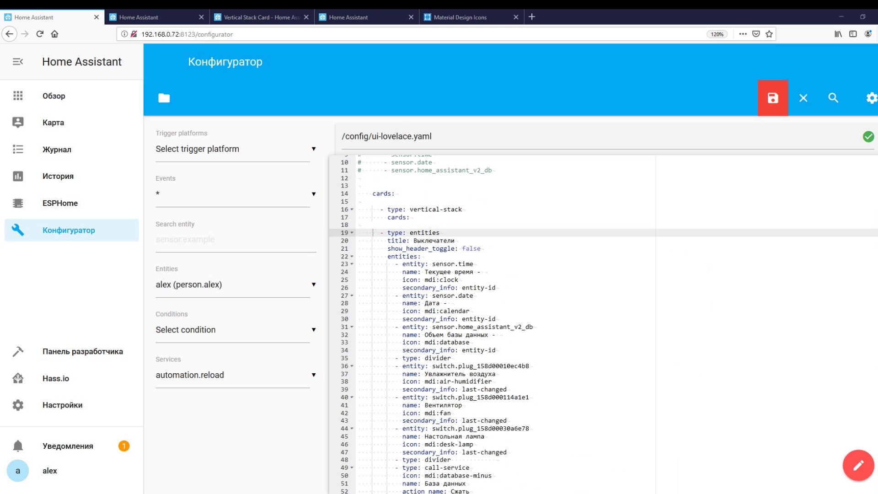
scroll(474, 226, "down", 3)
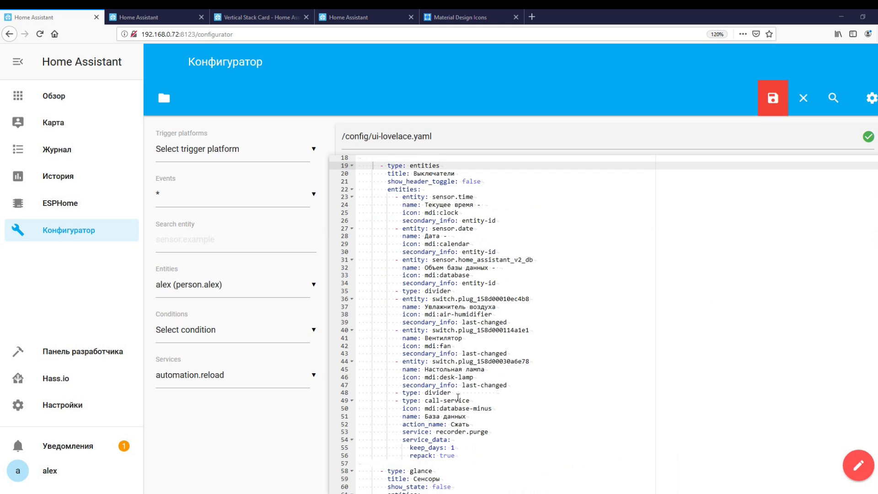
scroll(458, 396, "up", 3)
scroll(447, 297, "down", 3)
left_click_drag(471, 456, 252, 207)
left_click(252, 205)
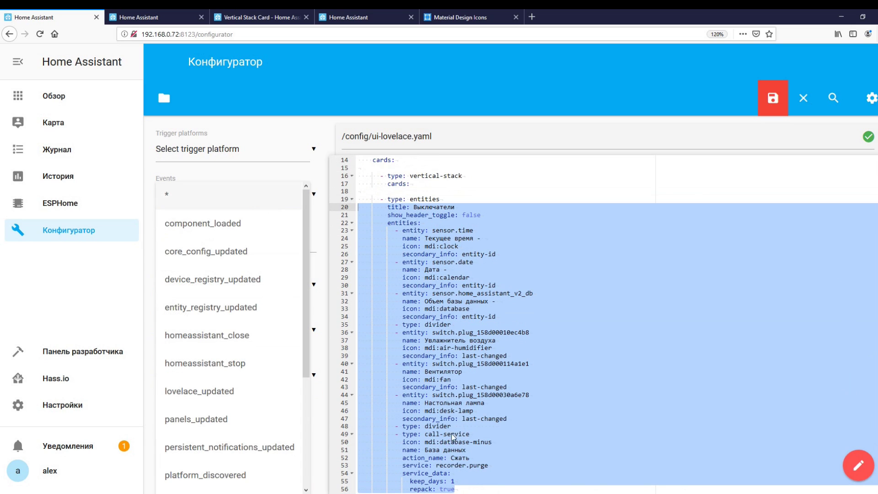
left_click(452, 437)
left_click_drag(455, 489, 305, 206)
key("Delete")
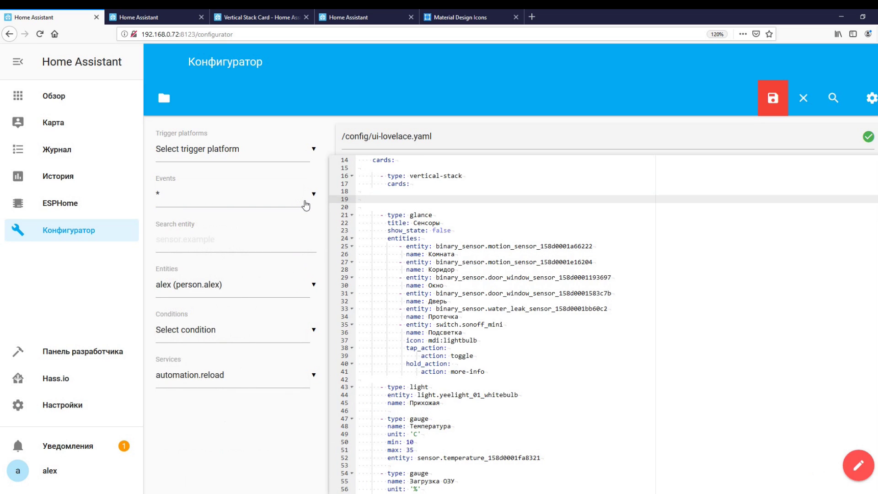
key("ctrl+v")
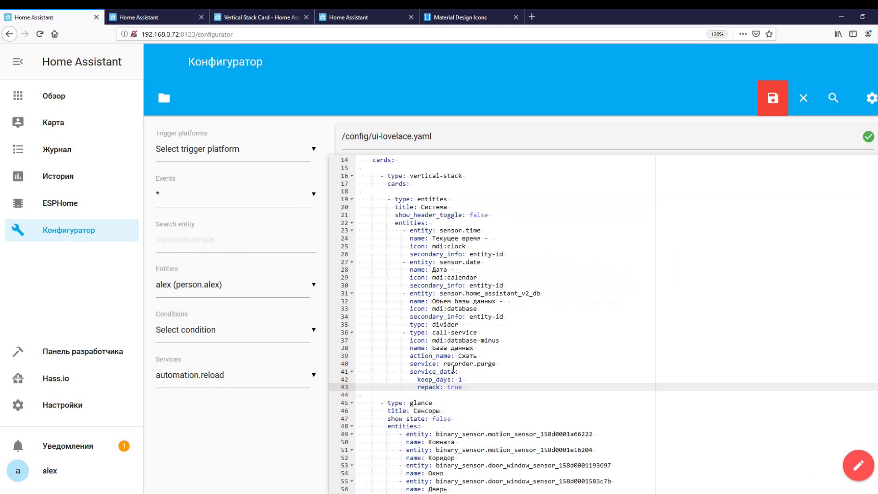
Move the Загрузка ОЗУ gauge card from the end of the file into the vertical stack below the Система card, and save the file.
scroll(454, 368, "down", 10)
left_click_drag(450, 415, 325, 357)
key("ctrl+x")
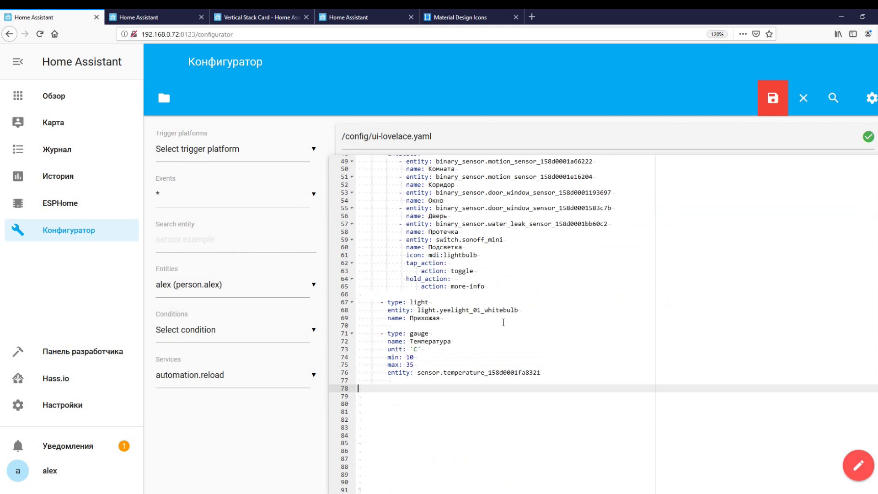
scroll(493, 320, "up", 8)
left_click(493, 315)
key("Return")
key("Return")
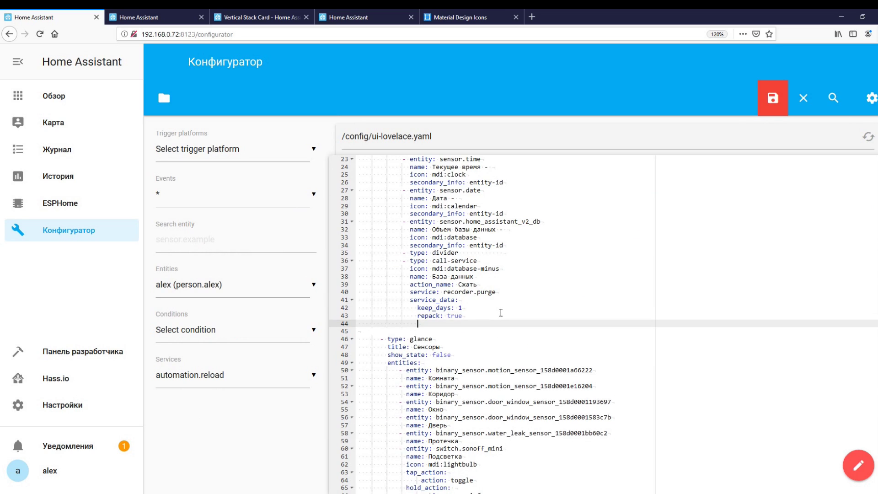
key("ctrl+v")
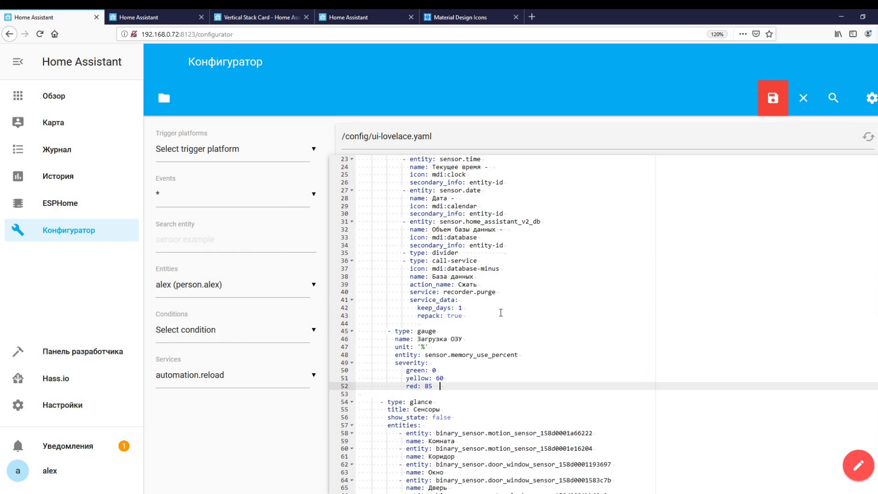
left_click(772, 96)
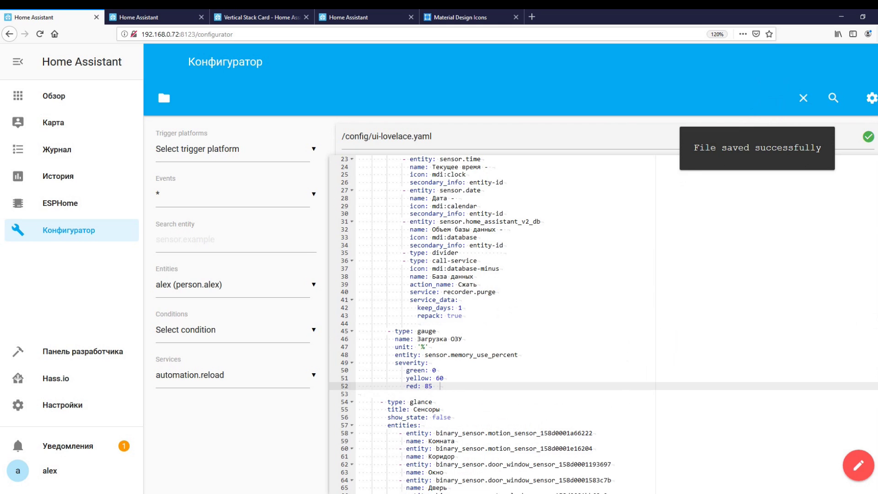
Insert a second vertical-stack card with a cards: list above the Сенсоры glance card, separated by a blank line from the gauge.
scroll(508, 175, "down", 6)
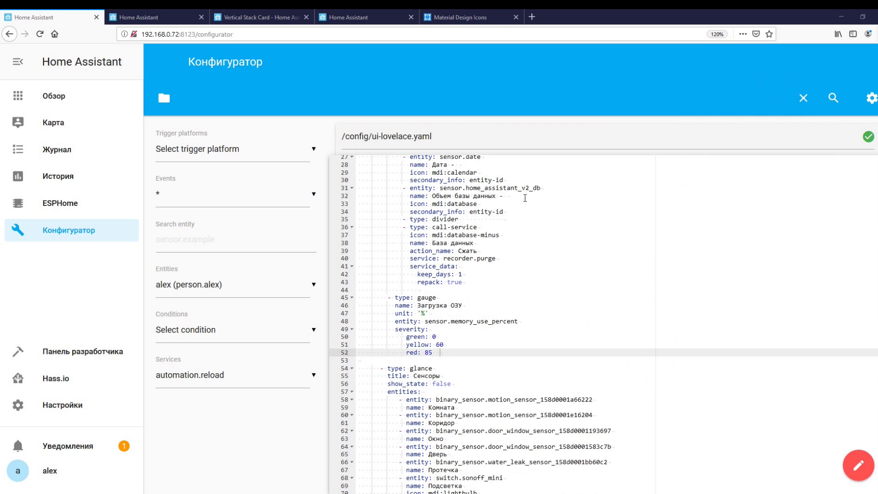
key("Down")
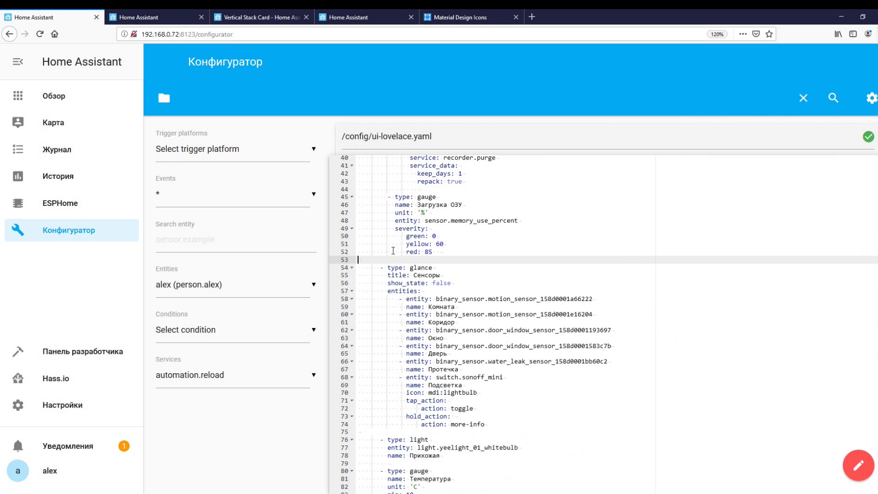
key("Return")
key("ctrl+v")
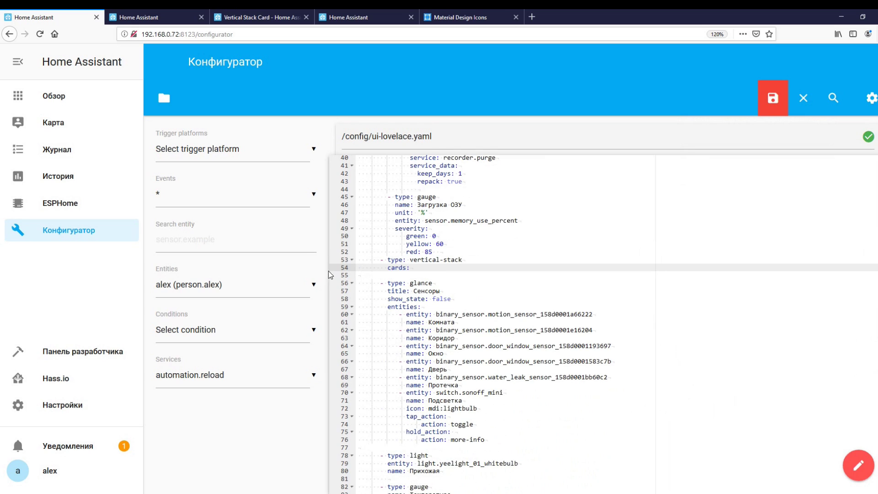
left_click(362, 261)
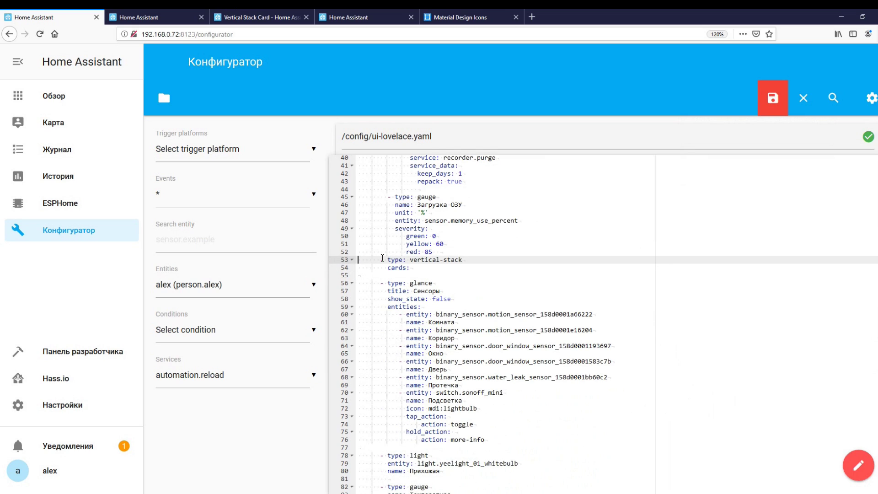
key("Return")
Remove the standalone Прихожая light card below the Сенсоры glance card and save the file.
scroll(527, 350, "down", 3)
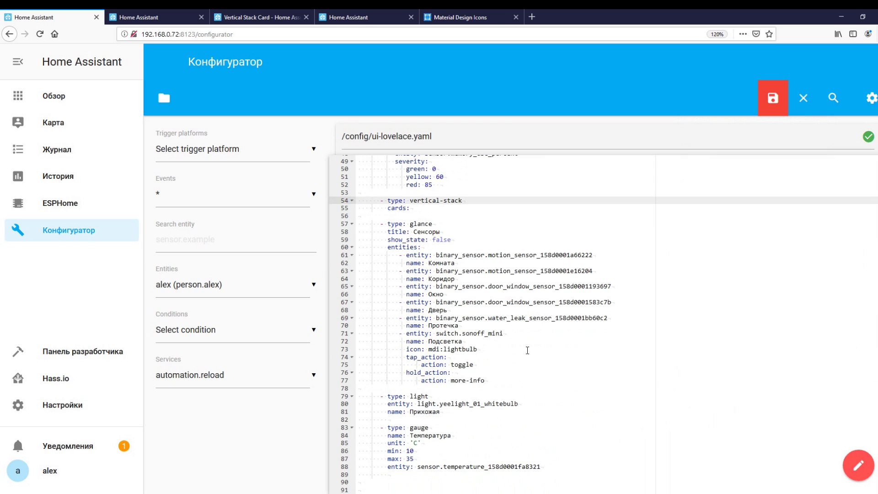
left_click_drag(447, 410, 350, 396)
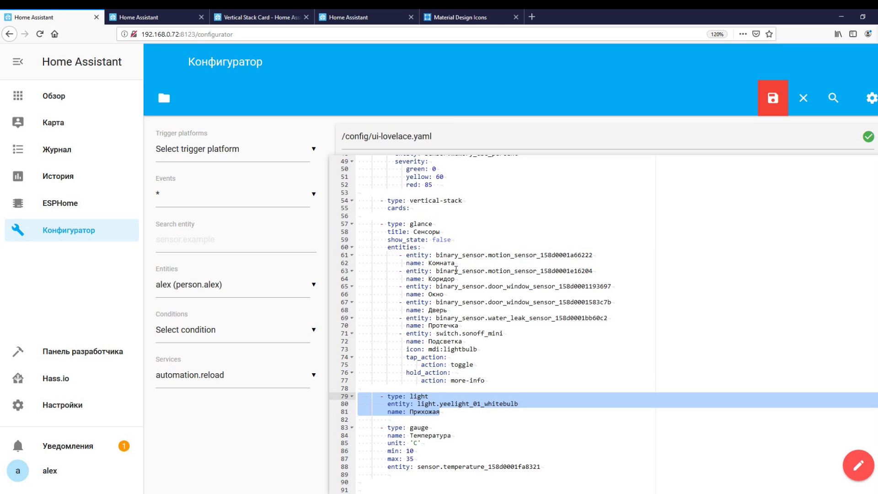
key("BackSpace")
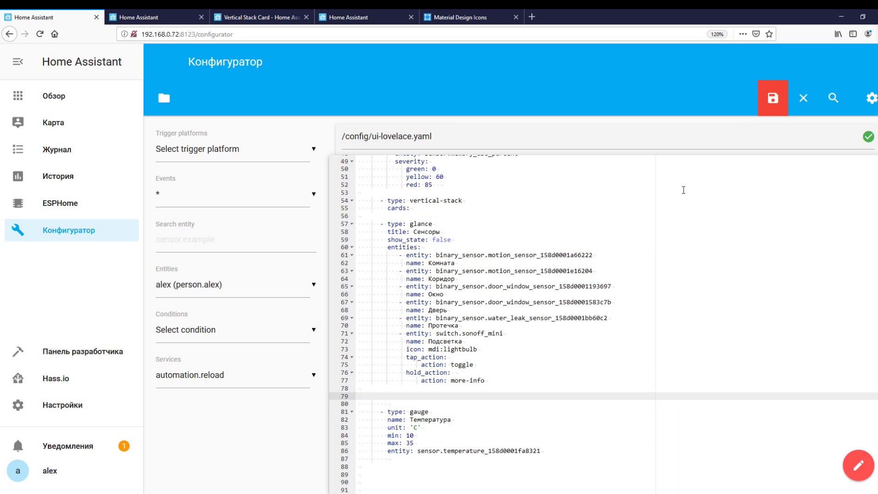
left_click(772, 99)
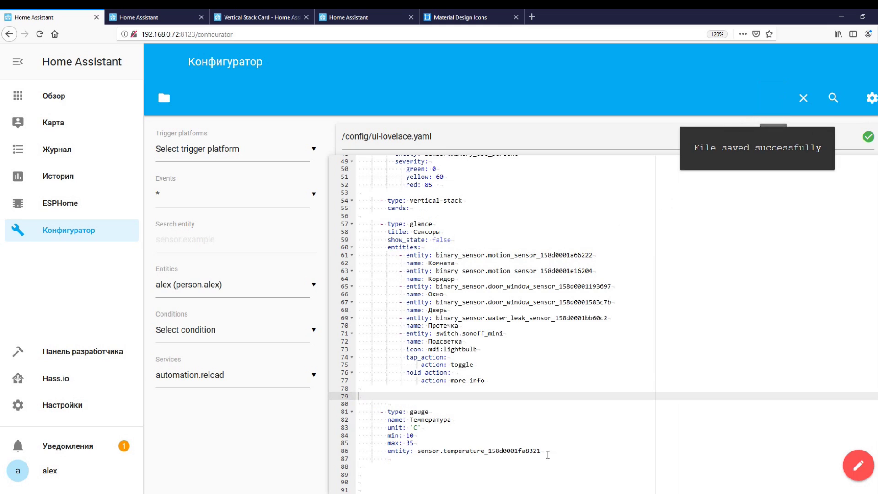
Add the Прихожая light card and a Выключатели entities card with the three plug switches inside the second vertical stack, and save the file.
left_click(526, 443)
scroll(397, 341, "up", 3)
left_click(365, 284)
key("Return")
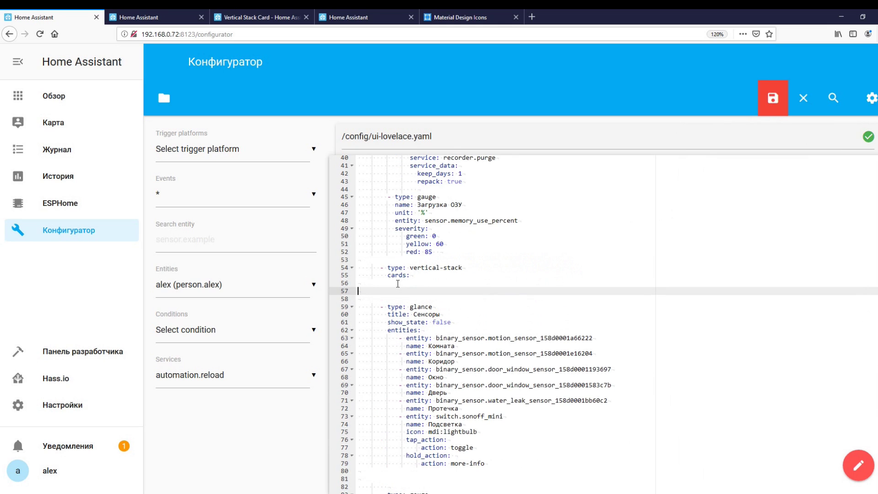
key("ctrl+v")
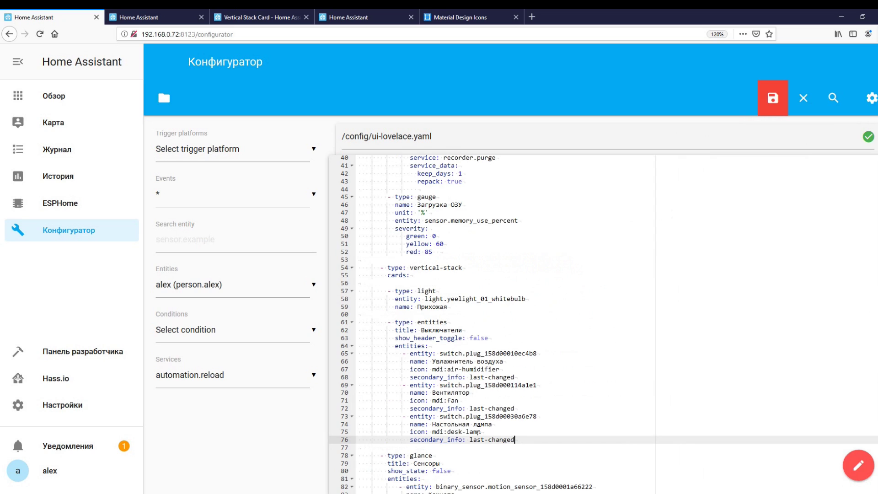
left_click(777, 106)
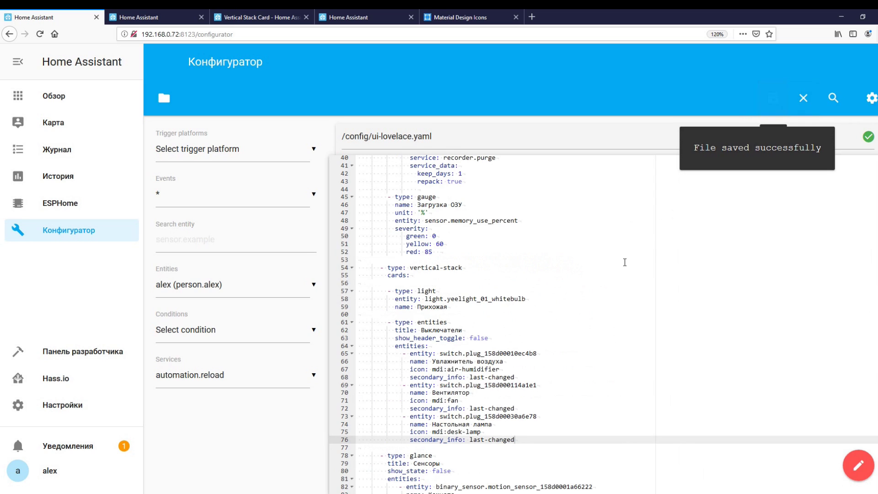
Replace the Сенсоры glance and Температура gauge cards with a third vertical-stack card containing the gauge first and the glance below it.
scroll(625, 262, "down", 5)
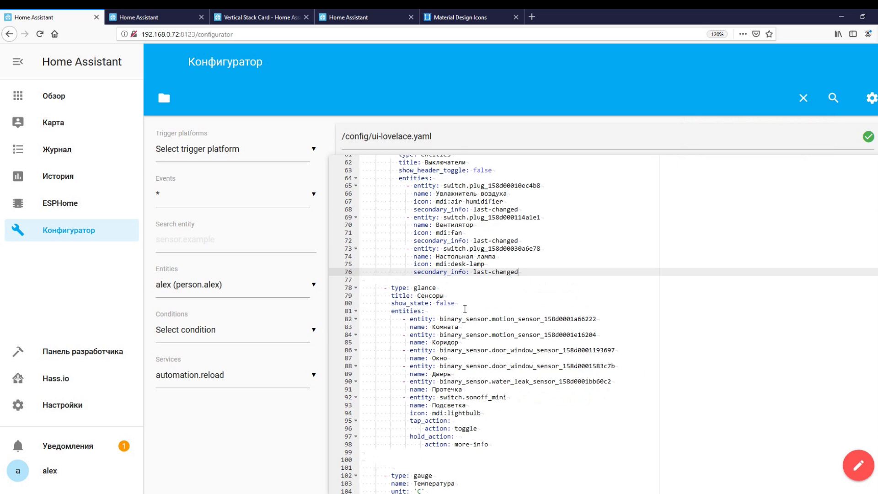
scroll(428, 328, "down", 2)
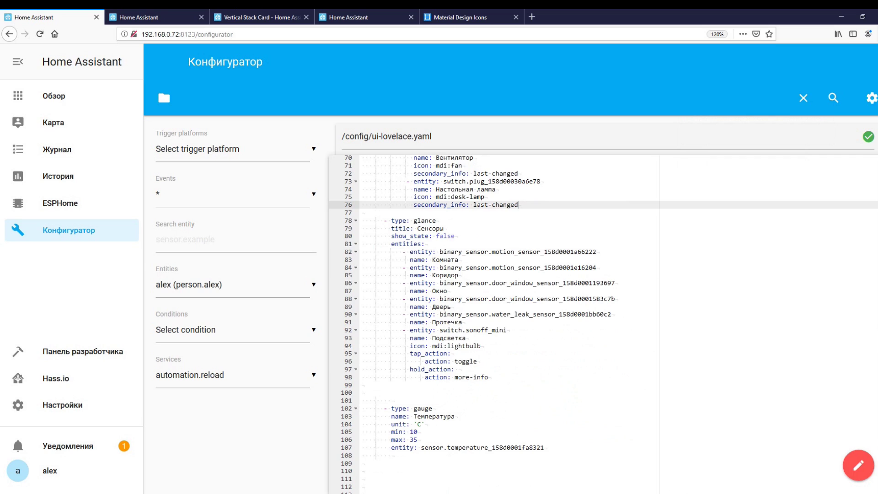
left_click_drag(559, 448, 230, 221)
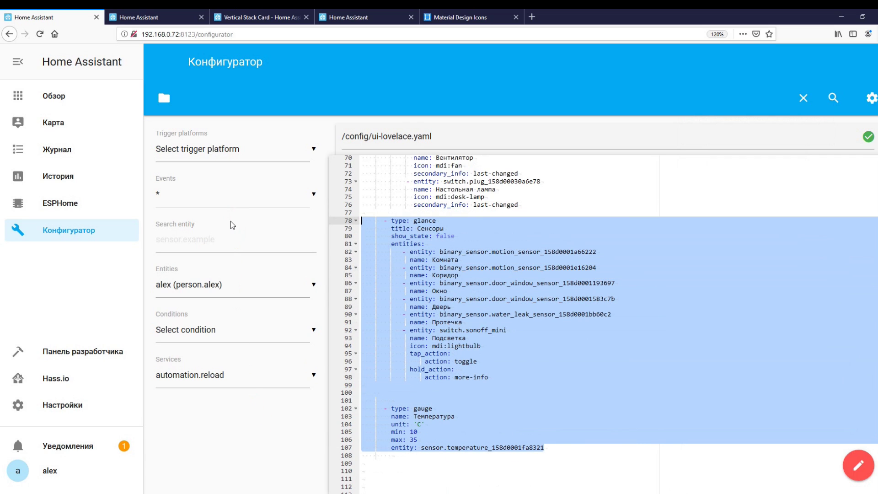
key("ctrl+v")
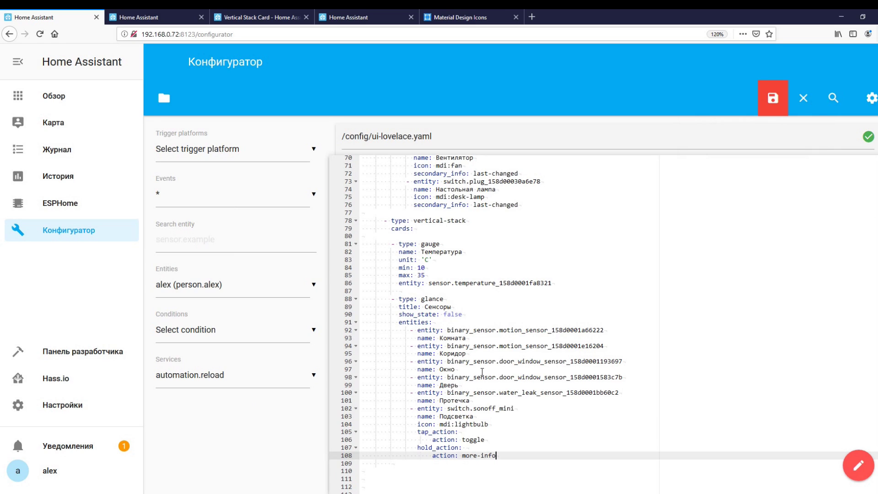
Save the file with the third vertical stack and reload the overview dashboard.
left_click(773, 100)
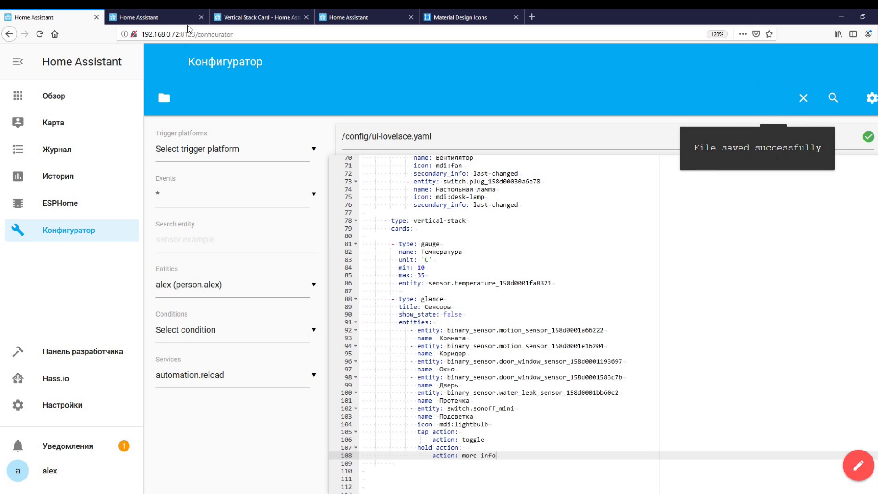
left_click(190, 18)
left_click(40, 34)
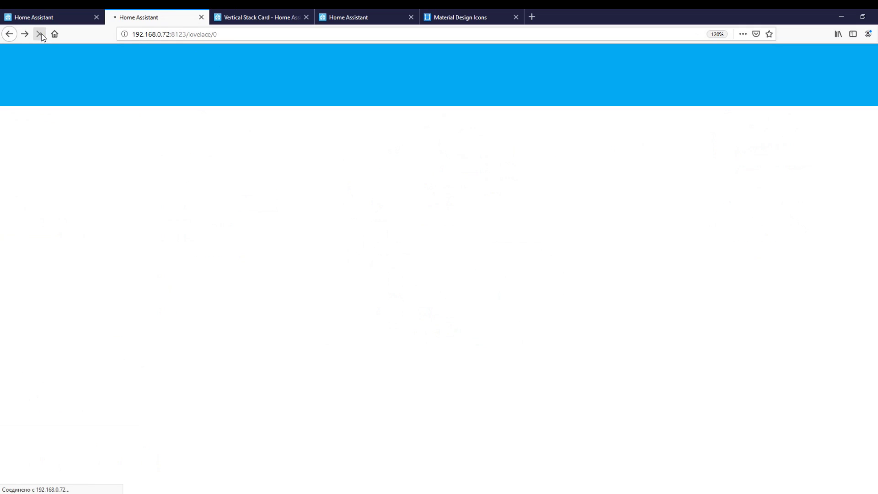
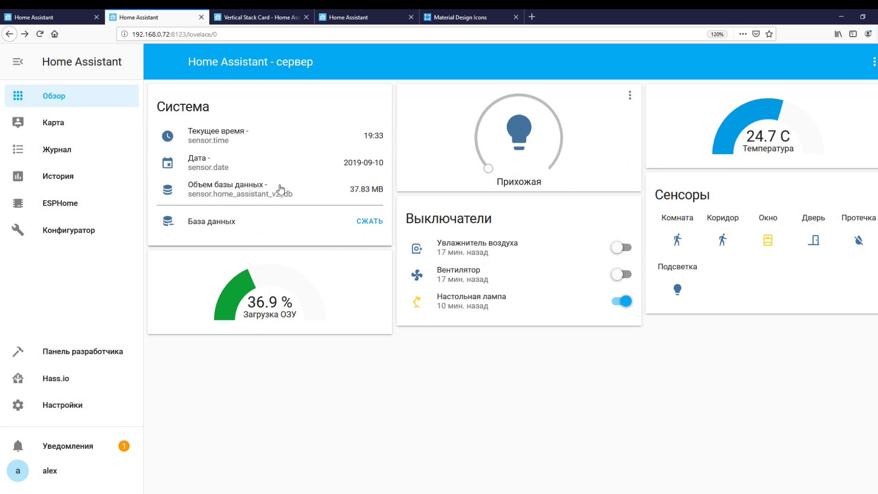
Read the Horizontal Stack Card documentation page with its configuration variables and example, and return to ui-lovelace.yaml in the configurator.
left_click(268, 17)
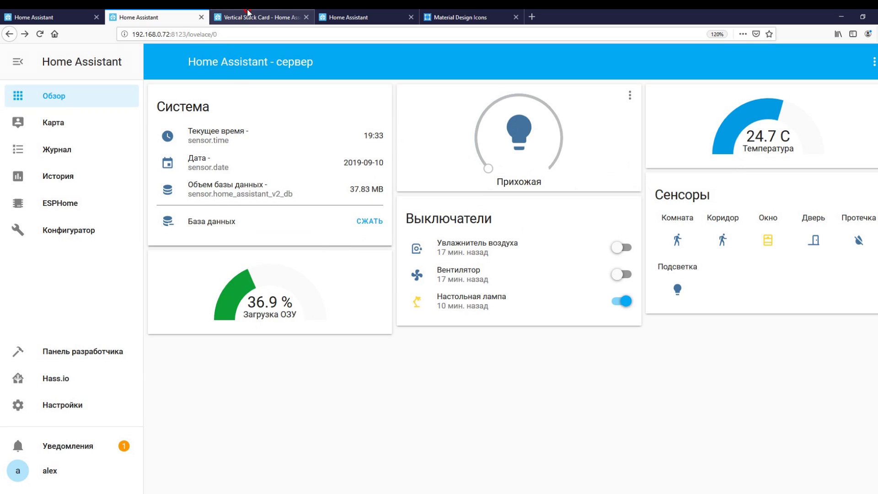
scroll(608, 356, "down", 3)
left_click(576, 332)
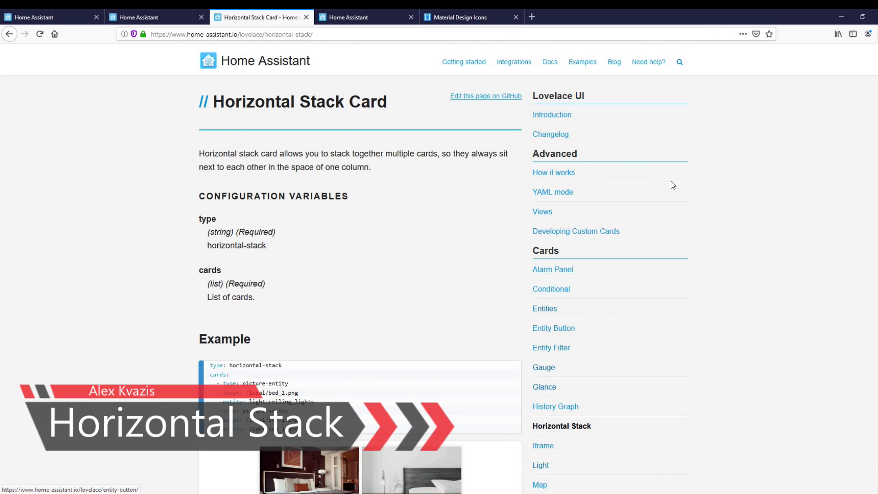
scroll(485, 222, "down", 1)
scroll(397, 240, "up", 1)
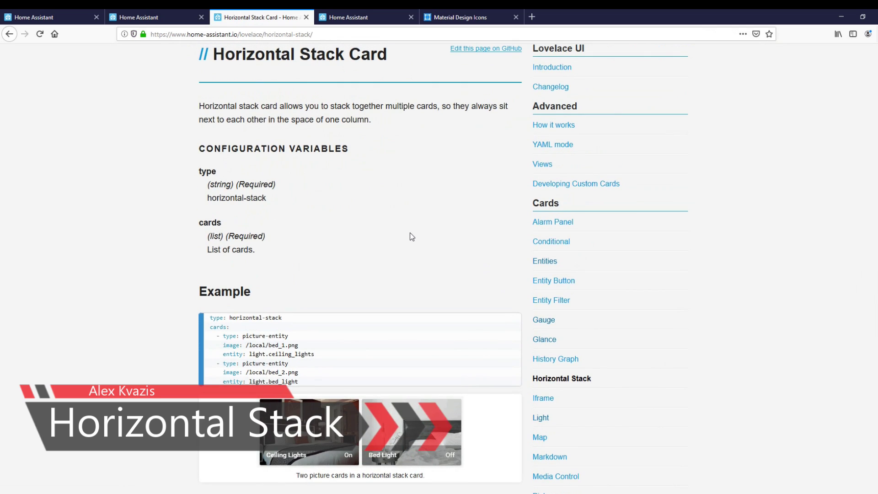
left_click(51, 17)
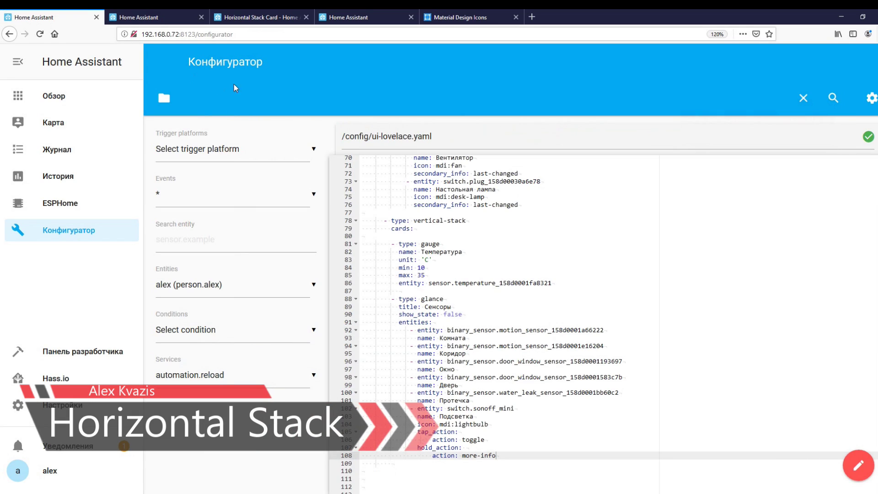
Wrap the Загрузка ОЗУ gauge in a horizontal-stack card inside the first vertical stack of ui-lovelace.yaml.
left_click(151, 17)
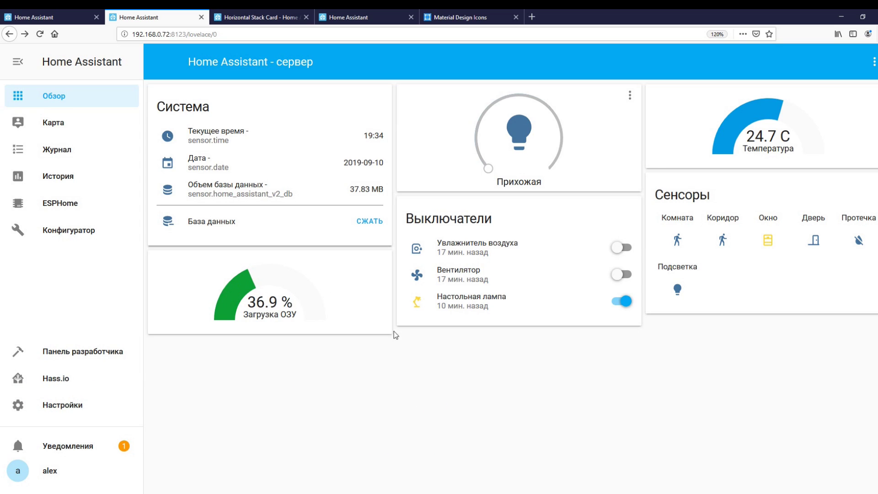
left_click(58, 15)
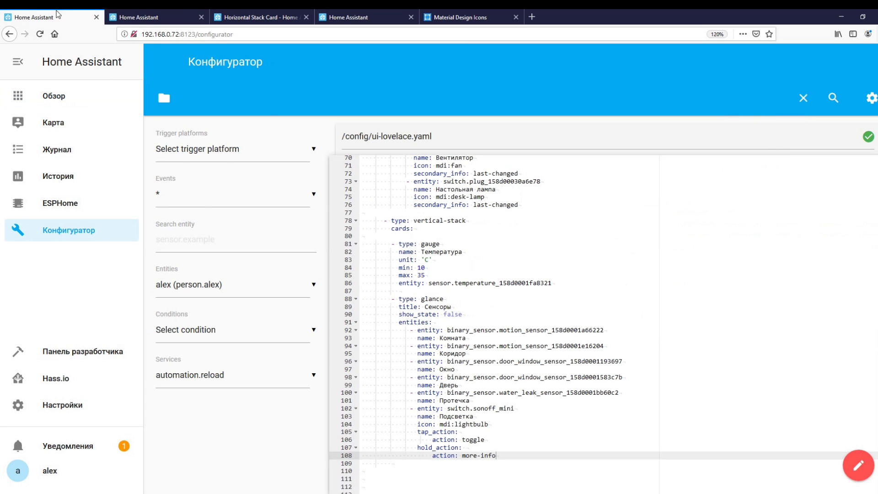
scroll(452, 230, "up", 12)
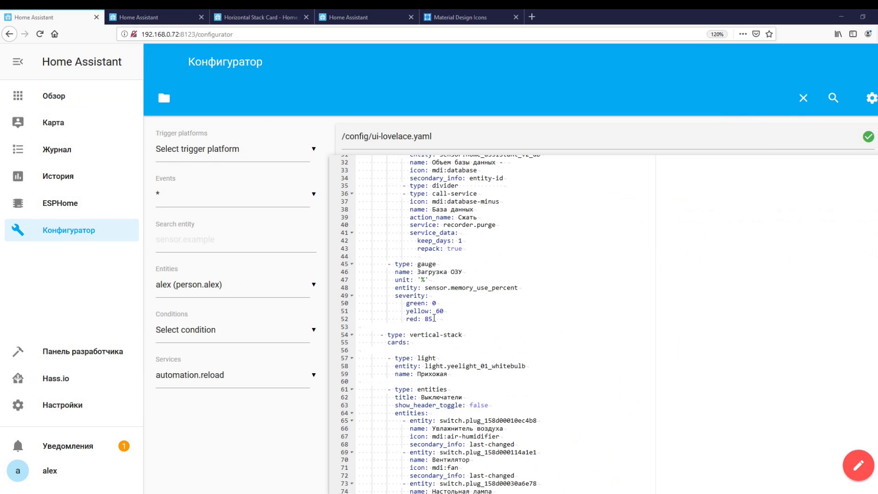
left_click_drag(444, 319, 320, 266)
type("- type: horizontal-stack           cards:            - type: gauge             name: Загрузка ОЗУ             unit: '%'             entity: sensor.memory_use_percent             severity:               green: 0               yellow: 60               red: 85")
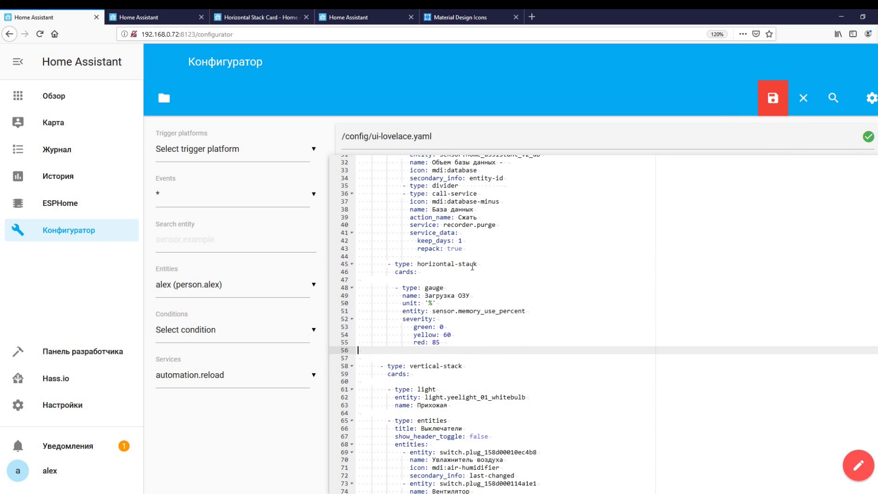
Save the file with the Загрузка ОЗУ gauge in its horizontal stack and reload the overview dashboard.
scroll(457, 279, "up", 1)
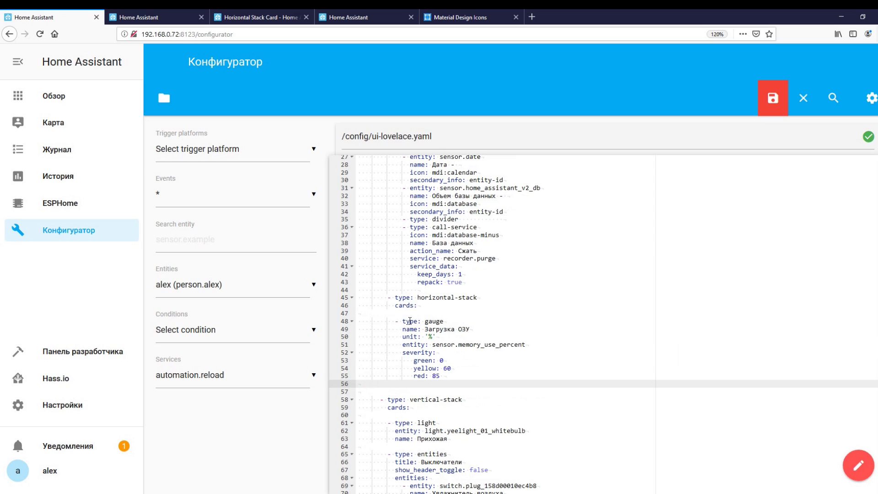
left_click(773, 98)
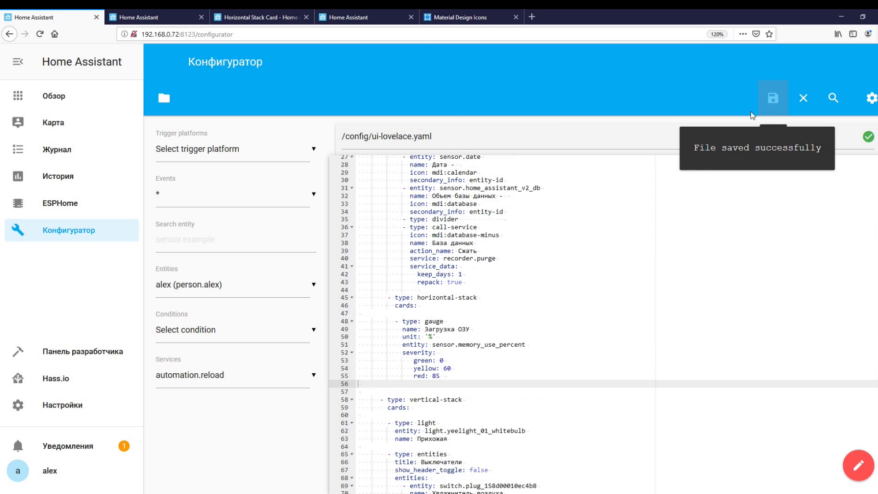
left_click(168, 14)
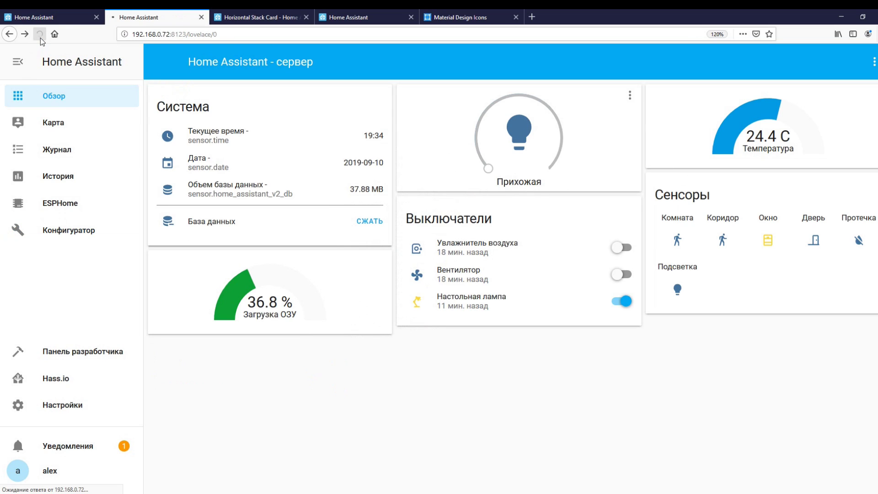
left_click(40, 38)
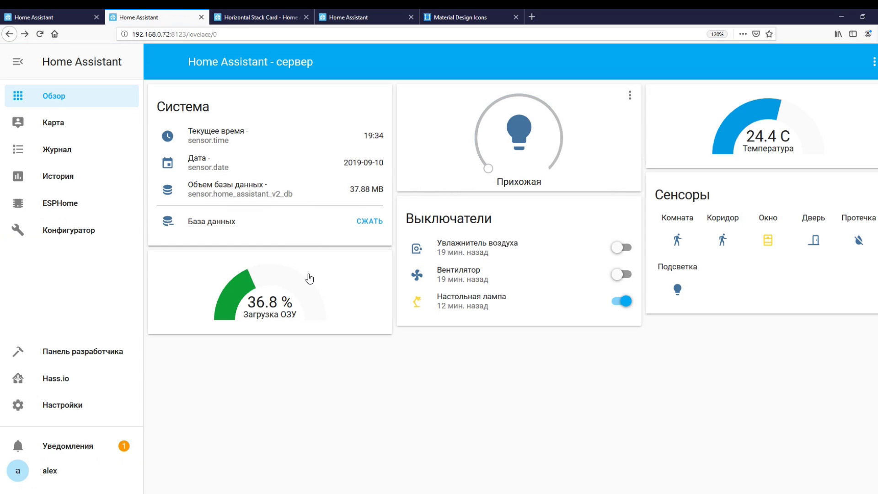
Add a Загрузка CPU gauge before Загрузка ОЗУ in the horizontal stack, with unit '%', entity sensor.processor_use and severity green 0, yellow 60, red 85.
left_click(36, 14)
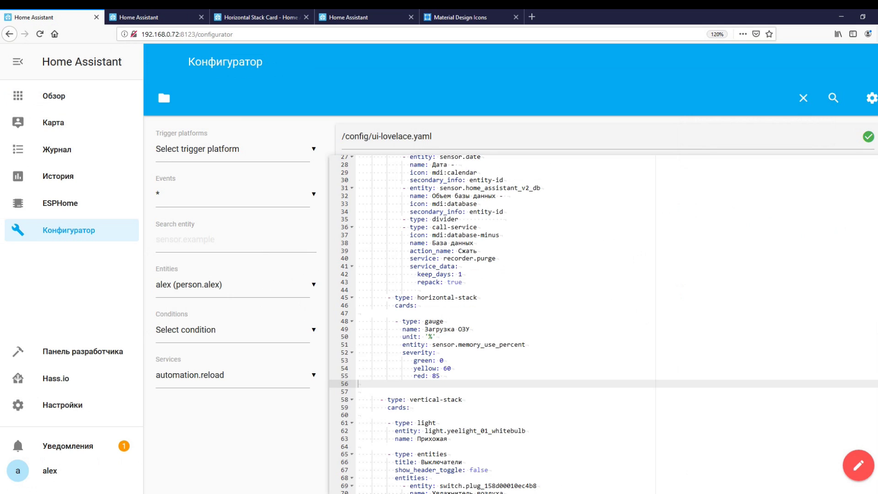
left_click(361, 314)
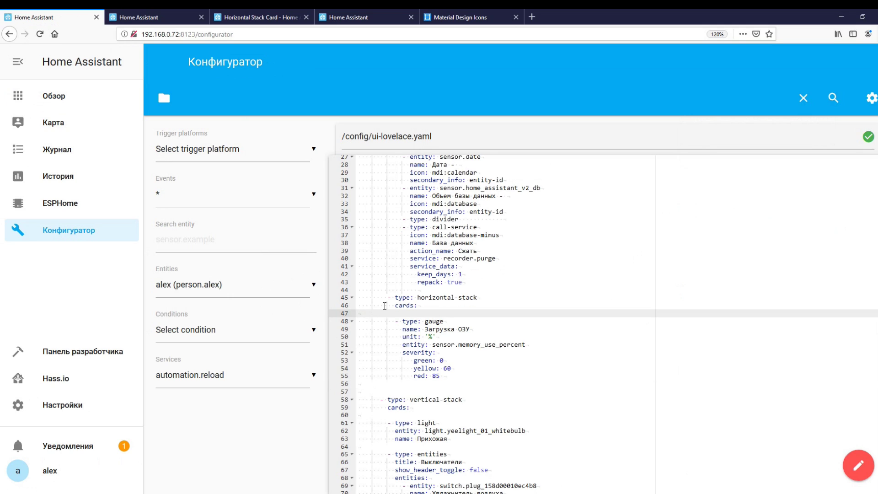
key("Return")
key("Return")
key("Up")
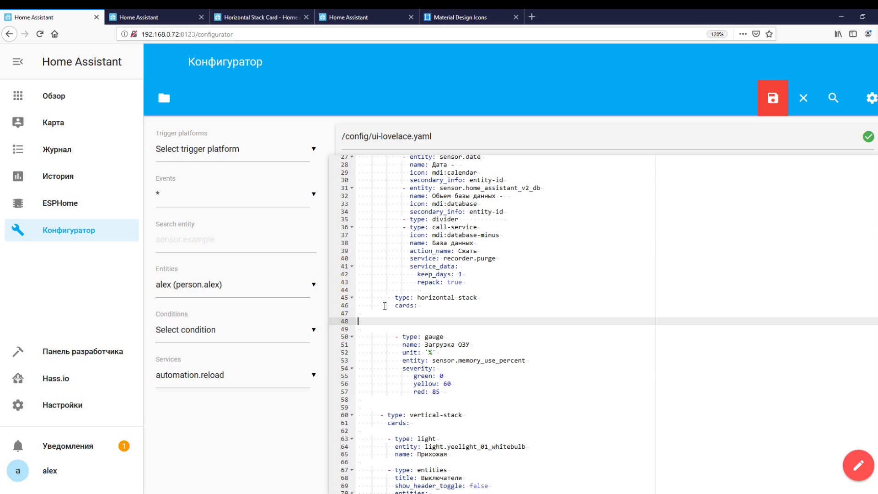
type("- type: gauge   name: Загрузка CPU   unit: '%'   entity: sensor.processor_use   severity:     green: 0     yellow: 60     red: 85")
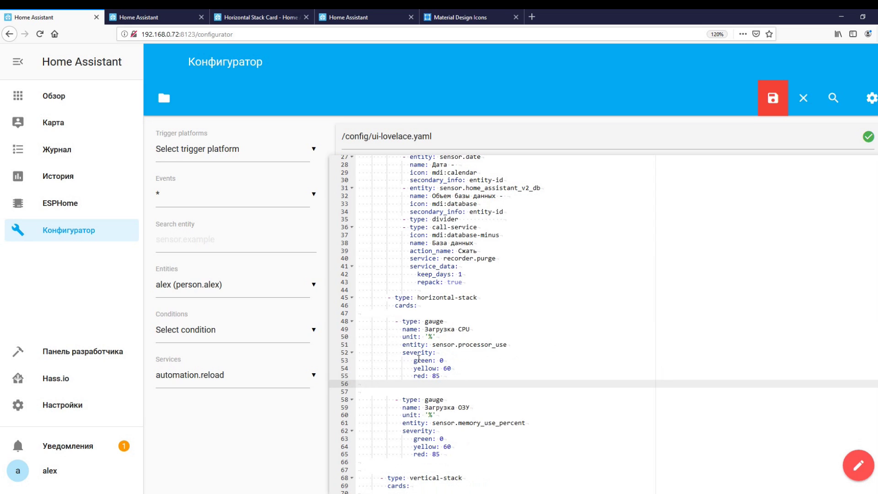
key("Delete")
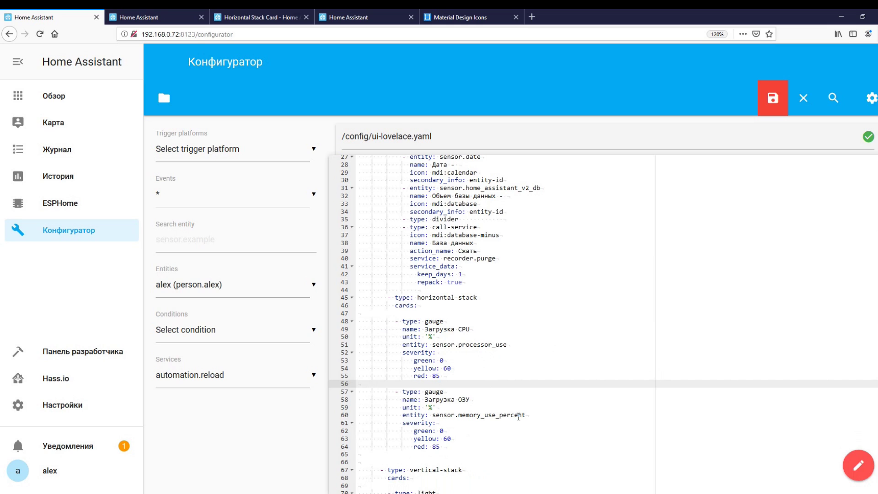
Save the file with the added Загрузка CPU gauge and reload the overview dashboard.
key("ctrl+s")
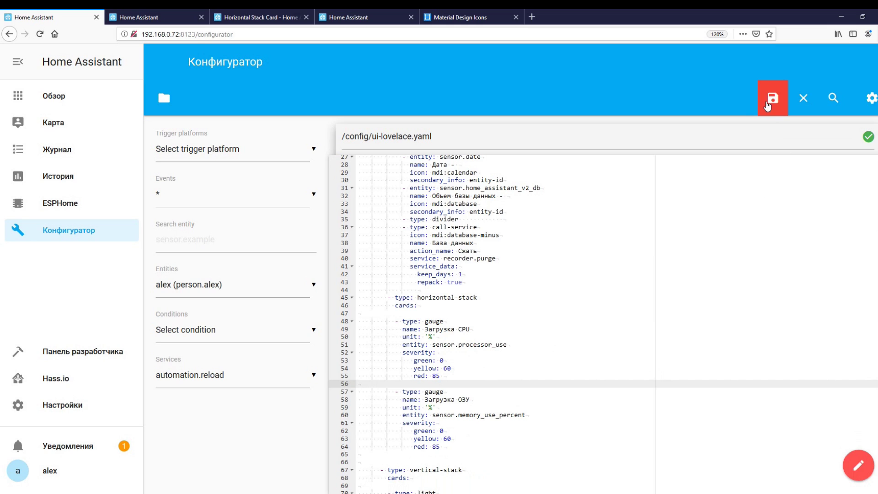
left_click(128, 13)
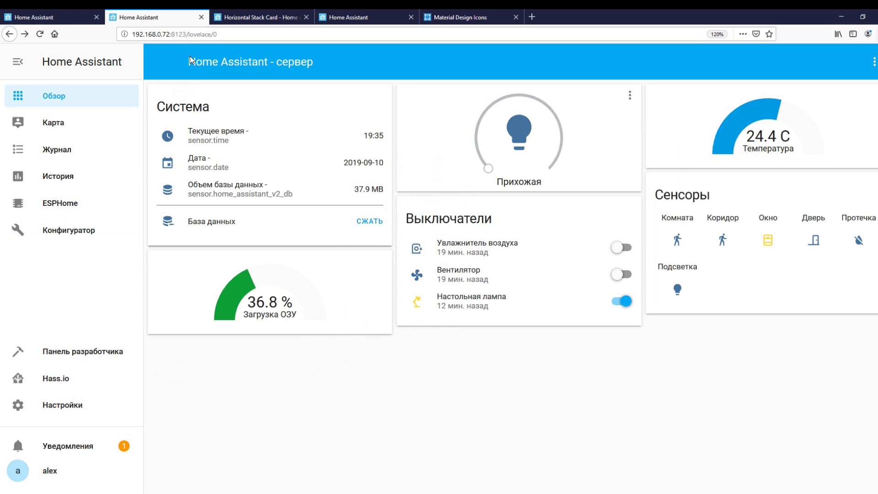
left_click(41, 35)
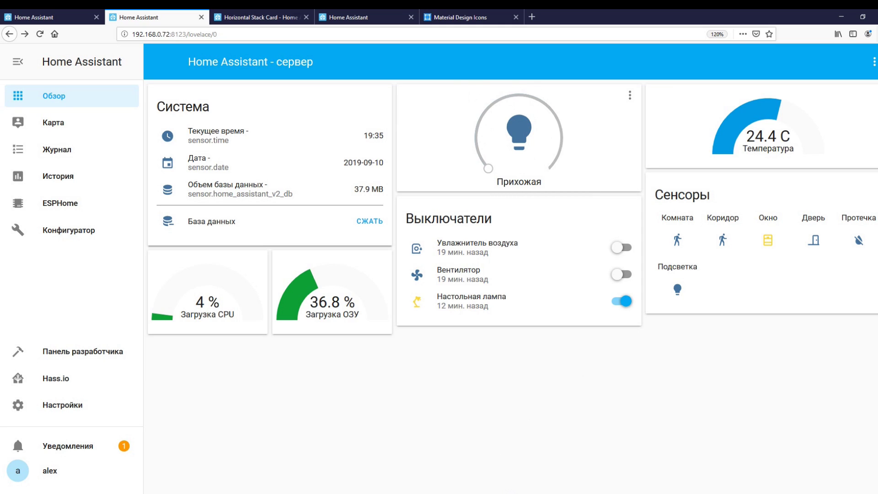
Wrap the Прихожая light in a horizontal-stack card and add a second light card named Гостиная for light.yeelight_05_rgbtvbulb.
key("ctrl+shift+Tab")
scroll(454, 317, "down", 5)
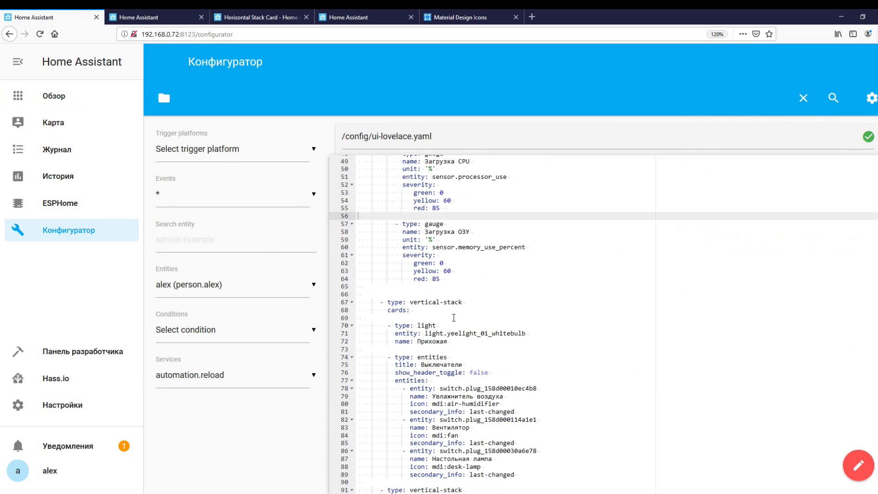
left_click_drag(452, 342, 324, 328)
type("- type: horizontal-stack           cards:            - type: light             entity: light.yeelight_01_whitebulb             name: Прихожая           - type: light             entity: light.yeelight_05_rgbtvbulb             name: Гостиная")
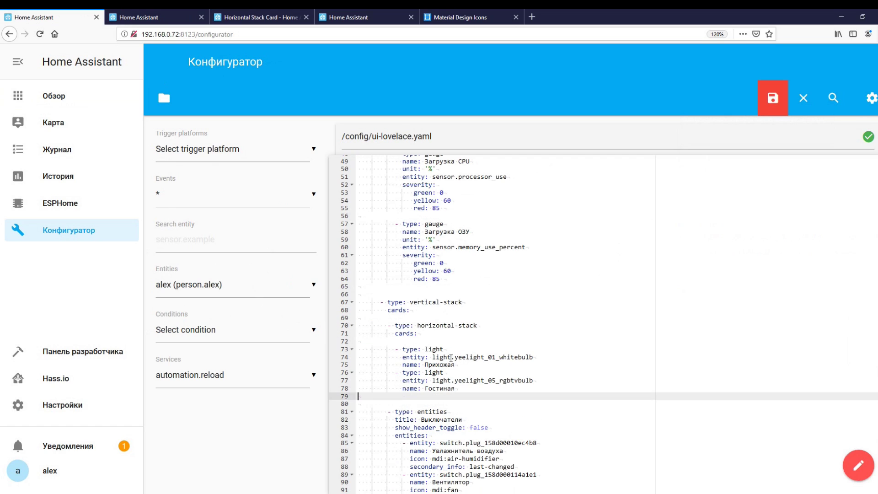
Save the file with the two stacked light cards and reload the overview dashboard.
key("ctrl+s")
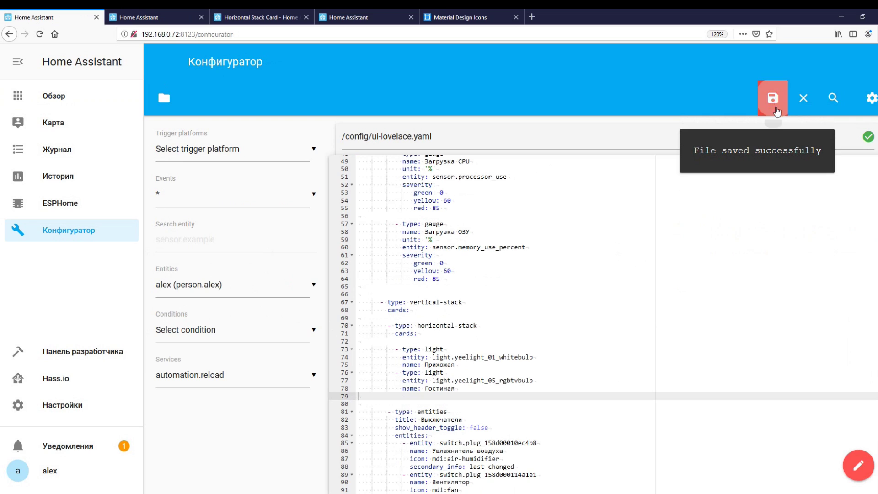
left_click(169, 13)
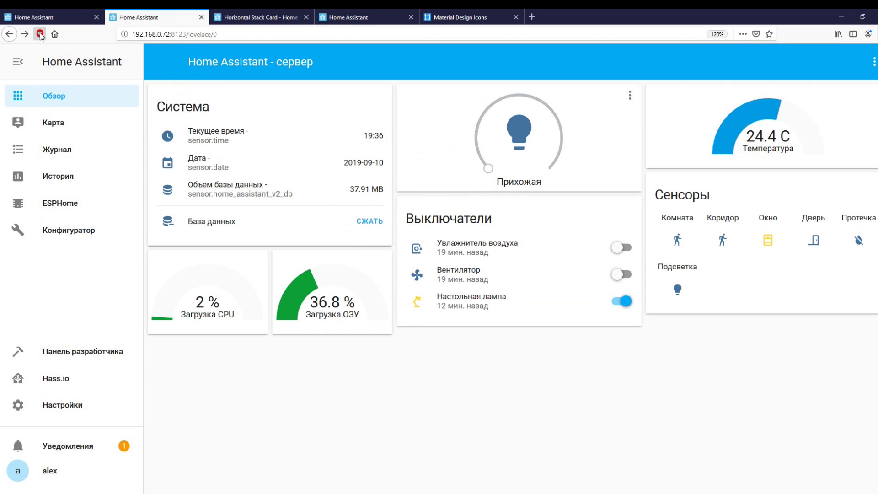
left_click(40, 34)
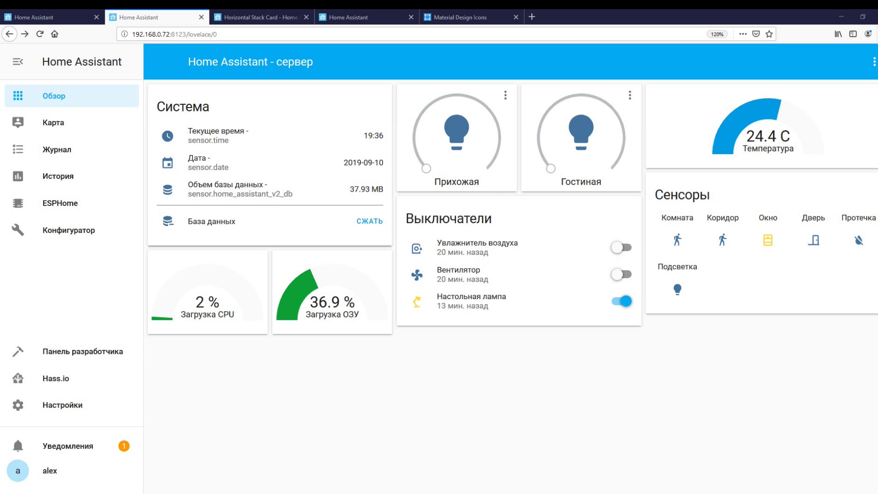
Wrap the Температура gauge in a horizontal-stack card and add a Влажность gauge with unit '%', min 20, max 80 and entity sensor.humidity_158d0001fa8321.
left_click(29, 12)
scroll(472, 351, "down", 5)
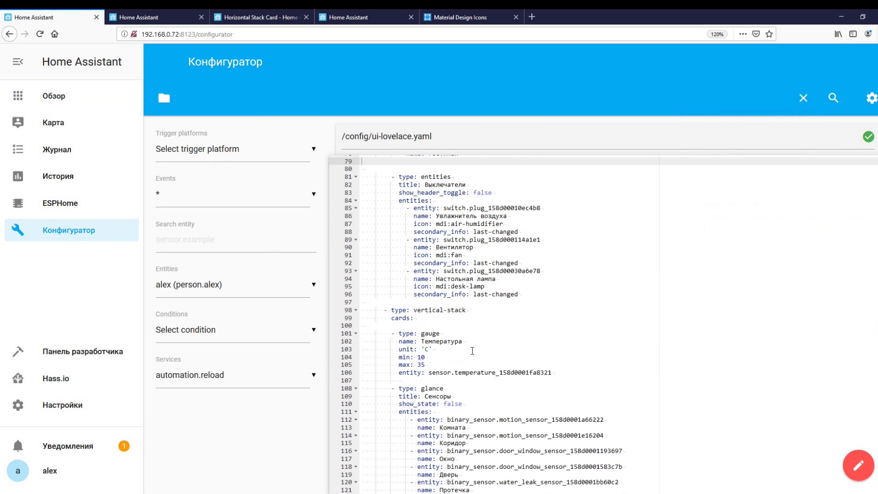
left_click_drag(561, 372, 289, 334)
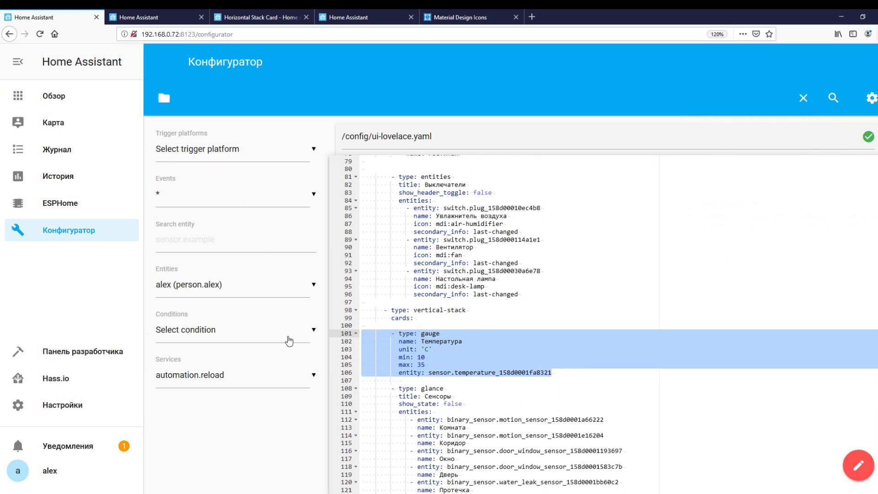
type("- type: horizontal-stack           cards:           - type: gauge             name: Температура             unit: 'C'             min: 10             max: 35             entity: sensor.temperature_158d0001fa8321            - type: gauge             name: Влажность             unit: '%'             min: 20             max: 80             entity: sensor.humidity_158d0001fa8321")
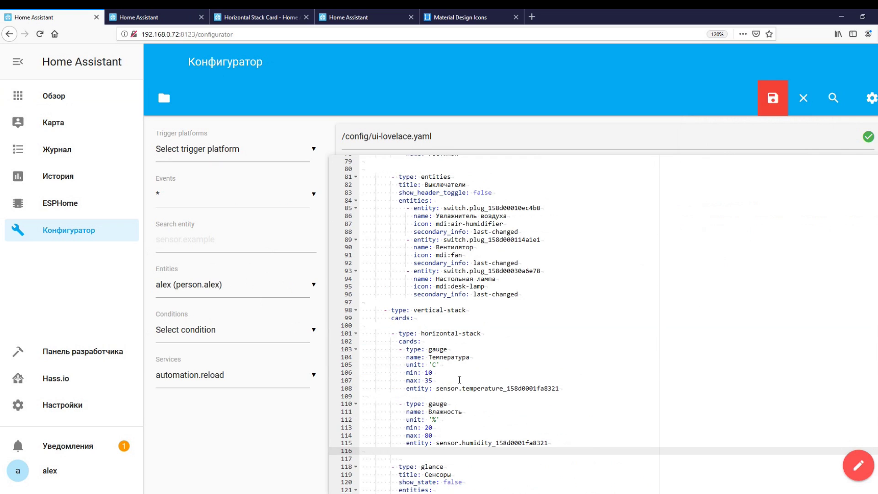
Save the file with the Температура and Влажность gauges stacked horizontally and reload the overview dashboard.
left_click(772, 95)
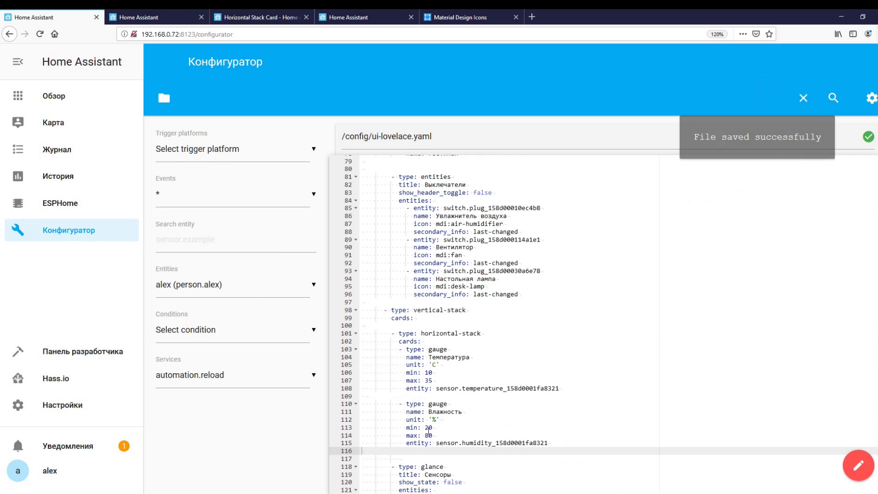
left_click(139, 17)
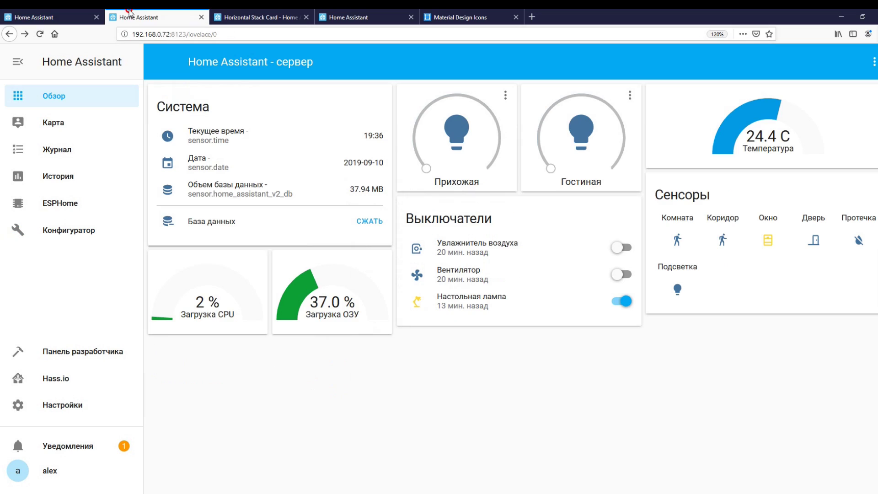
left_click(40, 34)
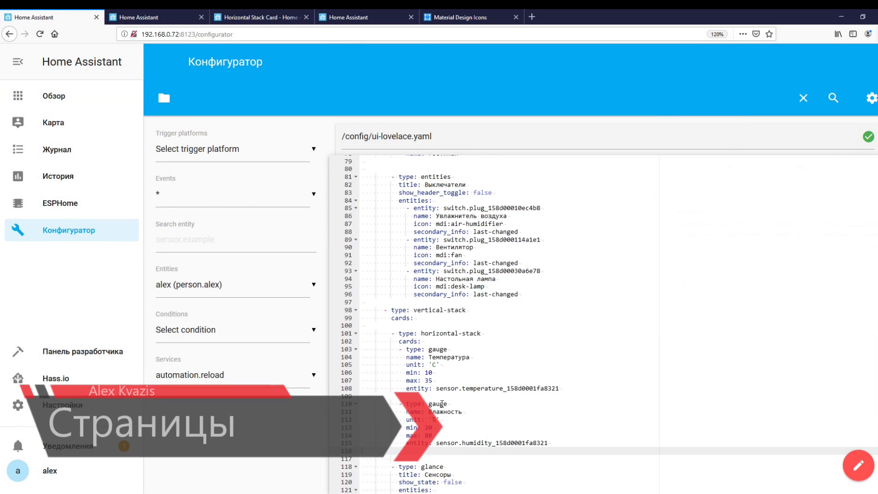
Add a second view after the Сенсоры glance card with title Панель управления, id control and icon mdi:keyboard, comparing it with the Главная view header.
scroll(506, 462, "down", 10)
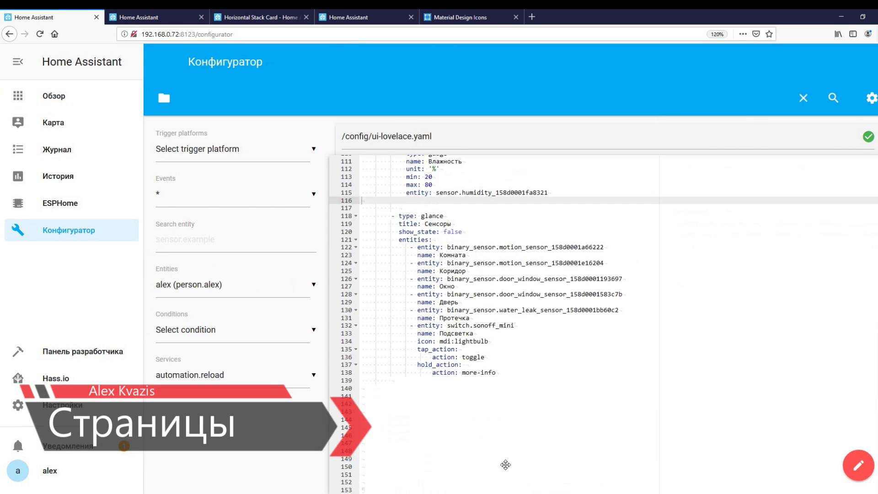
left_click(380, 381)
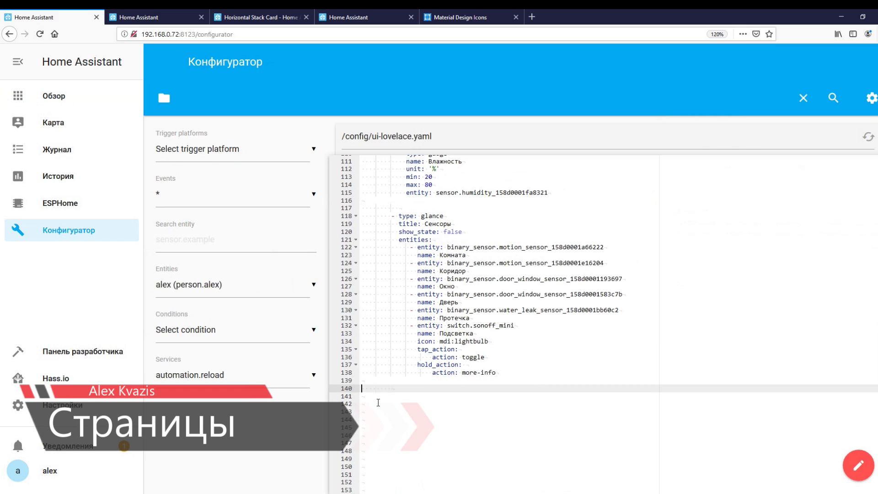
key("Return")
type("title: Панель управления id: control")
scroll(398, 340, "up", 10)
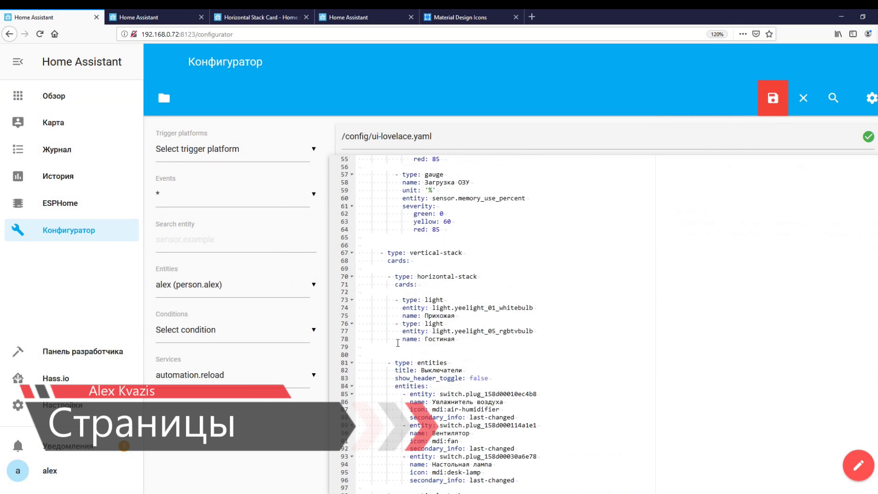
scroll(397, 339, "up", 4)
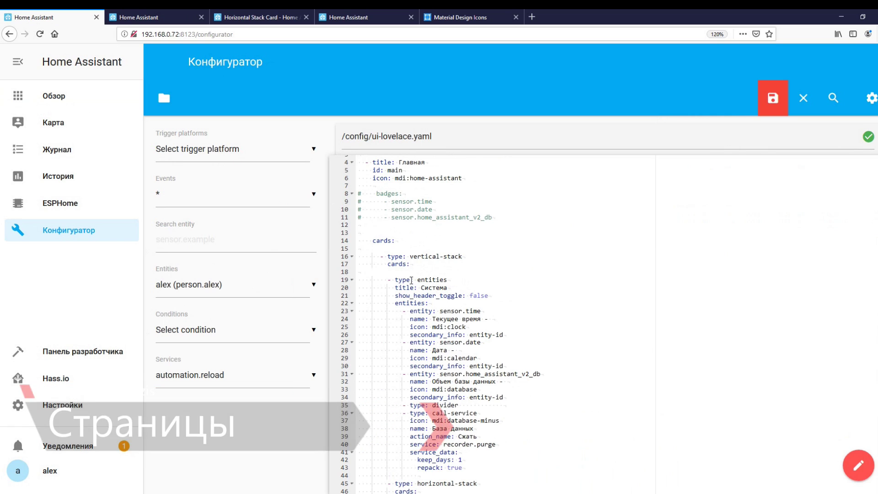
scroll(385, 256, "up", 1)
left_click(385, 182)
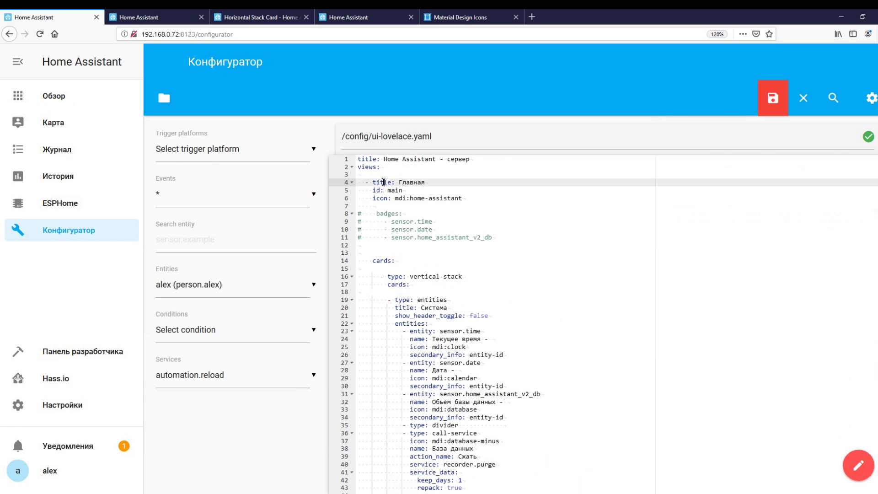
scroll(365, 182, "down", 20)
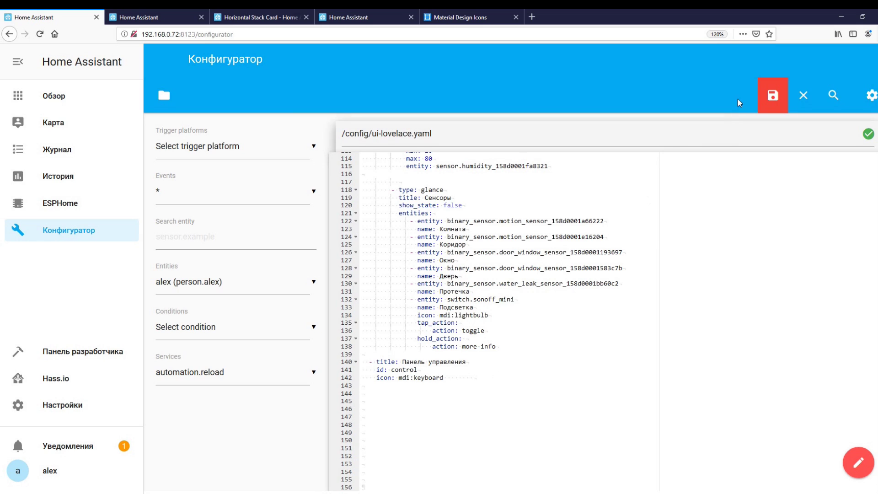
Save the file with the Панель управления view and reload the overview dashboard.
left_click(773, 95)
left_click(173, 13)
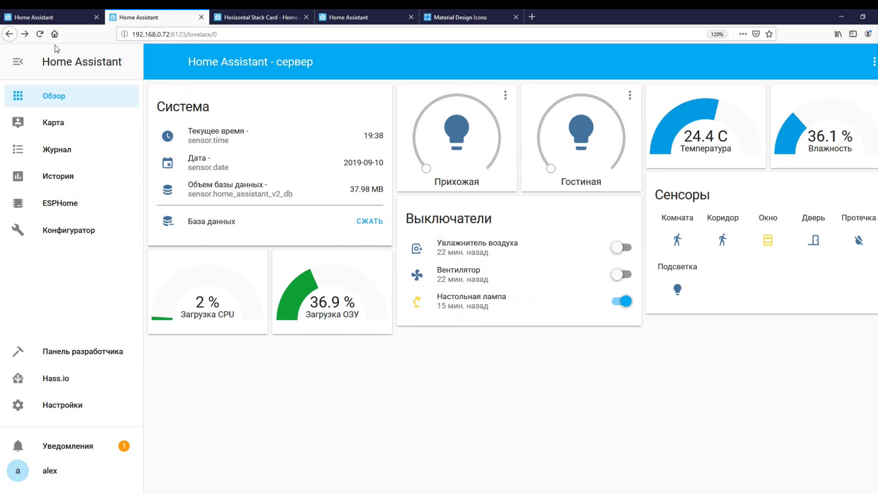
left_click(40, 35)
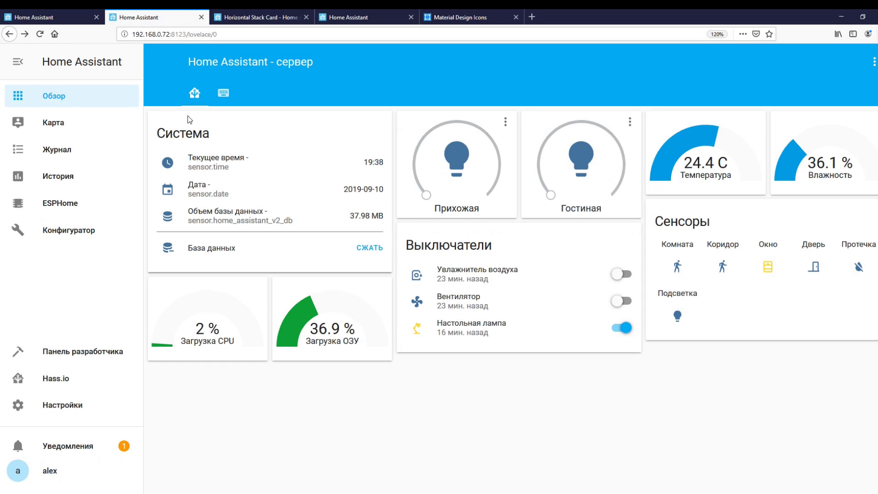
Switch between the Панель управления and Главная views of the dashboard to compare them.
left_click(222, 93)
left_click(198, 95)
key("Right")
left_click(196, 97)
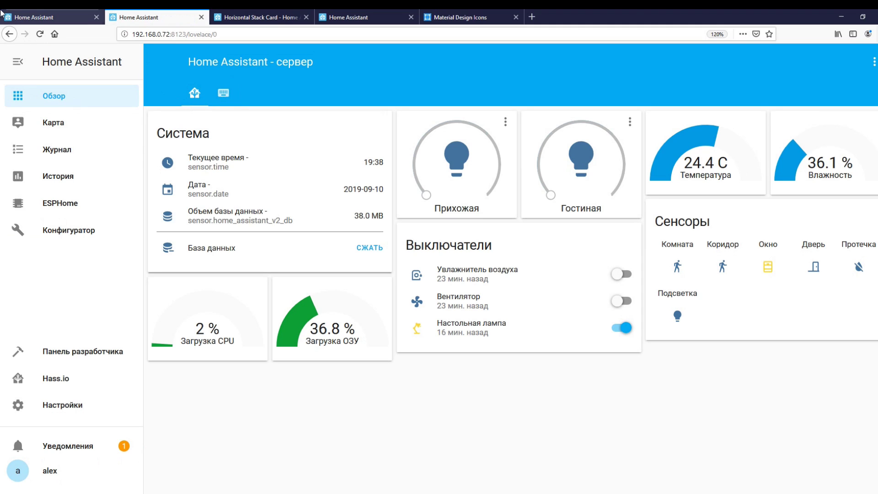
Add a cards list containing a vertical-stack with its own cards list to the Панель управления view in ui-lovelace.yaml.
left_click(46, 13)
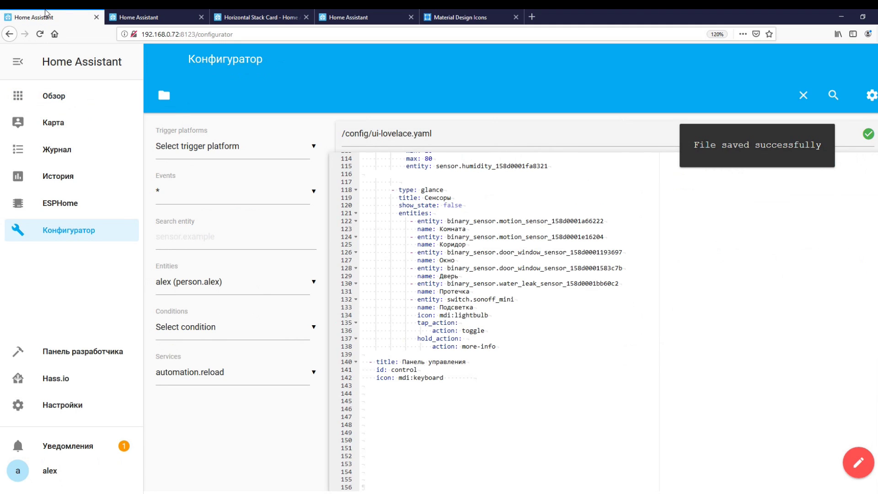
left_click(459, 377)
key("Return")
key("Return")
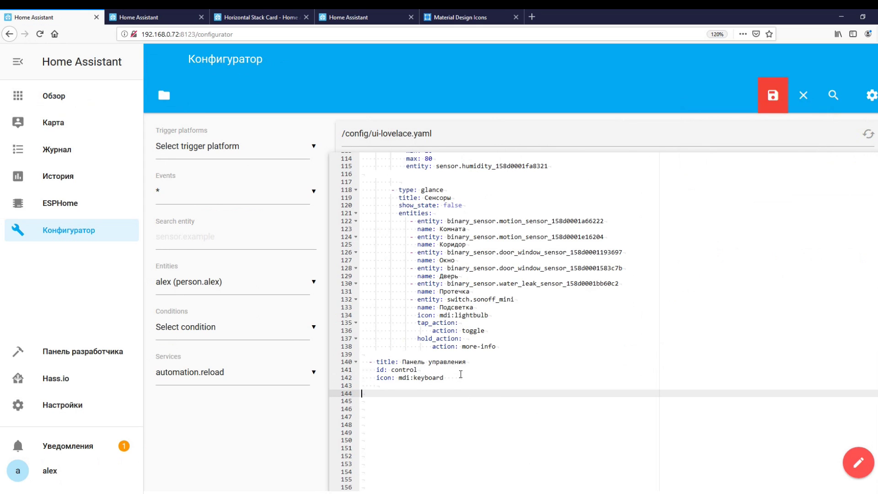
type("cards:    - type: vertical-stack     cards:")
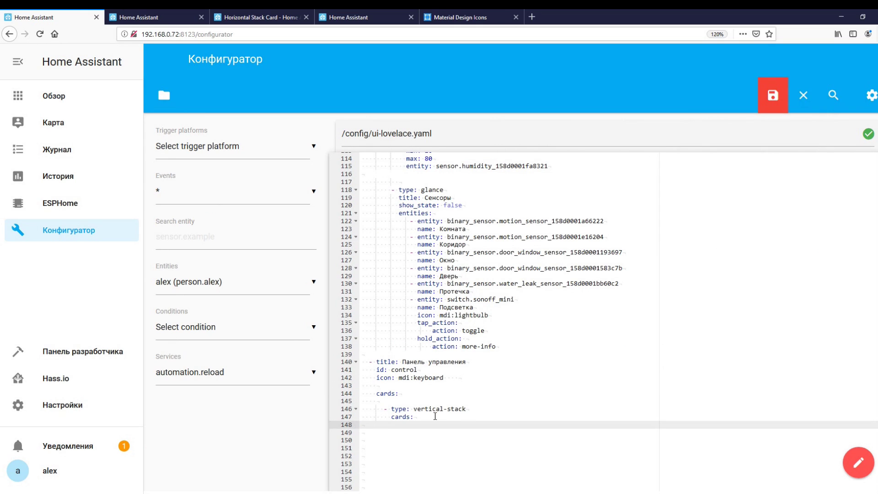
Open the Entity Button card page in the Lovelace documentation.
left_click(455, 17)
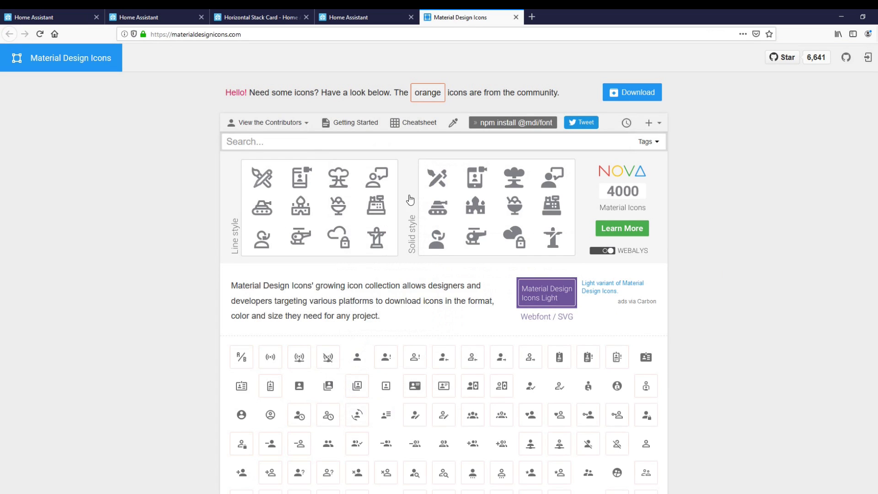
left_click(236, 14)
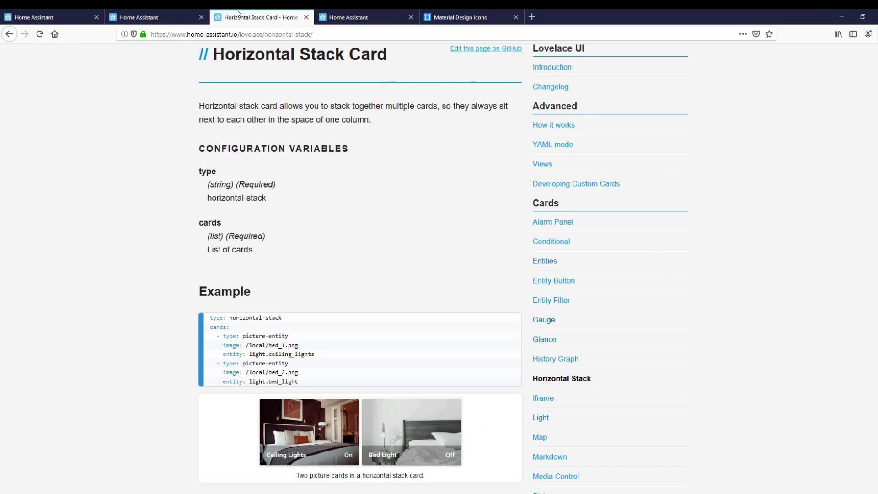
left_click(557, 281)
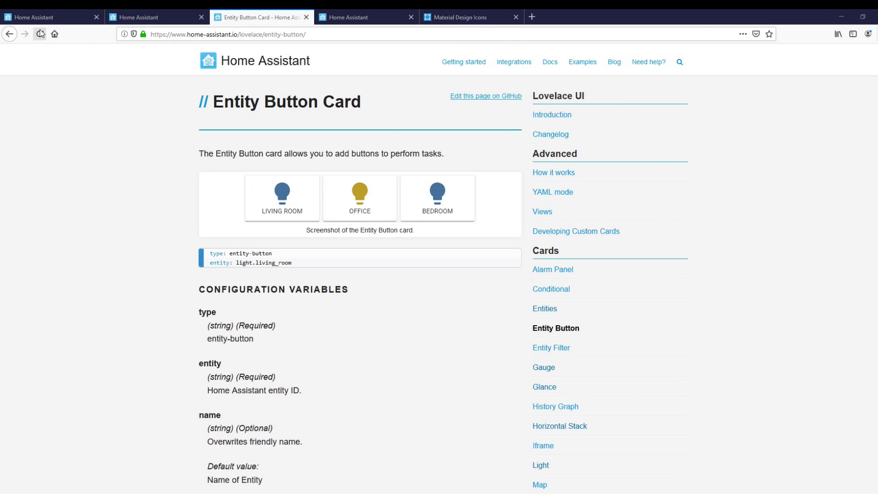
Add an entity-button card to the vertical-stack with entity switch.plug_158d000114a1e1, name Вентилятор and icon mdi:fan.
left_click(59, 17)
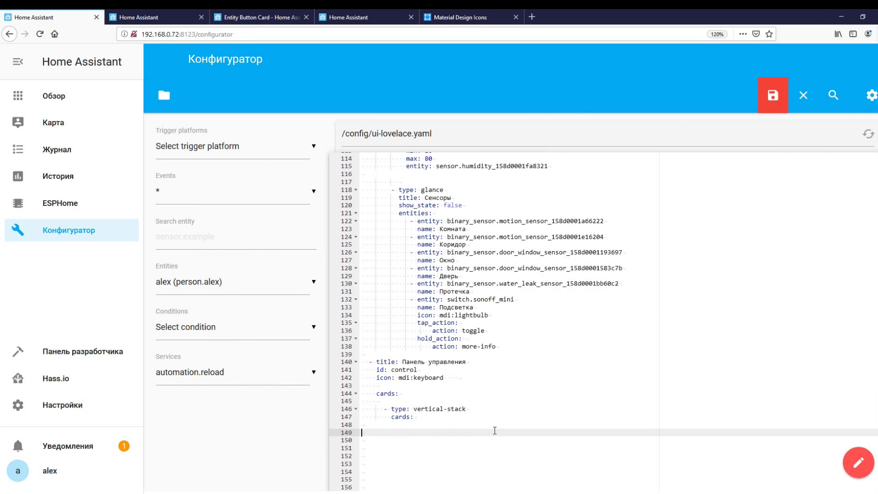
type("- type: entity-button entity: switch.plug_158d000114a1e1 name: Вентилятор icon: mdi:fan")
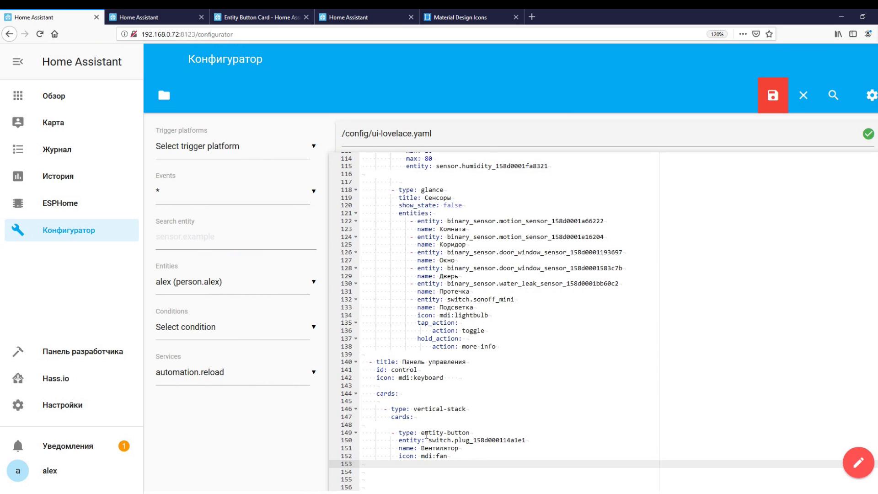
left_click_drag(429, 440, 526, 441)
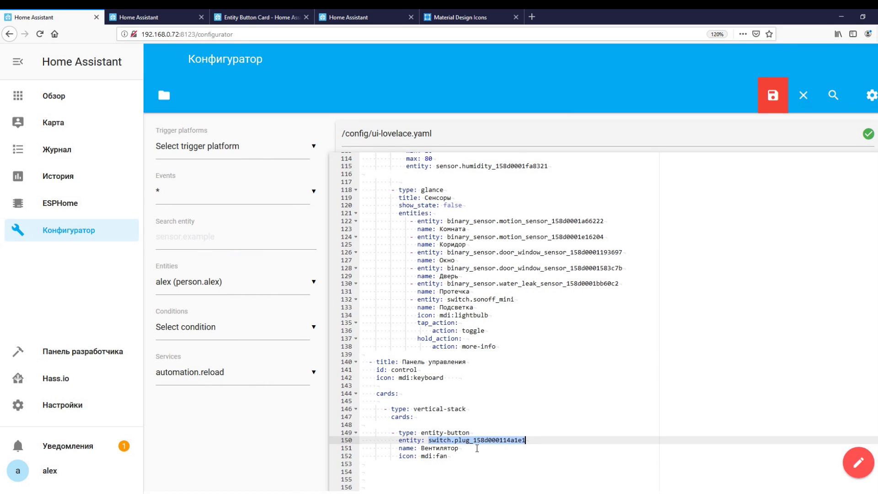
Save the file and test the Вентилятор button by toggling it twice in the reloaded Панель управления view.
left_click(775, 95)
left_click(151, 17)
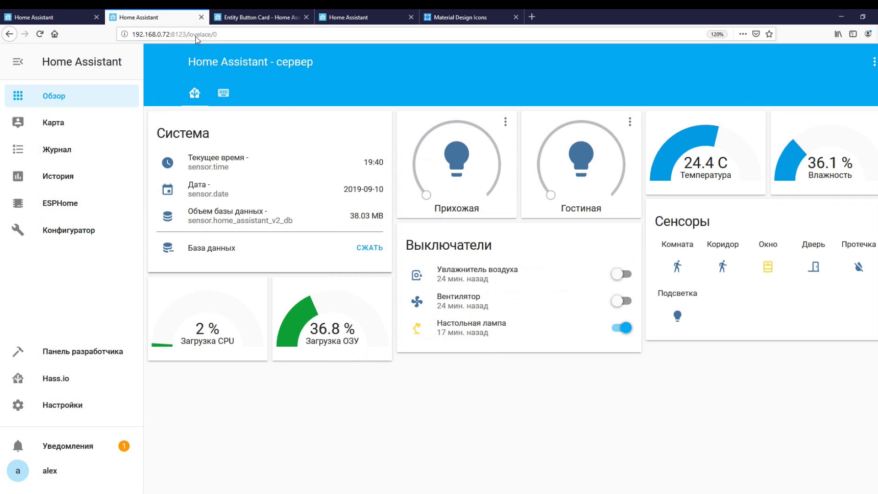
left_click(40, 34)
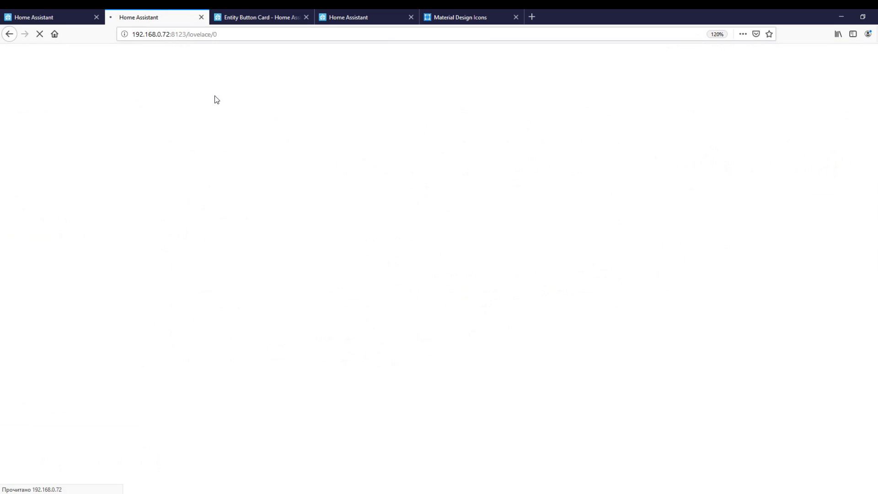
left_click(222, 95)
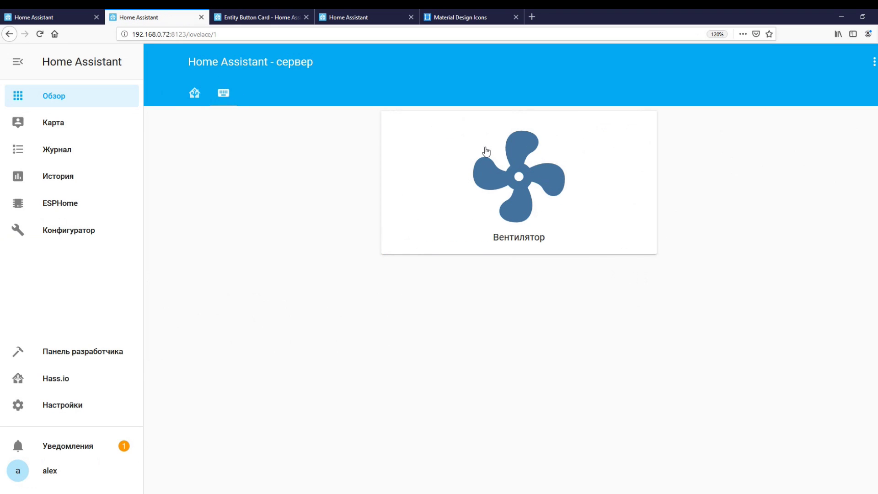
left_click(510, 178)
left_click(515, 180)
Replace the single button with a horizontal-stack of entity-buttons: Увлажнитель (switch.plug_158d00010ec4b8, mdi:air-humidifier), Вентилятор (switch.plug_158d000114a1e1, mdi:fan) and Настольная лампа (switch.plug_158d00030a6e78, mdi:desk-lamp).
left_click(57, 17)
scroll(444, 391, "down", 1)
left_click_drag(461, 389, 358, 365)
type("- type: horizontal-stack           cards:           - type: entity-button             entity: switch.plug_158d00010ec4b8             name: Увлажнитель             icon: mdi:air-humidifier            - type: entity-button             entity: switch.plug_158d000114a1e1             name: Вентилятор             icon: mdi:fan            - type: entity-button             entity:  switch.plug_158d00030a6e78             name: Настольная лампа             icon: mdi:desk-lamp")
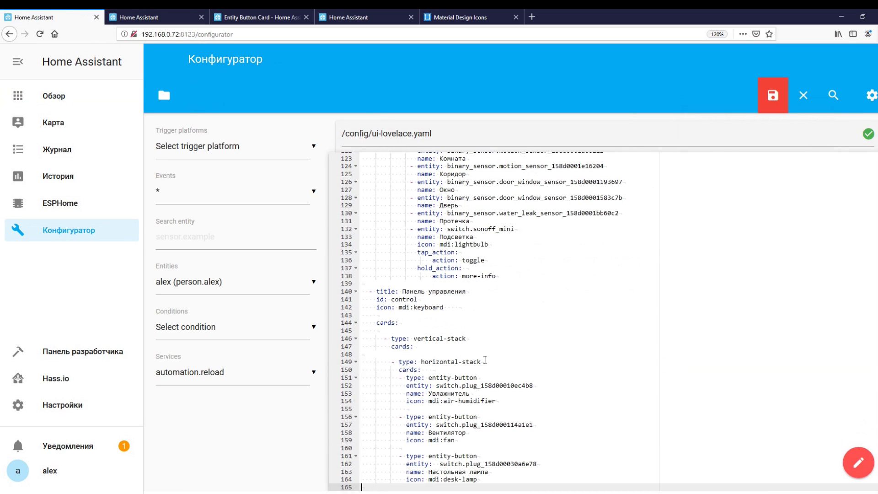
Save the file with the three stacked buttons and reload the dashboard, checking the Панель управления and Главная views.
left_click(773, 95)
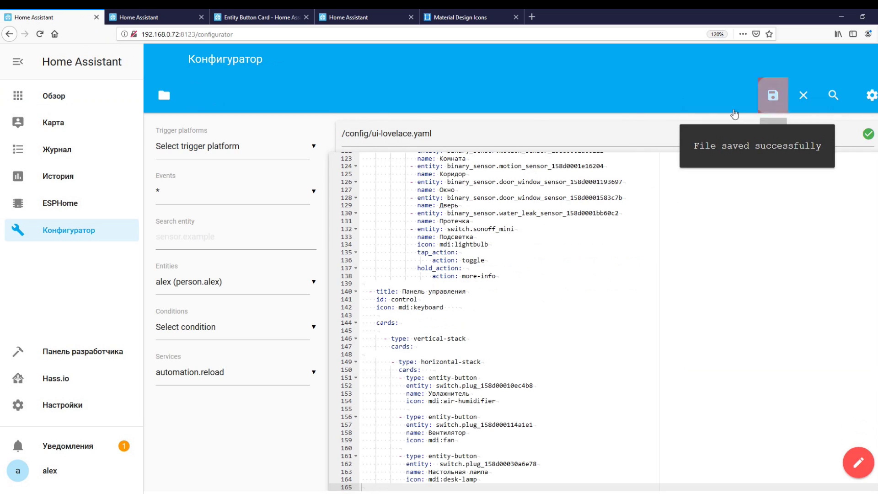
left_click(167, 14)
left_click(39, 34)
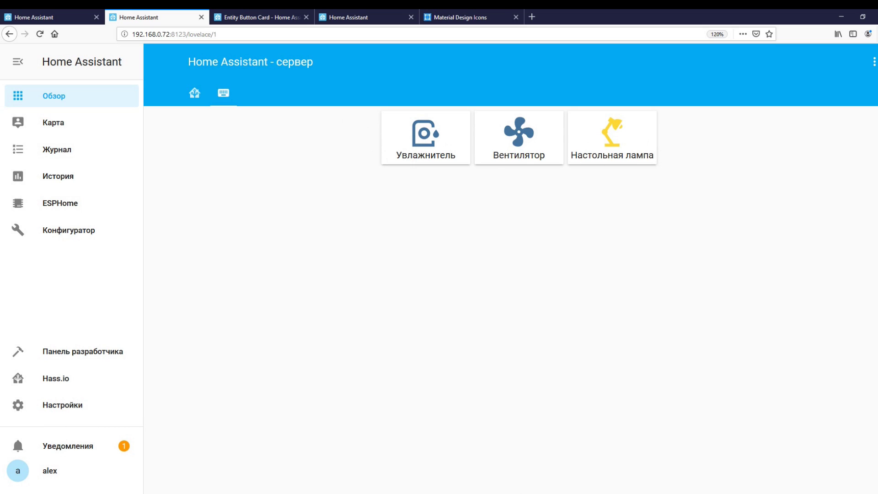
left_click(189, 95)
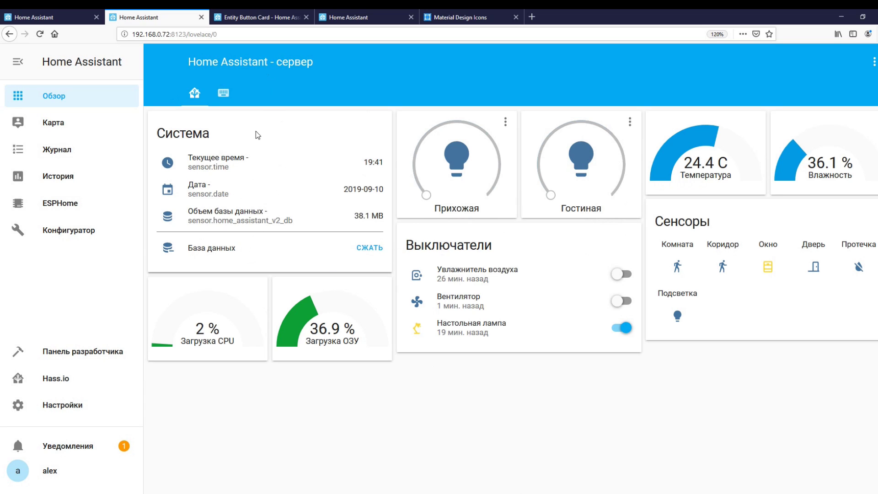
Open the Conditional card documentation and read its configuration variables and YAML example.
left_click(246, 13)
left_click(151, 17)
left_click(244, 14)
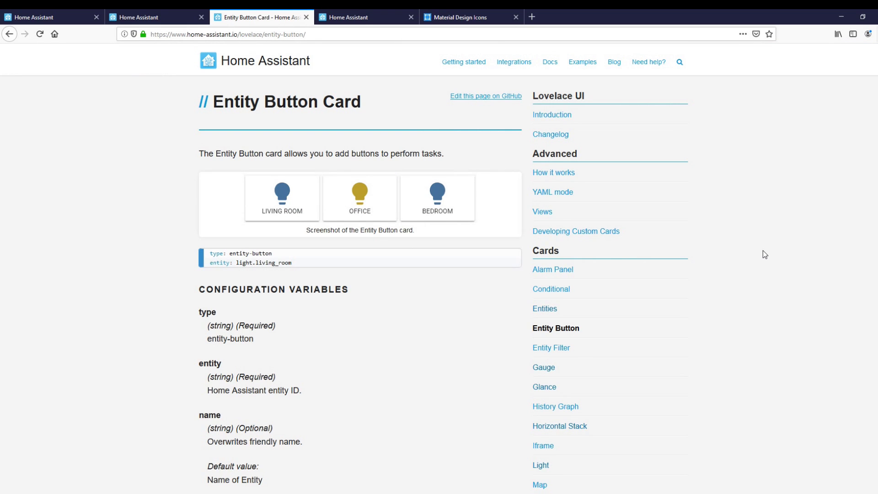
left_click(559, 292)
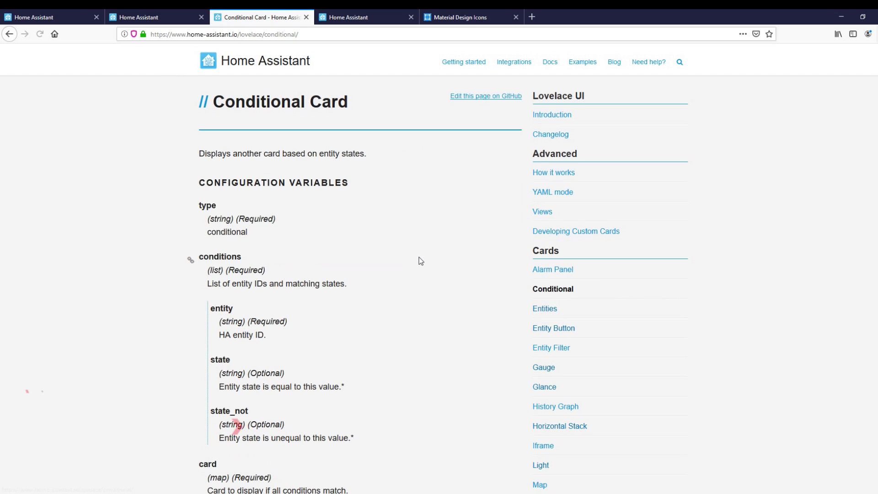
scroll(420, 258, "down", 4)
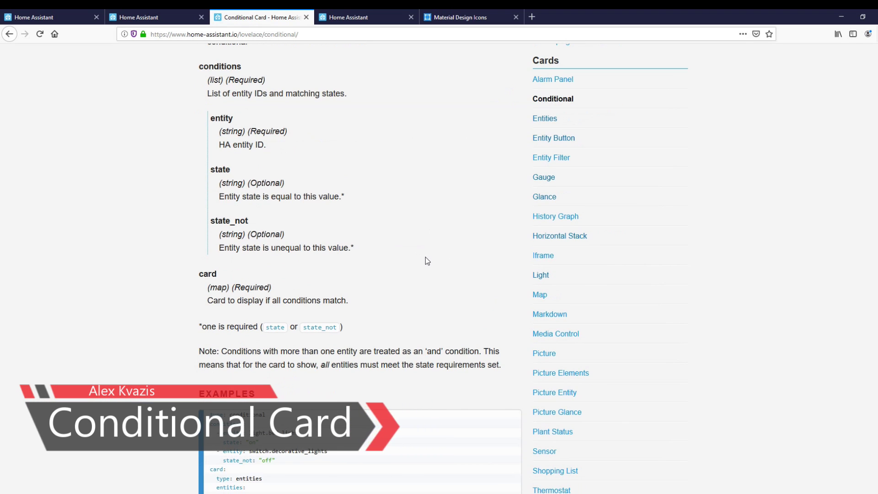
scroll(425, 259, "down", 2)
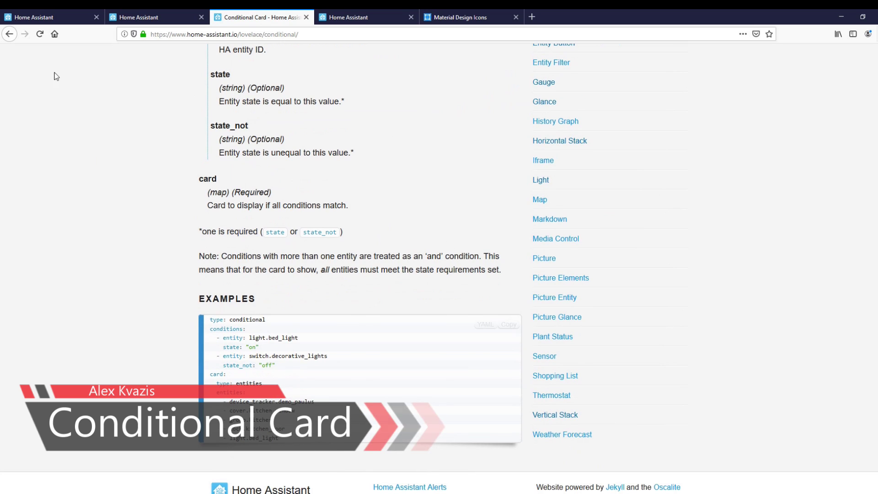
Add a conditional card requiring switch.plug_158d000114a1e1 state "on" and switch.plug_158d00030a6e78 state_not "off", showing a glance of binary_sensor.motion_sensor_158d0001a66222 (Комната) and binary_sensor.motion_sensor_158d0001e16204 (Коридор).
left_click(54, 17)
scroll(480, 386, "down", 3)
left_click(372, 375)
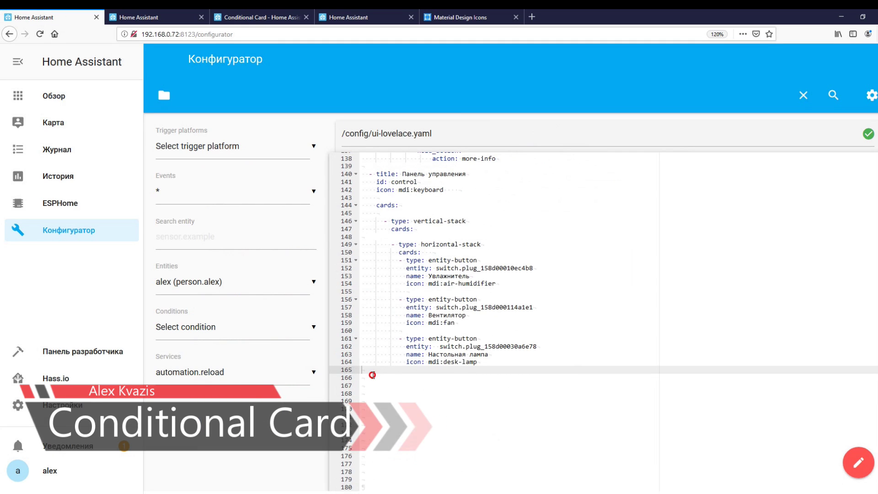
left_click(372, 375)
type("- type: conditional   conditions:    - entity: switch.plug_158d000114a1e1      state: \"on\"    - entity: switch.plug_158d00030a6e78      state_not: \"off\"   card:     type: glance     entities:      - entity: binary_sensor.motion_sensor_158d0001a66222        name: Комната      - entity: binary_sensor.motion_sensor_158d0001e16204        name: Коридор")
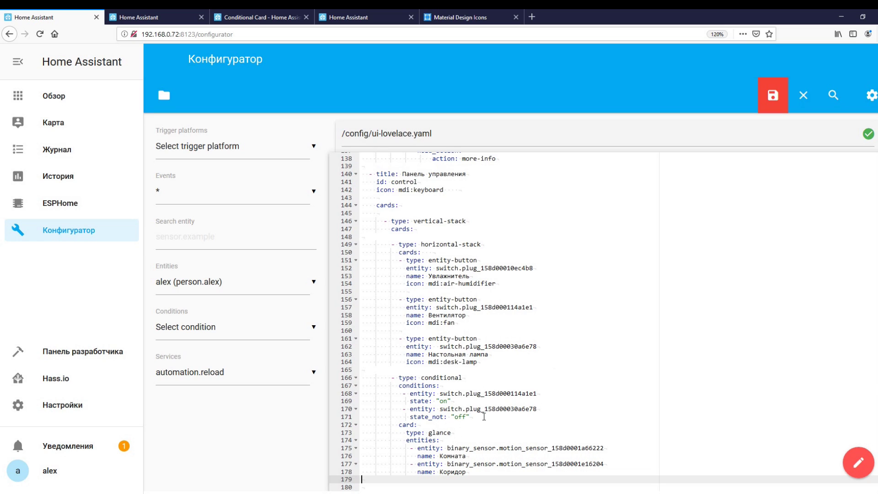
Save the file with the conditional card and reload the dashboard's Панель управления view.
left_click(775, 94)
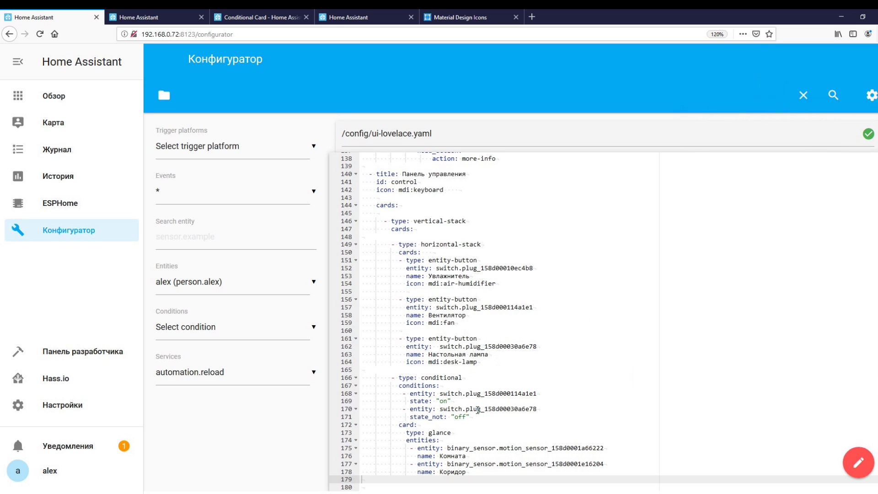
scroll(453, 397, "down", 3)
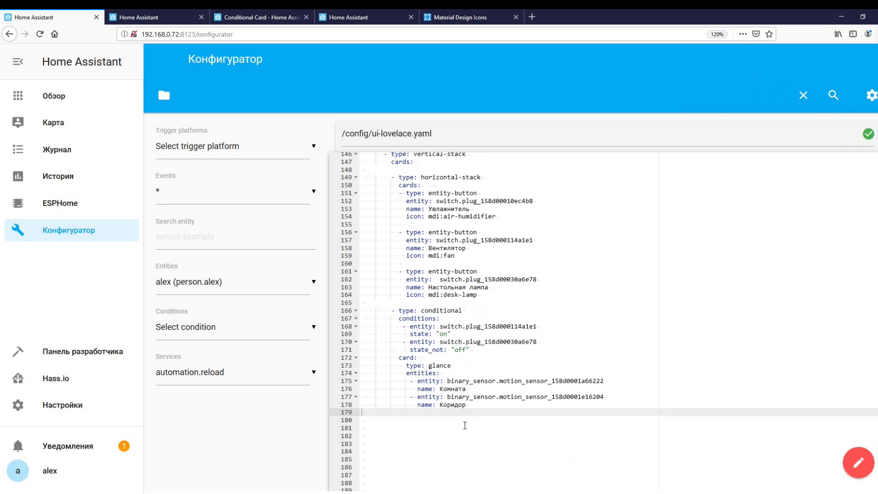
left_click(156, 17)
left_click(224, 93)
left_click(41, 35)
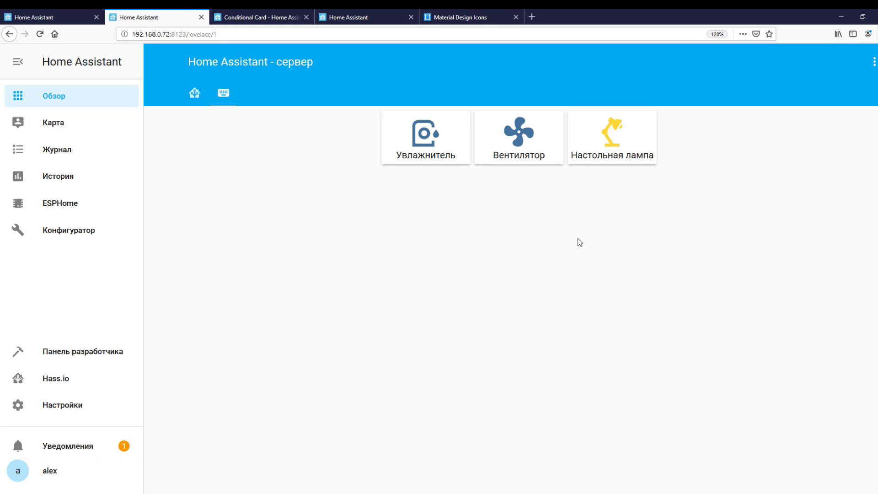
Toggle the Вентилятор button repeatedly to test the conditional motion sensor card, leaving the fan switched on.
left_click(518, 143)
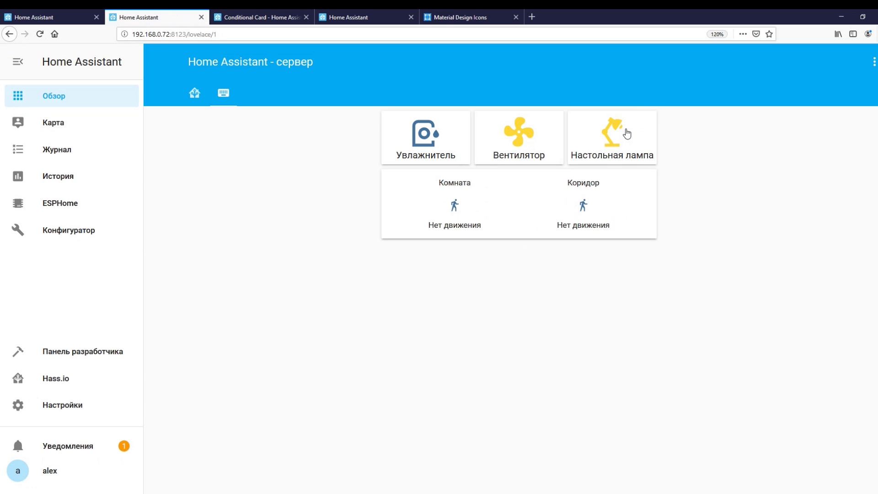
left_click(520, 144)
double_click(521, 143)
left_click(520, 143)
left_click(521, 144)
left_click(520, 143)
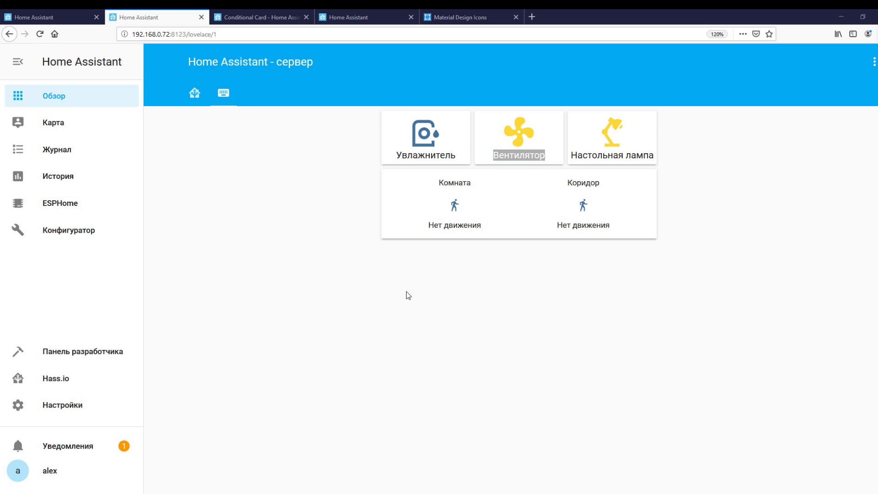
Open the Entity Filter card documentation and read its description and configuration variables.
left_click(277, 16)
scroll(728, 261, "up", 4)
left_click(566, 255)
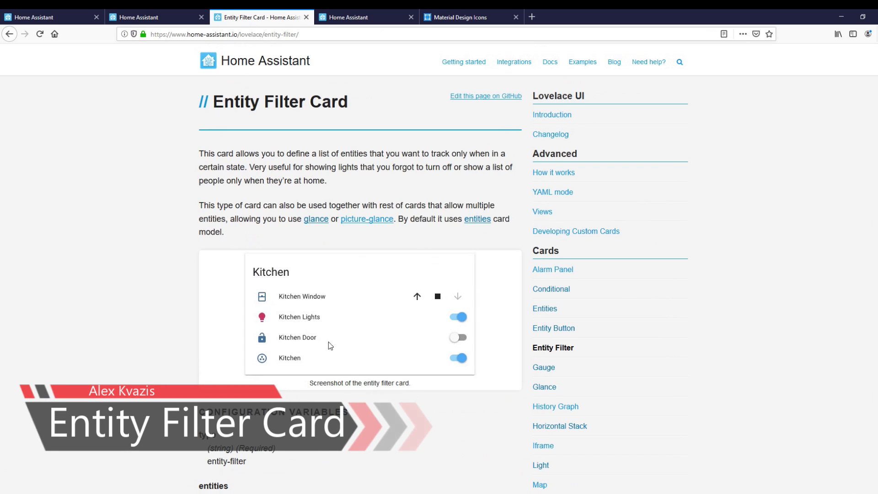
scroll(486, 312, "down", 3)
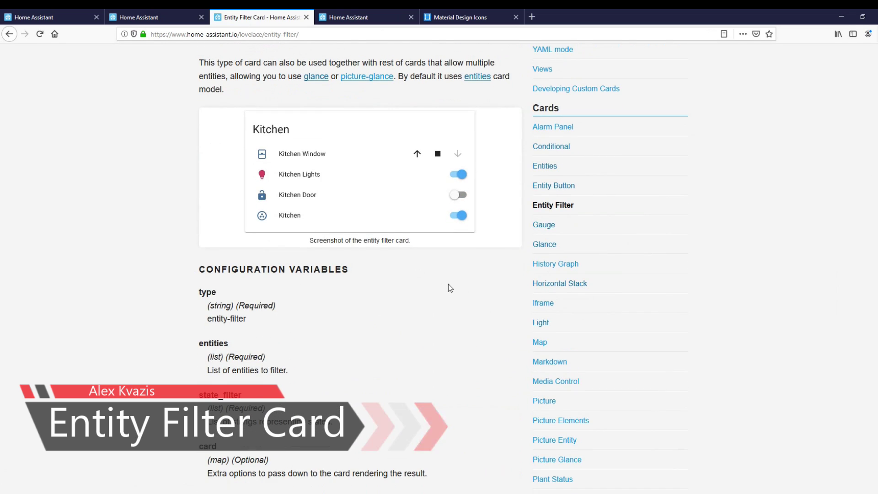
Add an entity-filter card with state_filter "on" for the Увлажнитель воздуха, Вентилятор and Настольная лампа switches, each with its mdi icon and secondary_info last-changed.
left_click(72, 13)
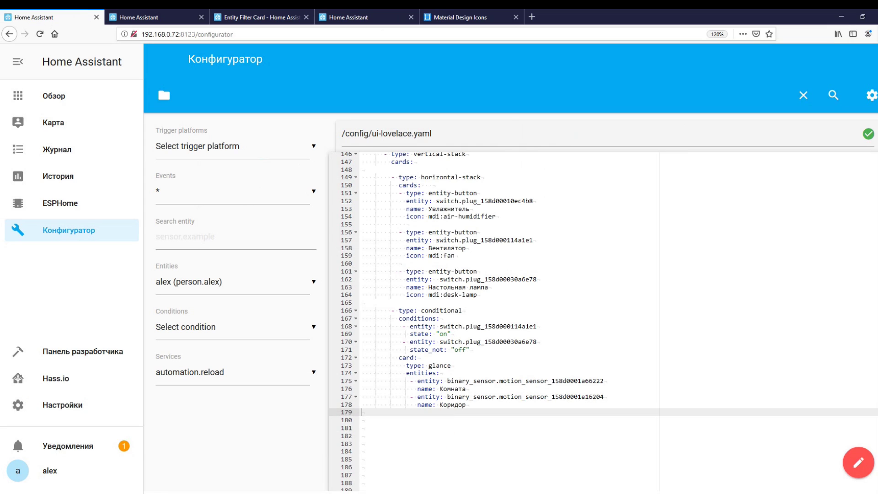
key("Return")
type("- type: entity-filter   entities:     - entity: switch.plug_158d00010ec4b8       name: Увлажнитель воздуха       icon: mdi:air-humidifier       secondary_info: last-changed     - entity: switch.plug_158d000114a1e1       name: Вентилятор       icon: mdi:fan       secondary_info: last-changed     - entity: switch.plug_158d00030a6e78       name: Настольная лампа       icon: mdi:desk-lamp       secondary_info: last-changed   state_filter:         - \"on\"")
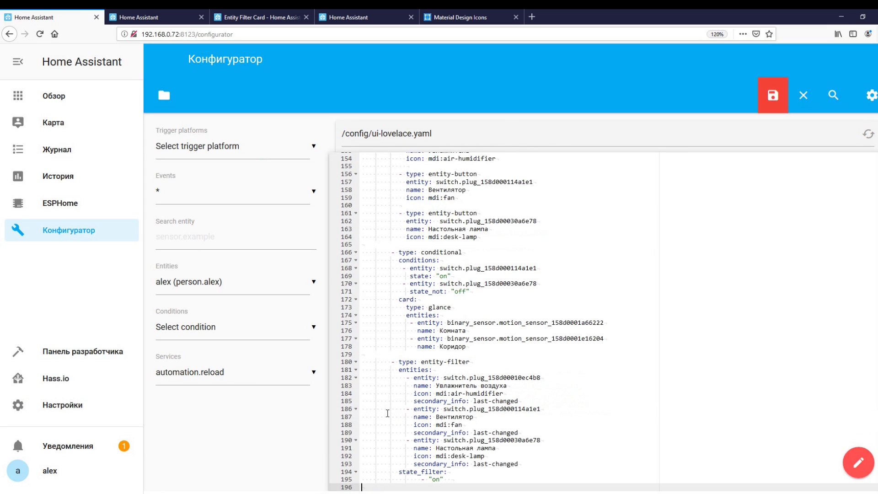
scroll(455, 393, "down", 2)
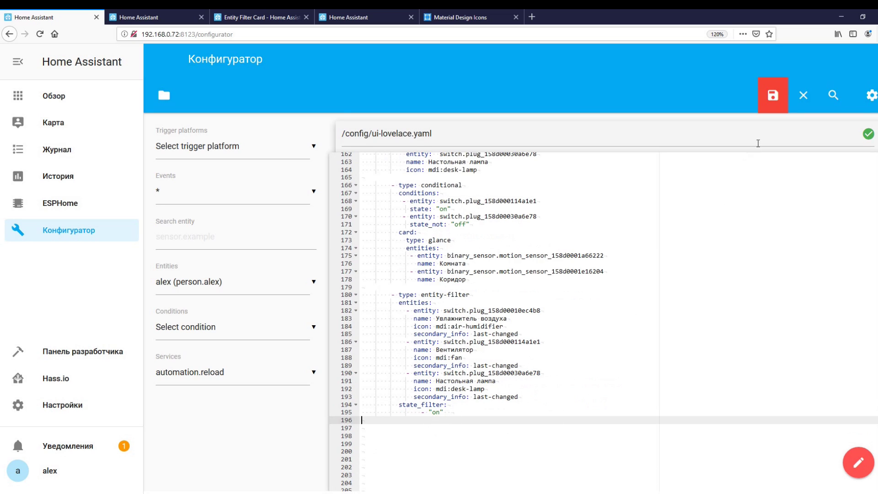
Save the file with the entity-filter card and reload the Панель управления view.
left_click(773, 95)
left_click(150, 15)
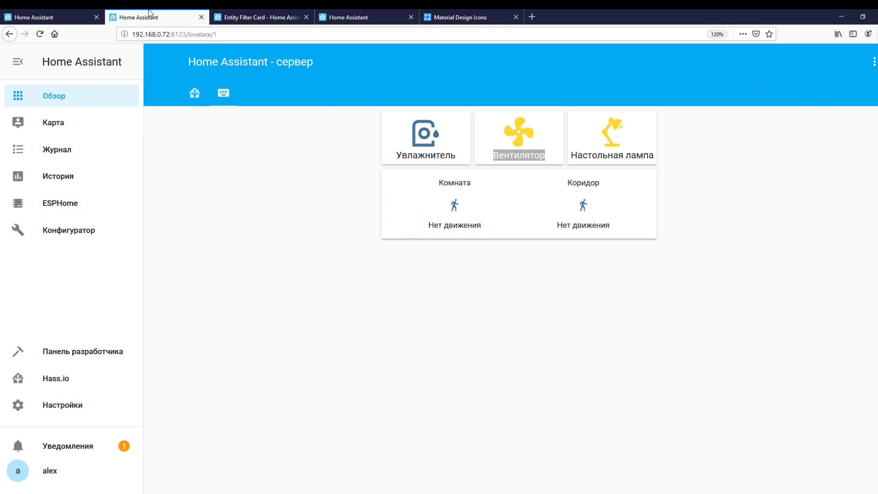
left_click(40, 34)
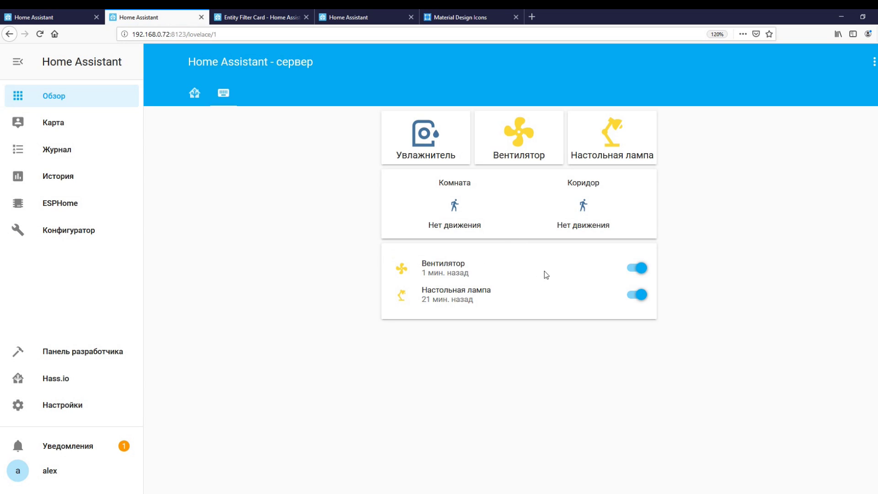
Toggle the Вентилятор and Увлажнитель buttons repeatedly to test the entity-filter card, leaving the fan switched on.
left_click(526, 140)
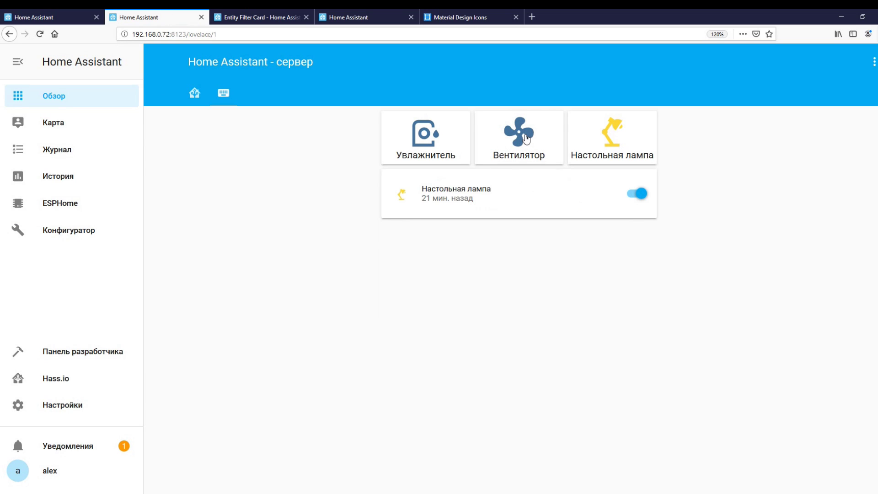
left_click(512, 134)
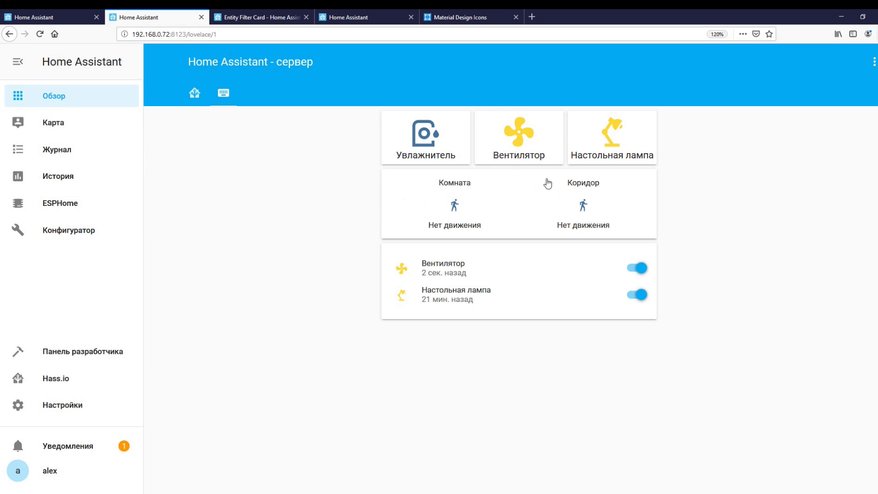
left_click(512, 134)
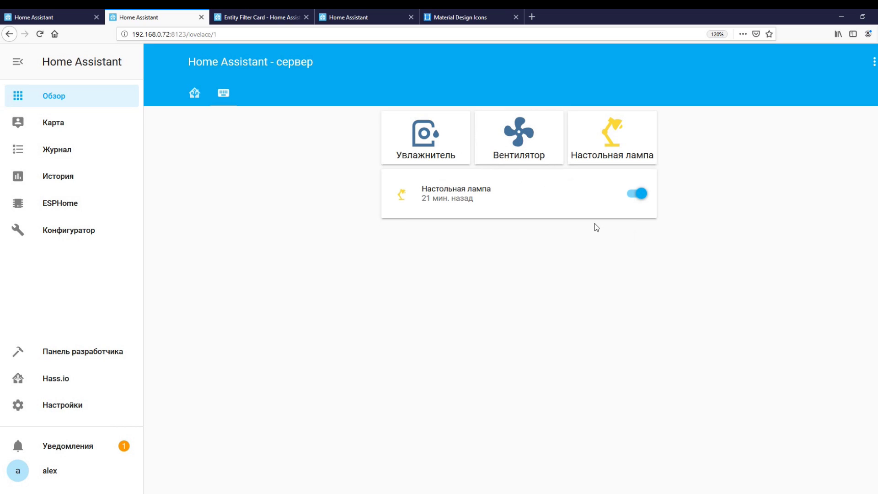
left_click(429, 137)
left_click(430, 138)
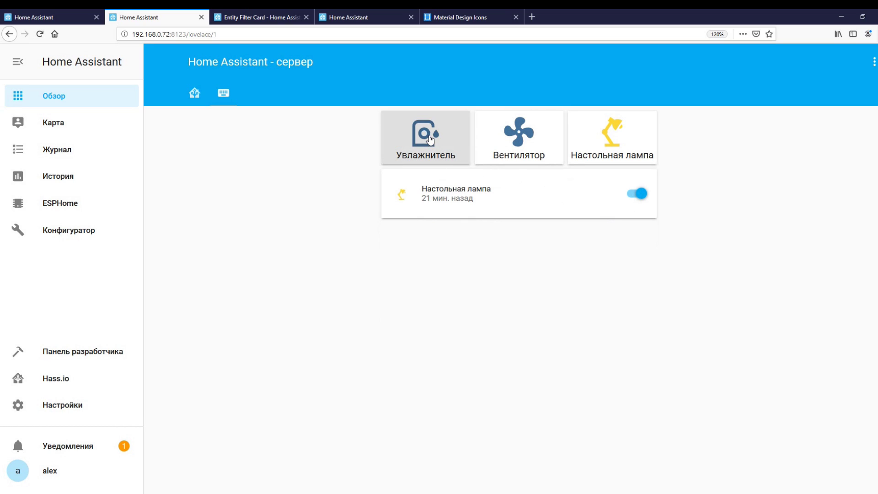
left_click(517, 134)
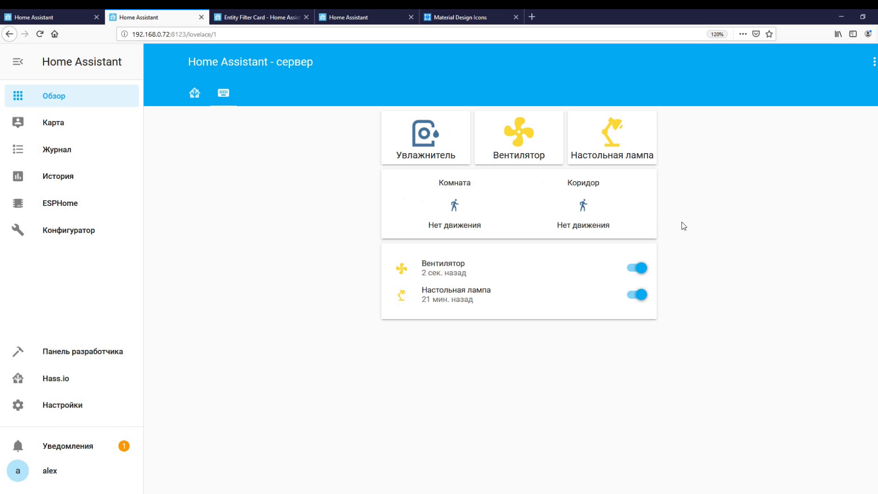
left_click(524, 151)
left_click(525, 145)
left_click(442, 149)
left_click(442, 149)
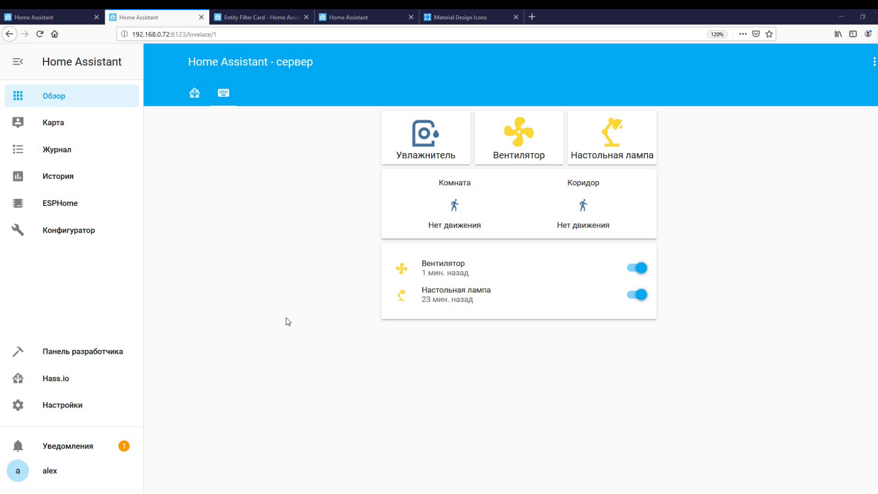
Open the Picture Entity Card documentation and examine its description and example image.
left_click(247, 14)
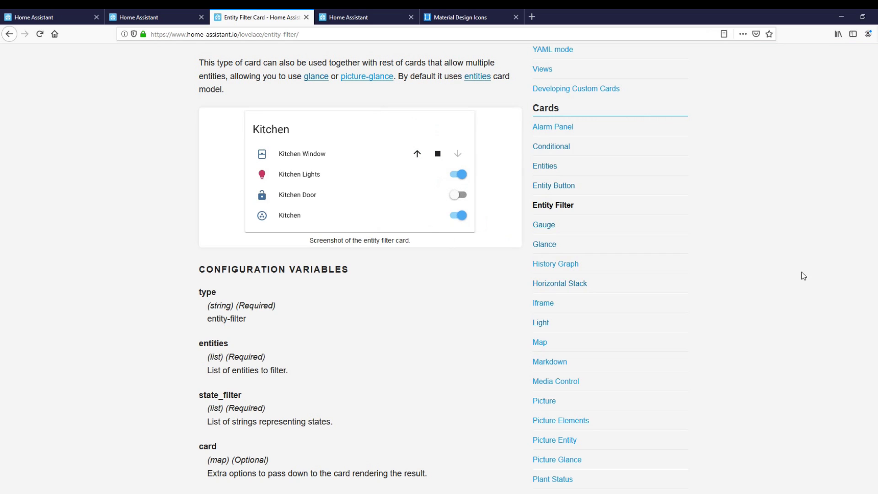
scroll(702, 235, "down", 2)
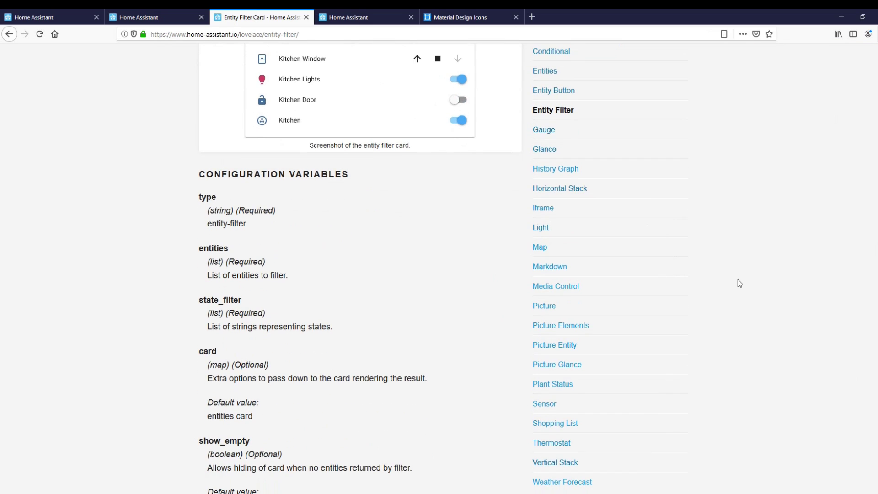
left_click(567, 346)
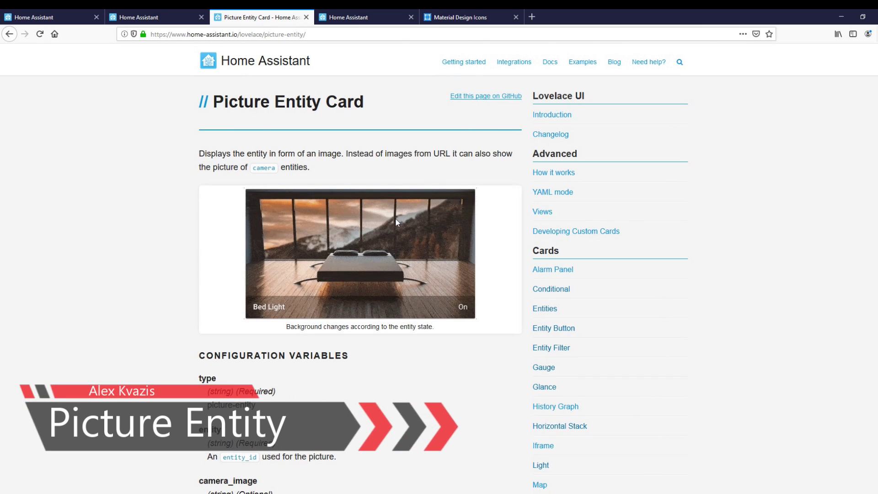
left_click(170, 14)
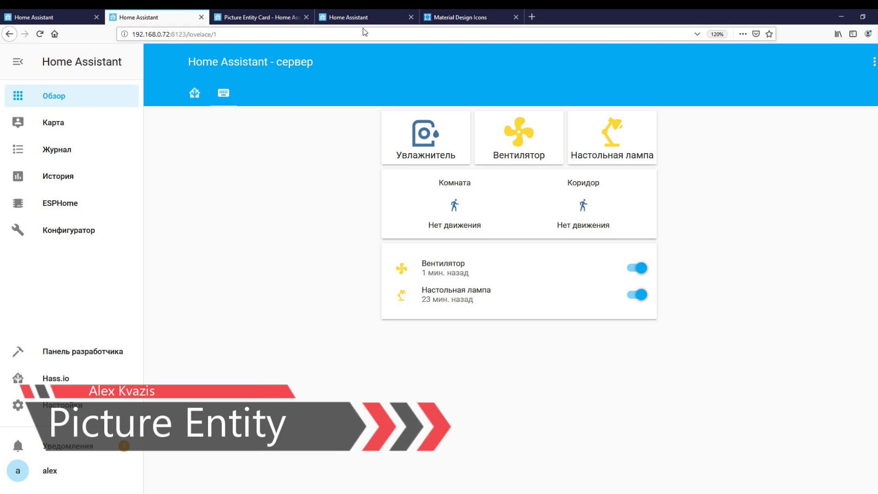
left_click(218, 17)
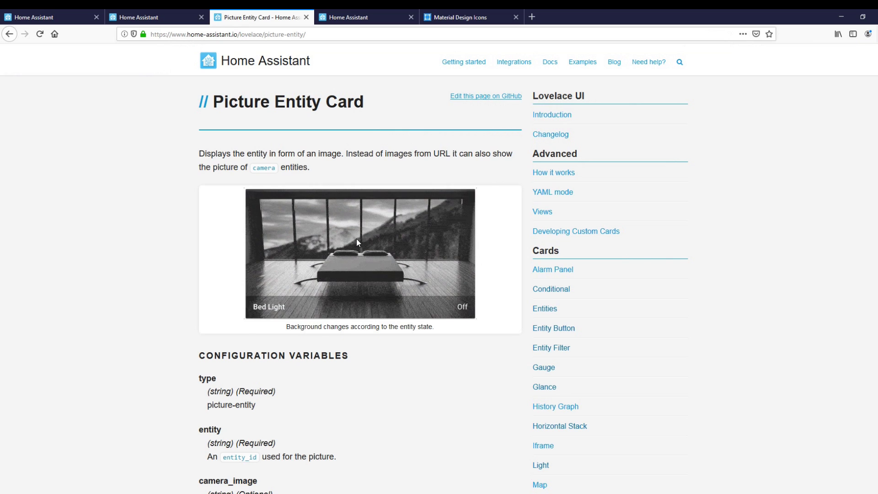
Add a vertical-stack with a picture-entity card named Этаж, выход к лифту for camera.reolink with show_state false, then save and reload the dashboard.
left_click(62, 18)
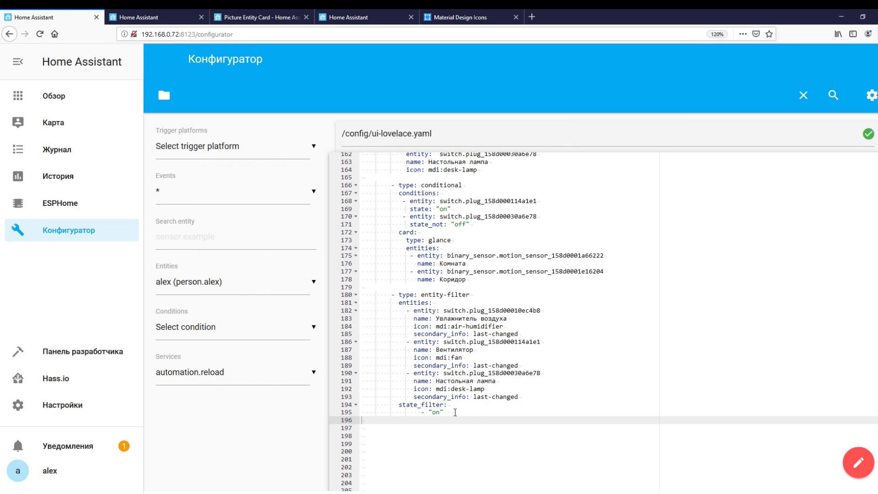
type("- type: vertical-stack         cards:          - type: picture-entity           name: Этаж, выход к лифту           entity: camera.reolink           show_state: false")
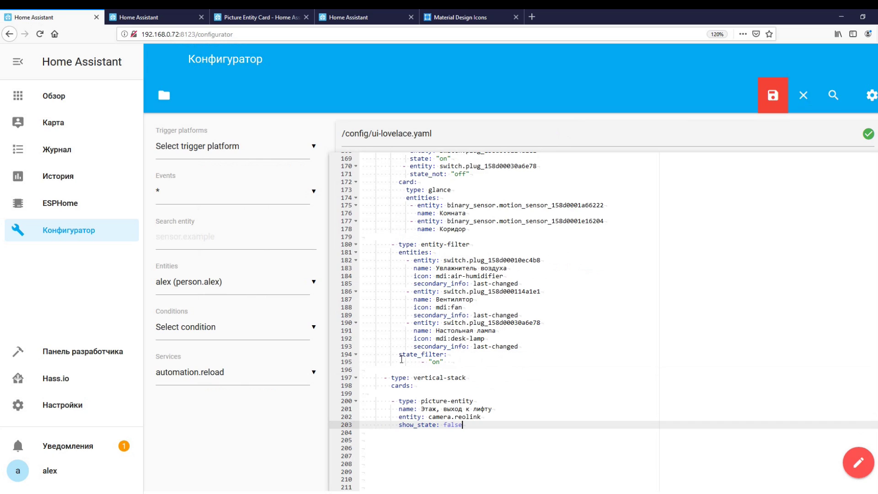
scroll(502, 325, "down", 1)
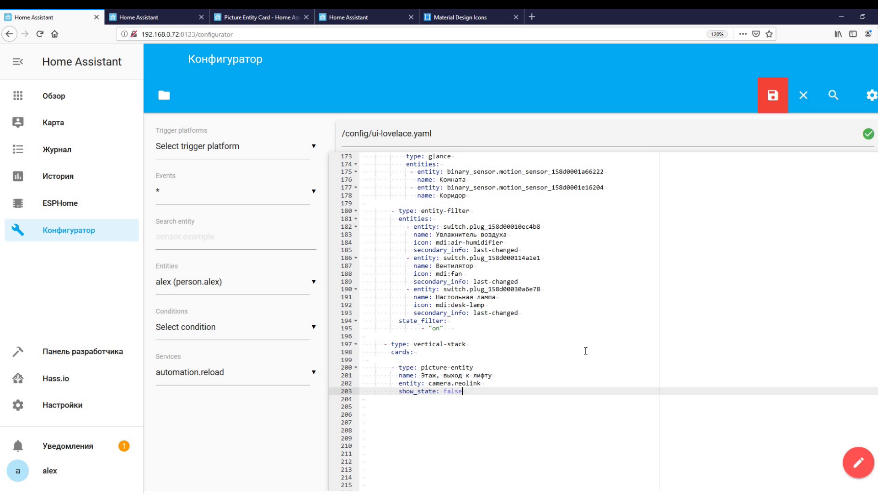
left_click(773, 96)
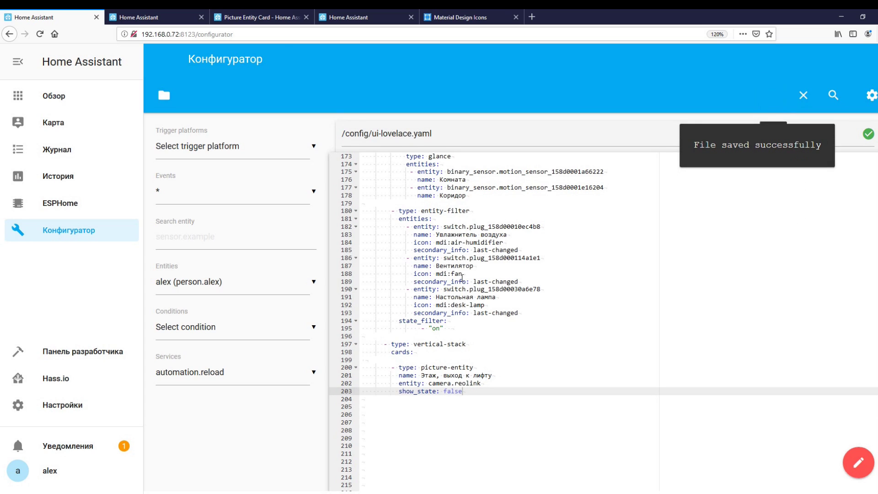
left_click(137, 17)
left_click(40, 34)
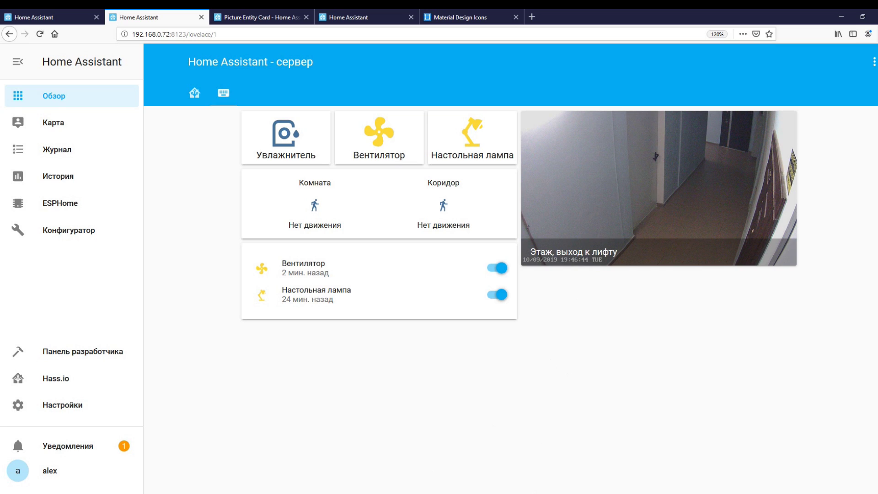
Add camera_view: live to the picture-entity card below its entity line, save the file and reload the dashboard.
key("ctrl+Page_Up")
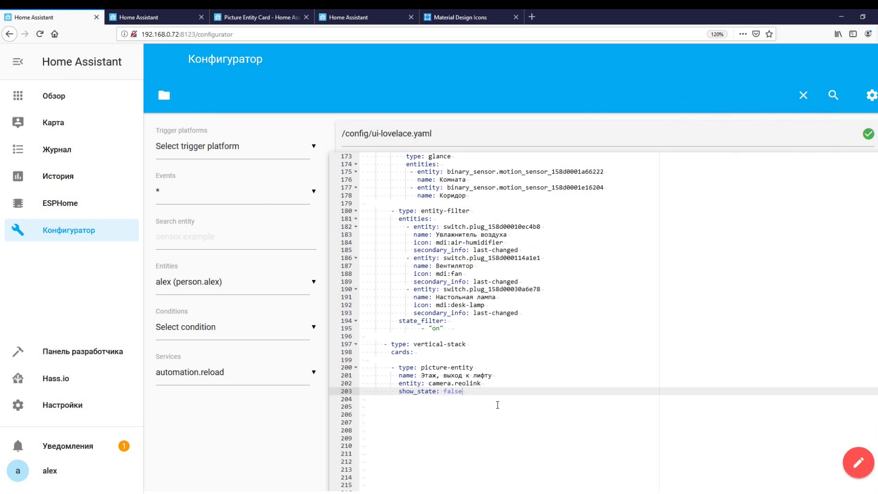
left_click(488, 382)
key("Return")
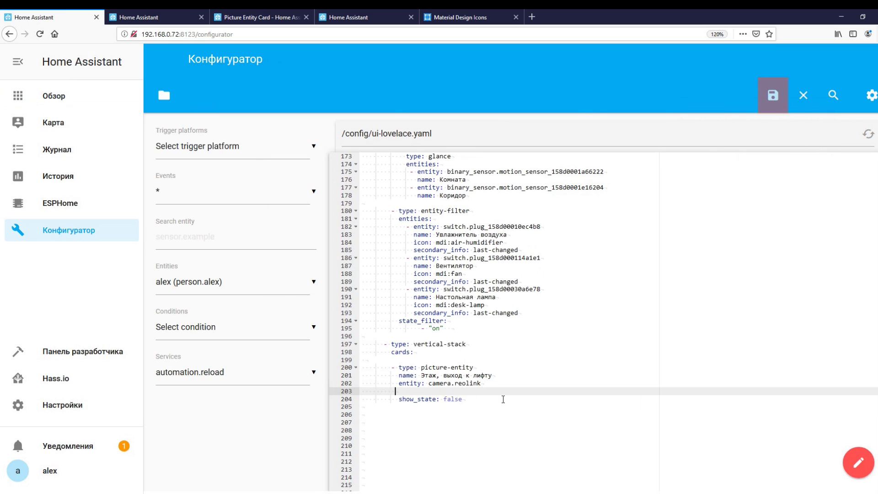
type("camera_view: live")
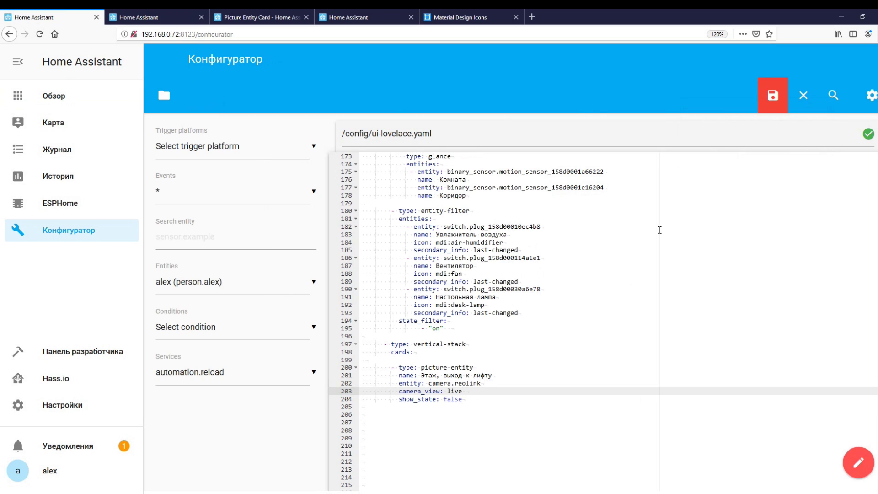
left_click(773, 106)
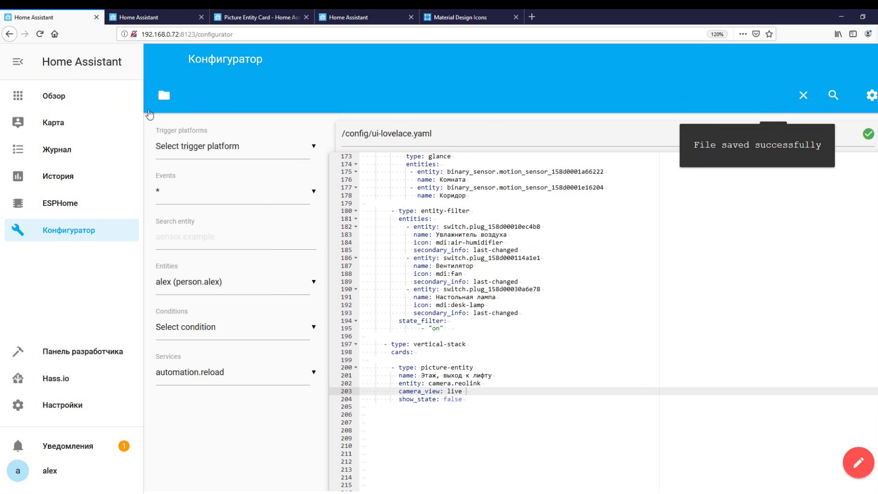
left_click(151, 14)
left_click(40, 34)
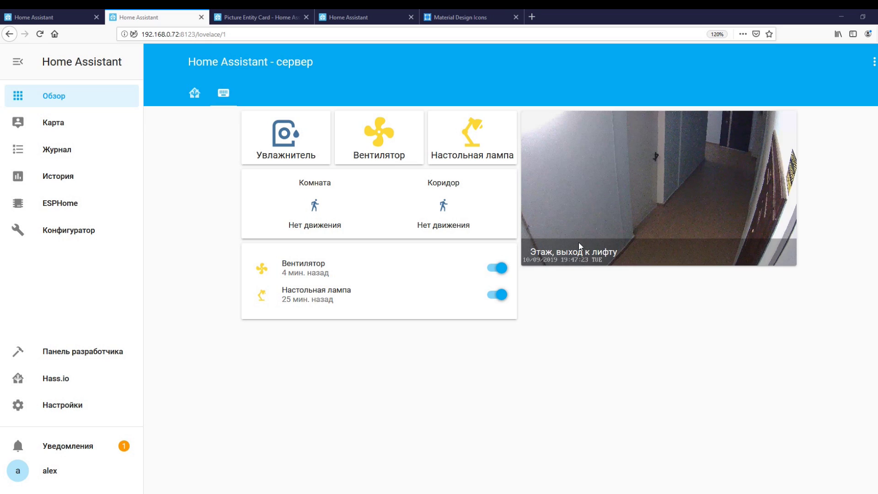
left_click(40, 34)
Open the Picture Glance Card documentation and examine its example and configuration variables.
left_click(259, 15)
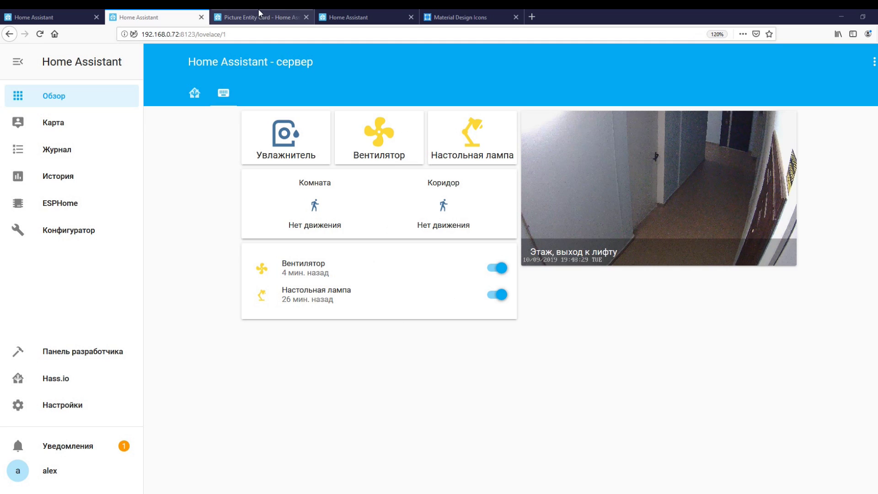
scroll(635, 283, "down", 1)
scroll(618, 375, "down", 5)
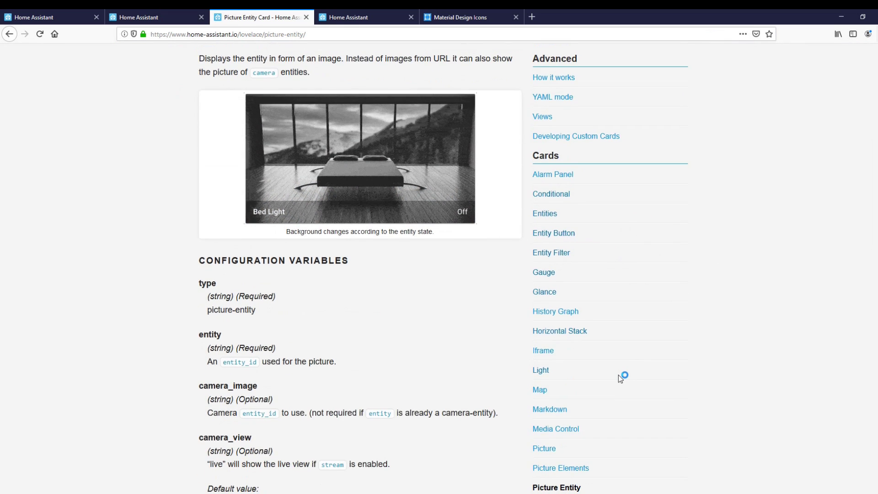
left_click(570, 322)
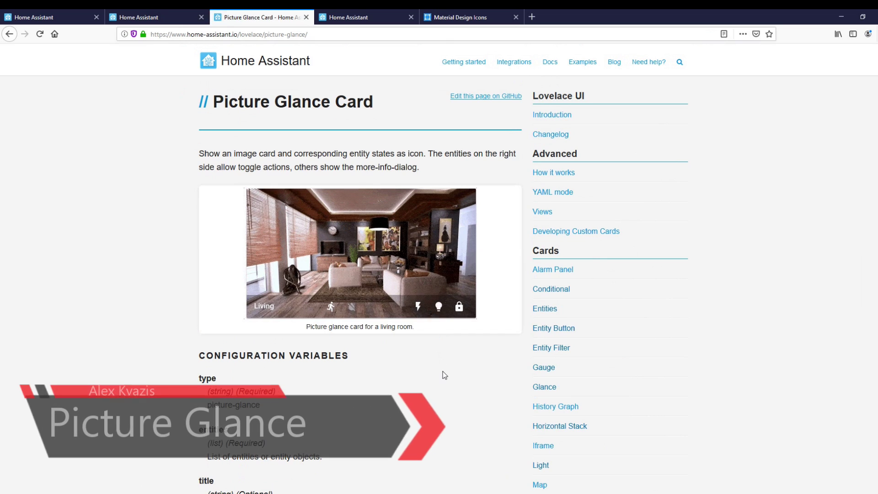
scroll(442, 320, "down", 1)
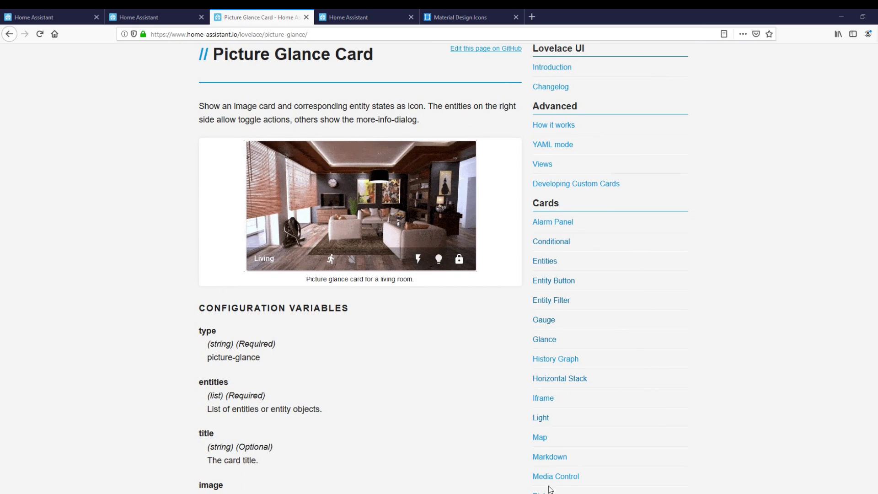
Add a live picture-glance card titled Этаж, выход к лифту for camera.reolink with light.yeelight_01_whitebulb as an entity using the mdi:lightbulb icon.
left_click(47, 12)
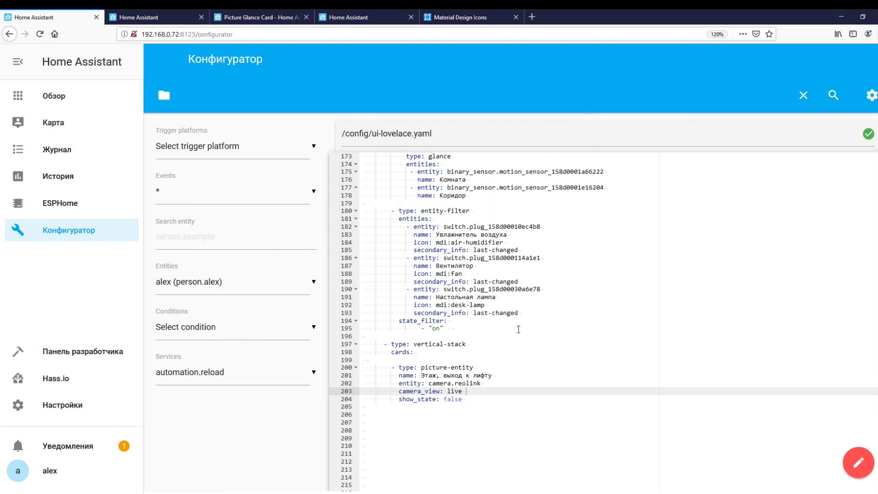
left_click(476, 401)
key("Return")
key("Return")
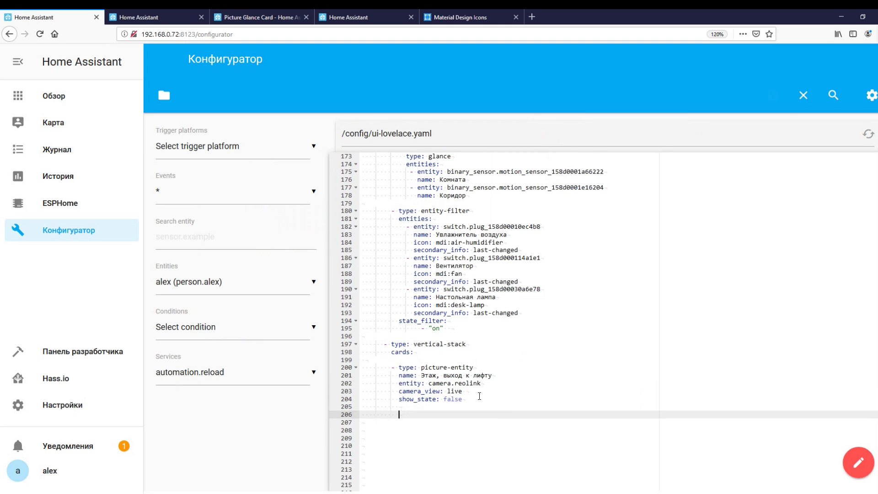
type("- type: picture-glance           title: Этаж, выход к лифту           camera_image: camera.reolink           camera_view: live           entities:            - entity: light.yeelight_01_whitebulb              icon: mdi:lightbulb")
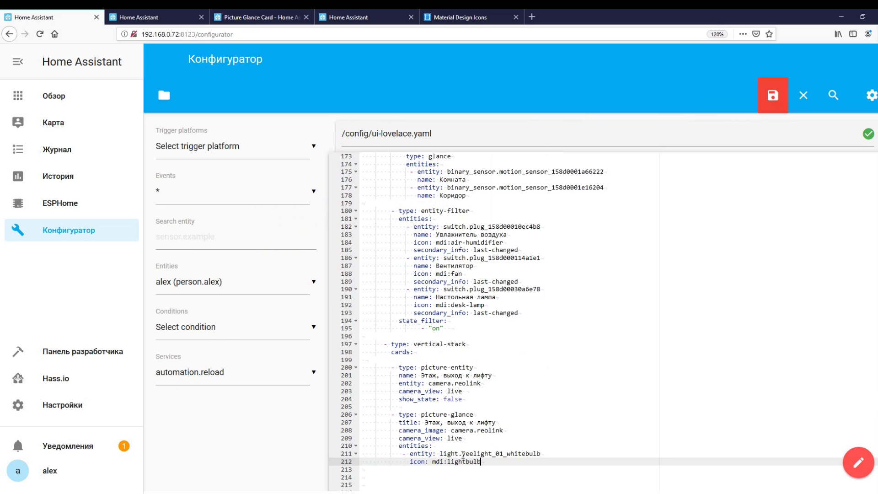
Save the file with the picture-glance card, reload the dashboard and toggle the light from the card's bulb icon.
left_click(773, 96)
left_click(155, 17)
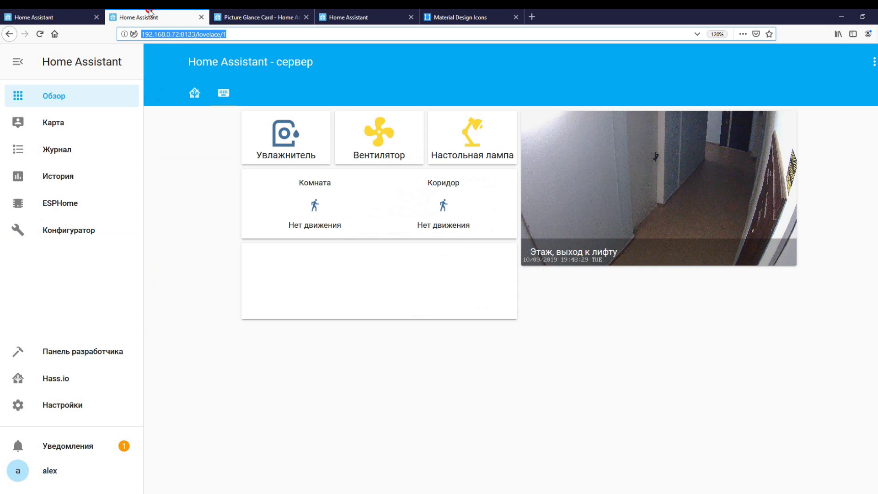
left_click(40, 34)
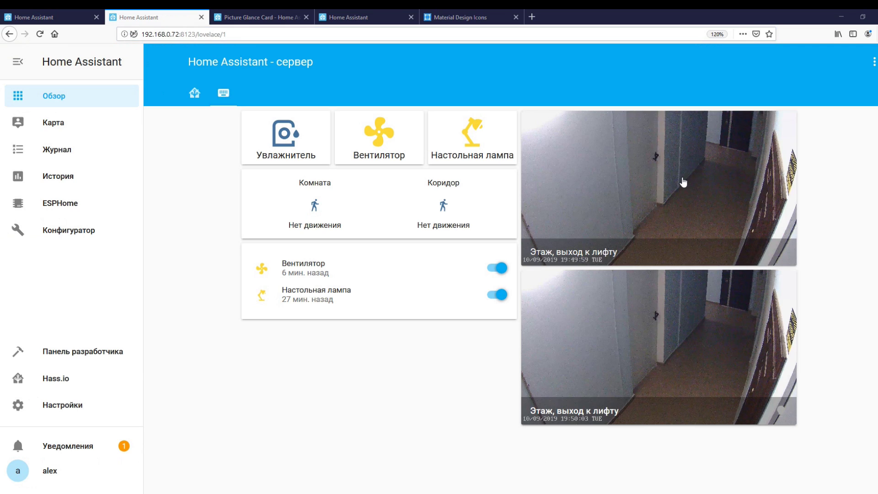
left_click(781, 410)
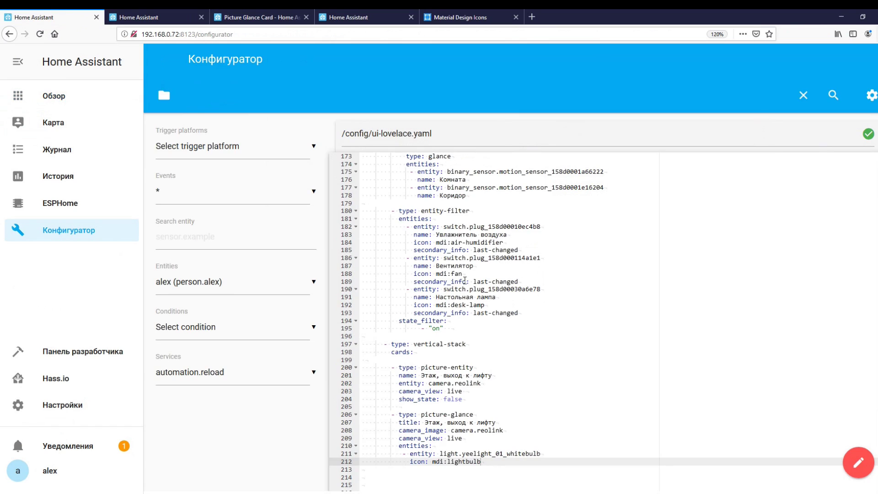
Add a new view titled Тренды with id data and icon mdi:chart-gantt after the picture-glance card, save the file and reload the dashboard.
scroll(520, 437, "down", 3)
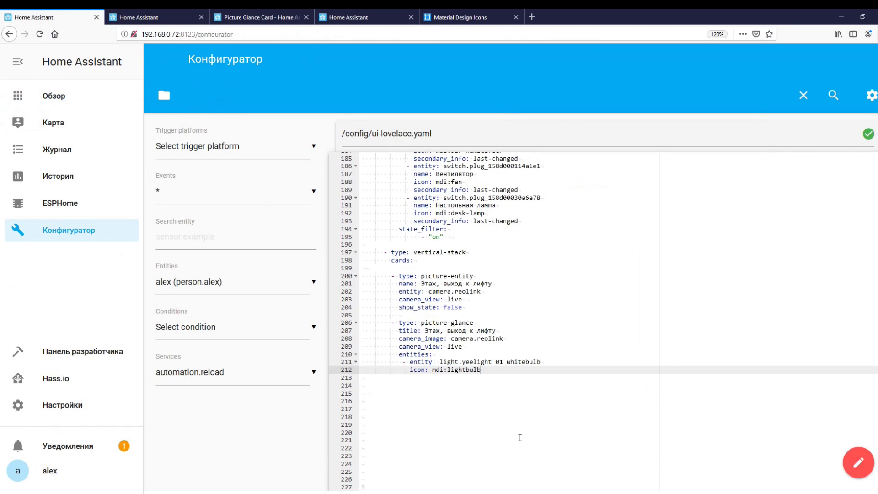
key("Return")
key("Return")
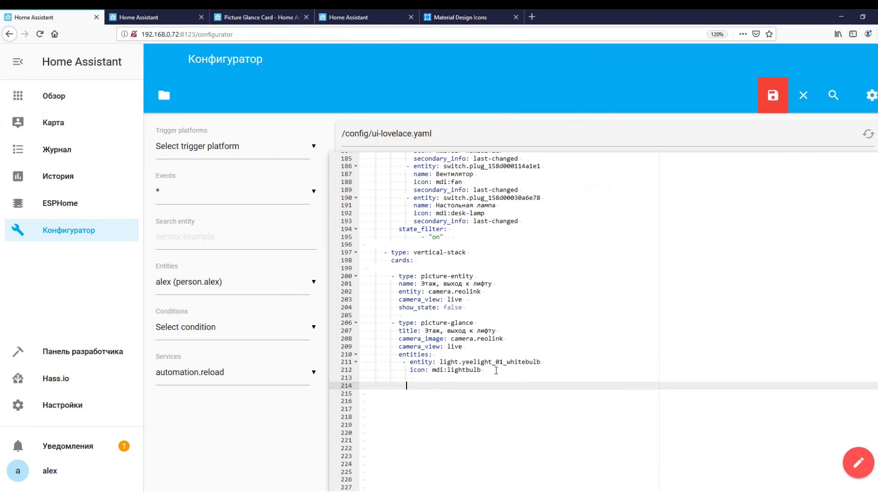
type("- title: Тренды     id: data     icon: mdi:chart-gantt")
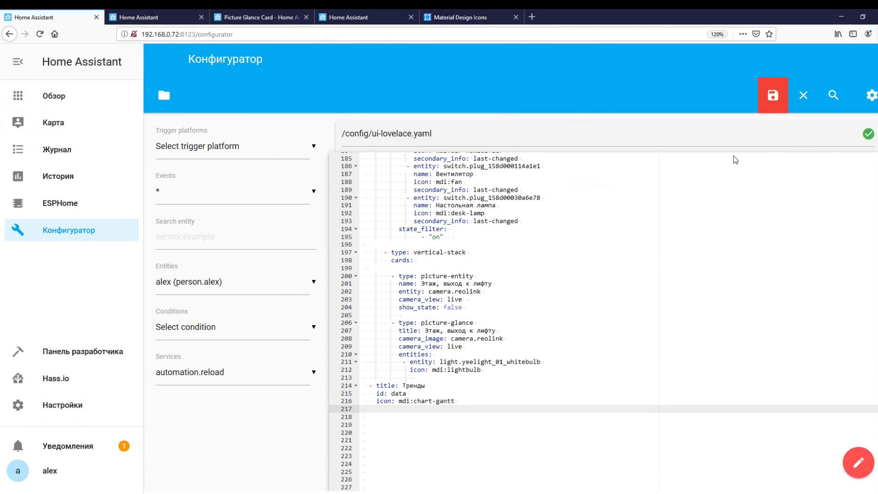
left_click(759, 94)
left_click(158, 17)
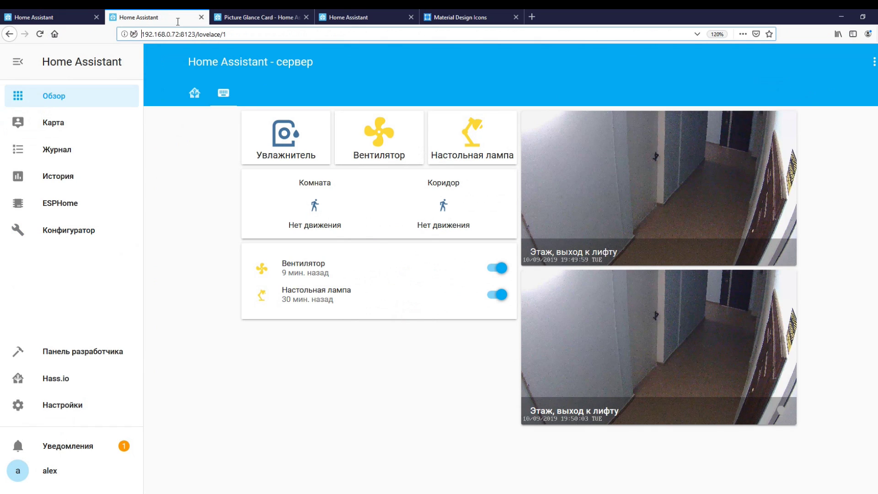
left_click(39, 35)
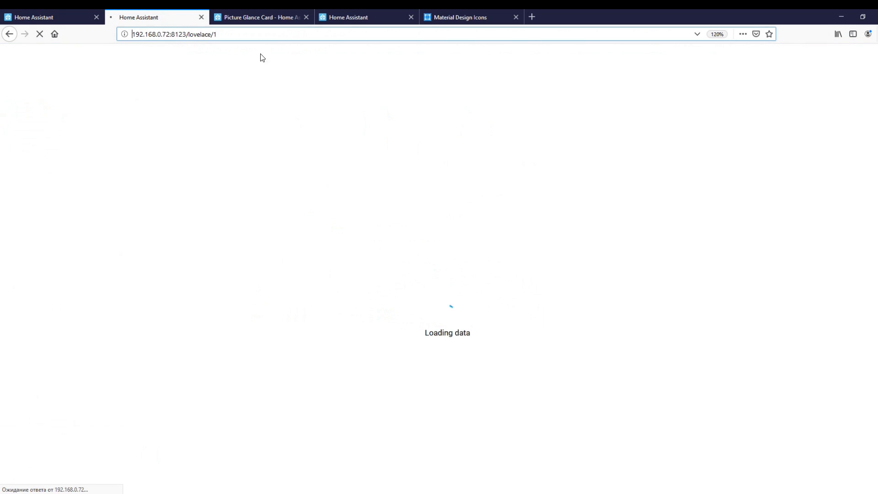
Examine the example graphs in the History Graph Card documentation and open the Тренды view on the dashboard.
left_click(260, 12)
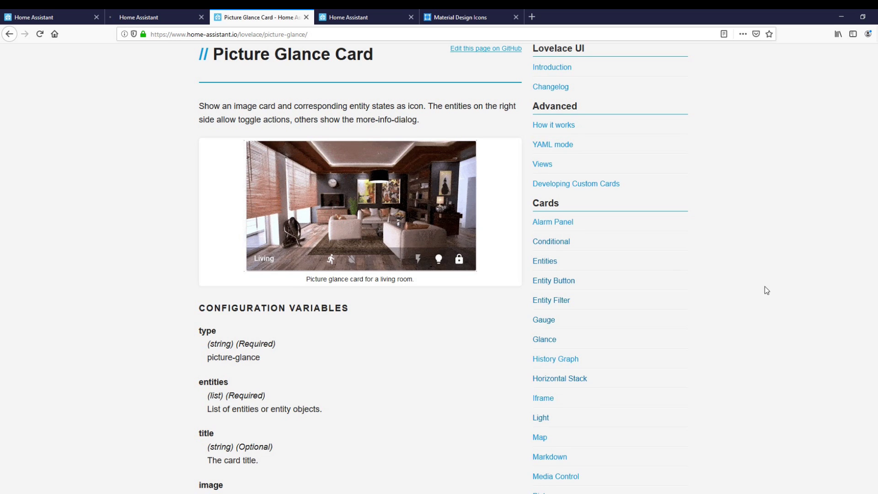
scroll(762, 286, "down", 3)
left_click(566, 265)
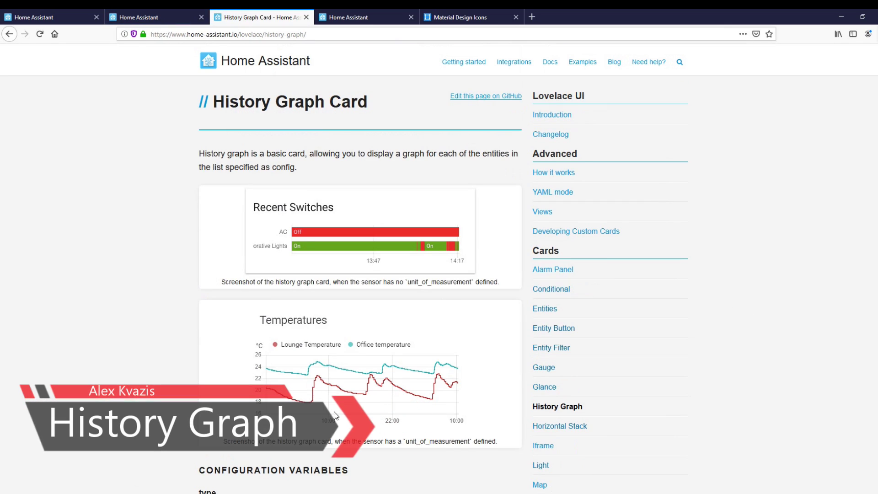
scroll(361, 331, "down", 1)
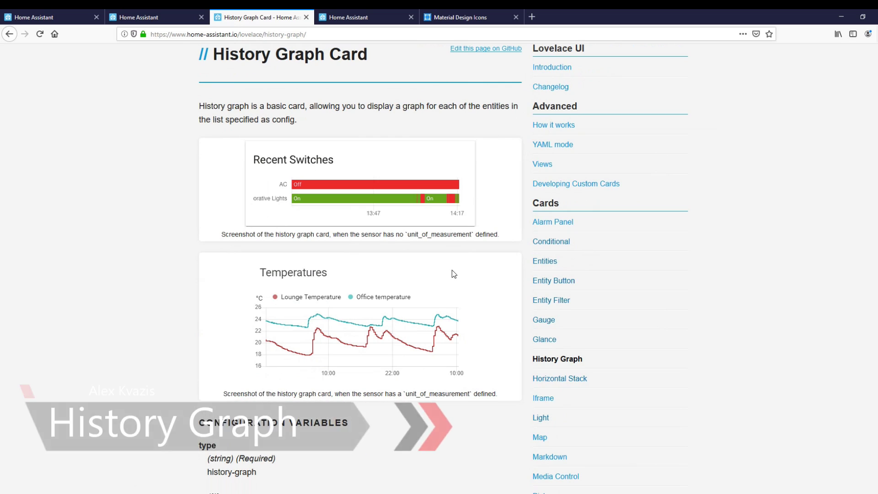
scroll(317, 249, "down", 1)
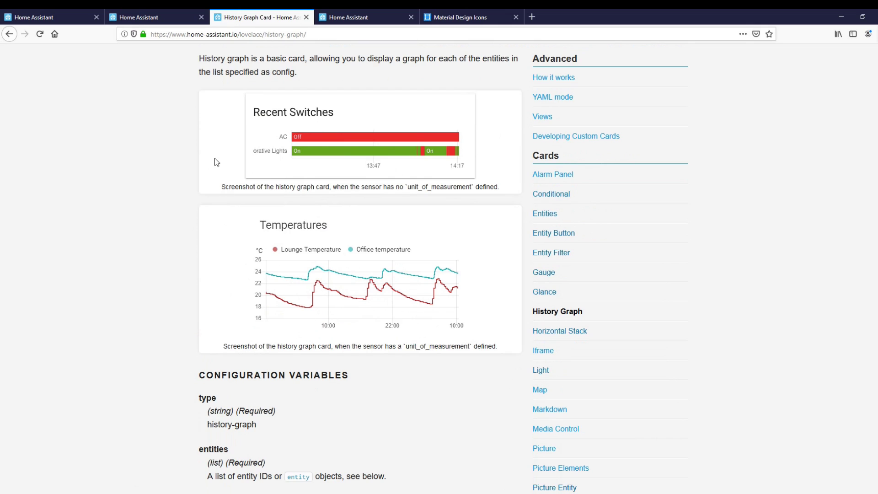
left_click(157, 17)
left_click(251, 93)
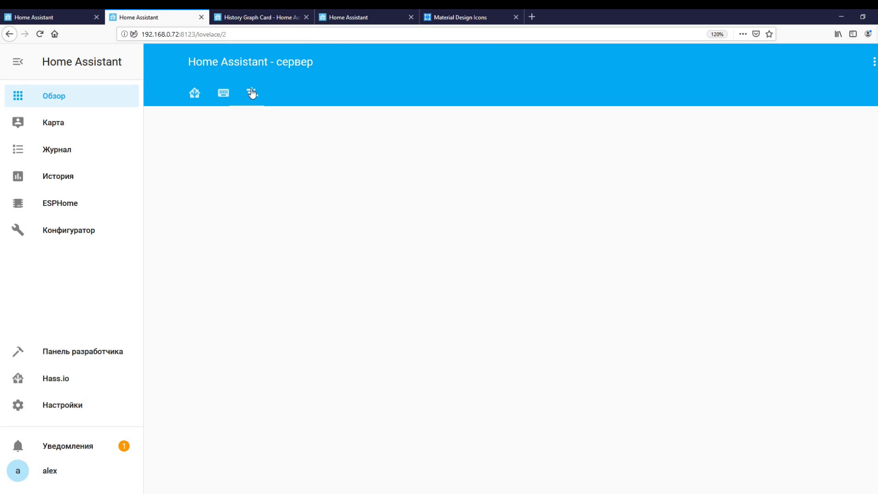
Add a vertical-stack to the Тренды view with a history-graph card titled Давление for sensor.pressure_158d0001fa8321, removing the surplus blank lines above cards.
left_click(59, 21)
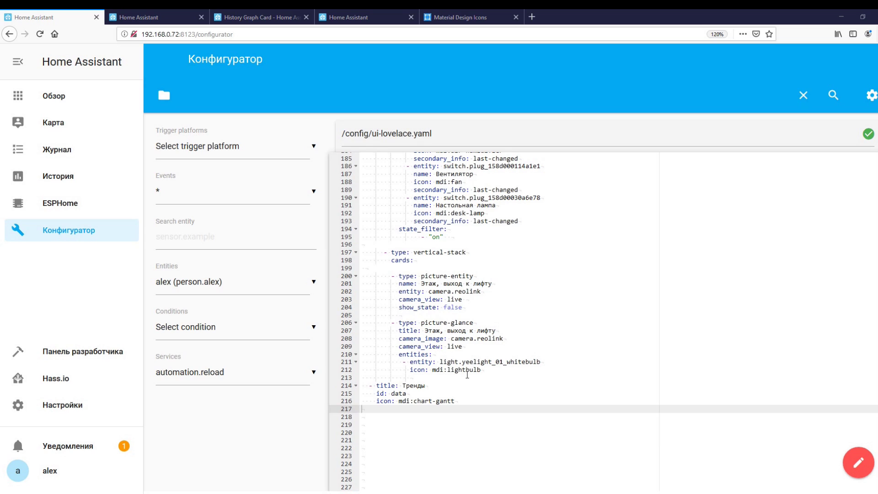
scroll(373, 373, "down", 1)
type("cards:        - type: vertical-stack         cards:          - type: history-graph           title: 'Давление'           entities:               - sensor.pressure_158d0001fa8321")
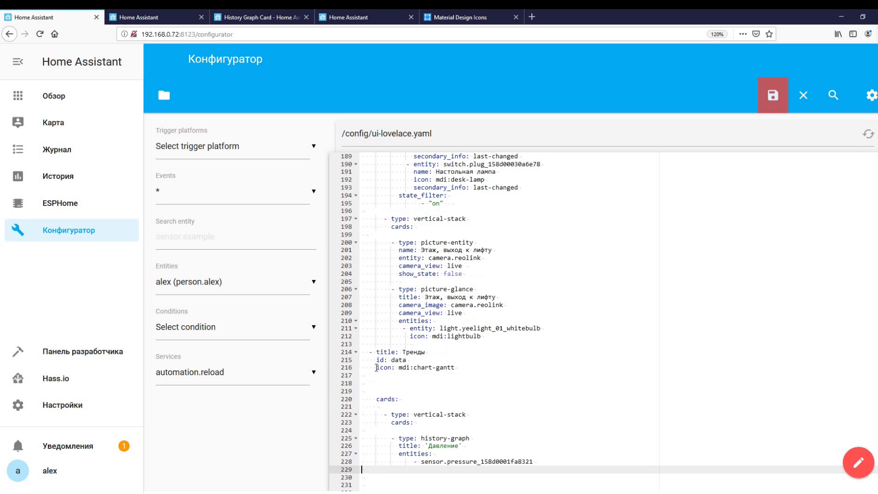
left_click(355, 381)
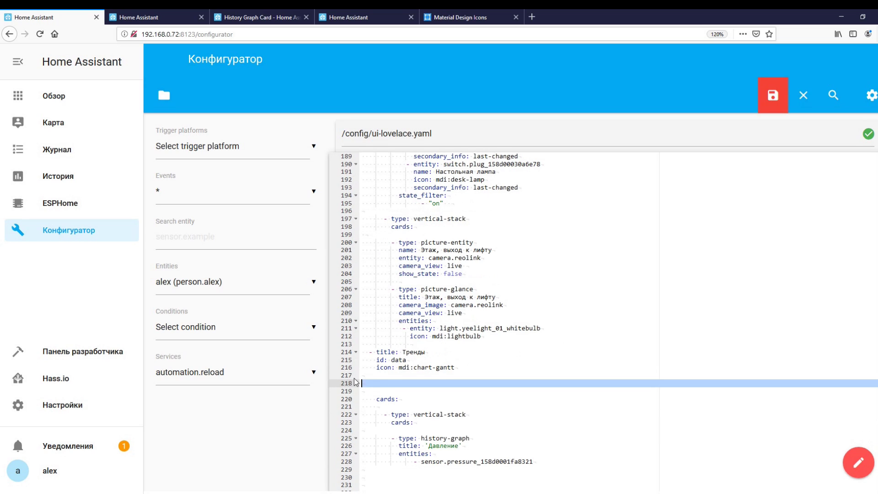
key("Delete")
key("Delete")
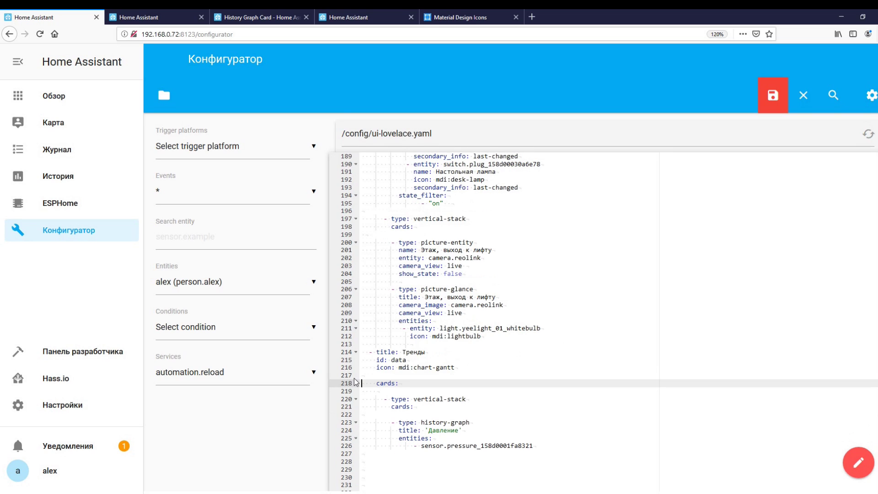
scroll(493, 363, "down", 3)
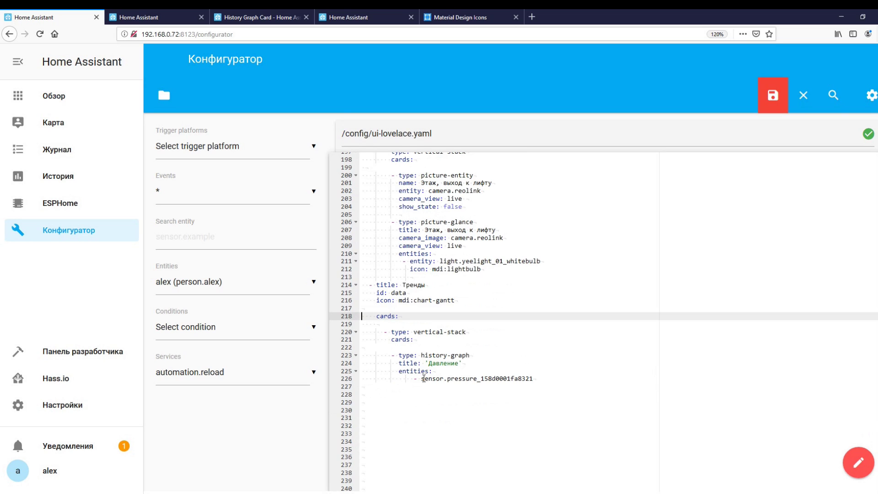
Save the file with the Давление graph and reload the dashboard's Тренды view.
left_click(773, 95)
left_click(178, 14)
left_click(40, 34)
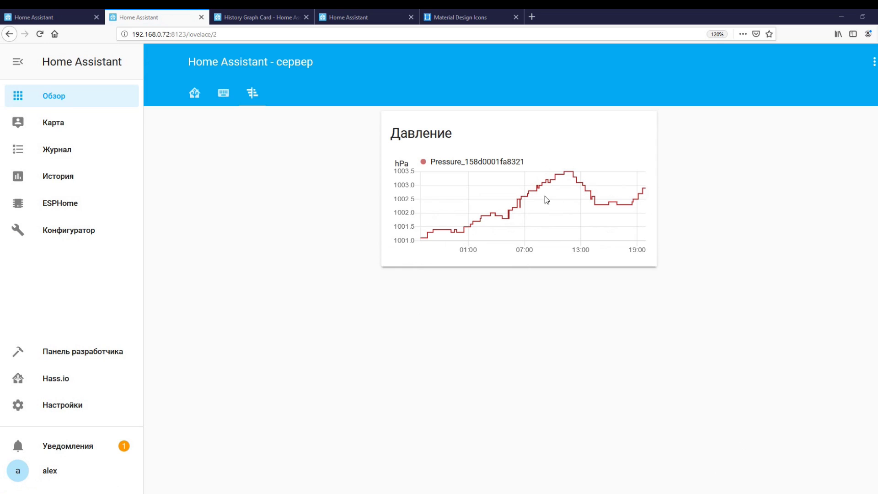
Add and save a history-graph card titled Изменение температуры with sensor.temperature_158d000156e92e named Комната and sensor.temperature_158d000171ffde named Коридор.
left_click(42, 13)
left_click(546, 378)
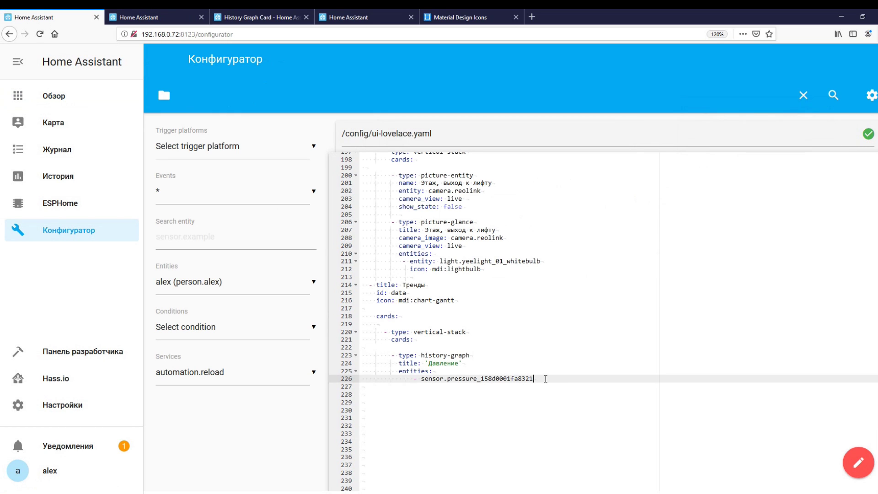
key("Return")
key("Return")
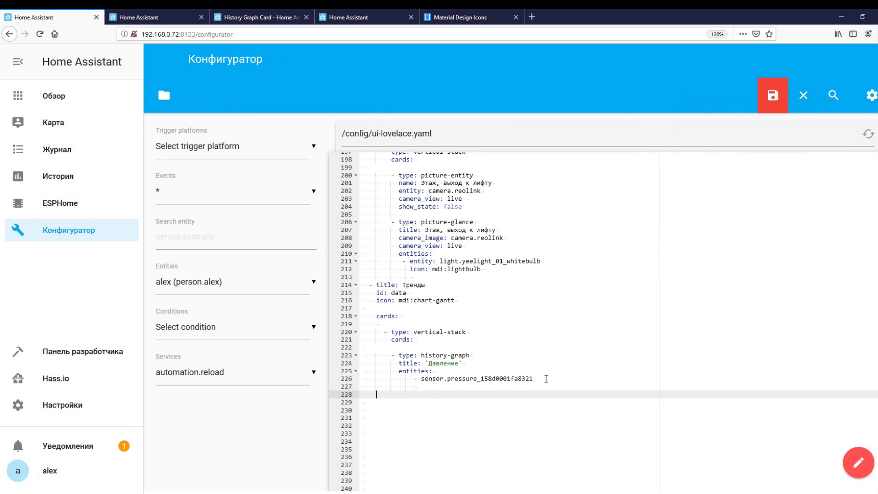
type("- type: history-graph           title: 'Изменение температуры'           entities:               - entity: sensor.temperature_158d000156e92e                 name: Комната               - entity: sensor.temperature_158d000171ffde                 name: Коридор")
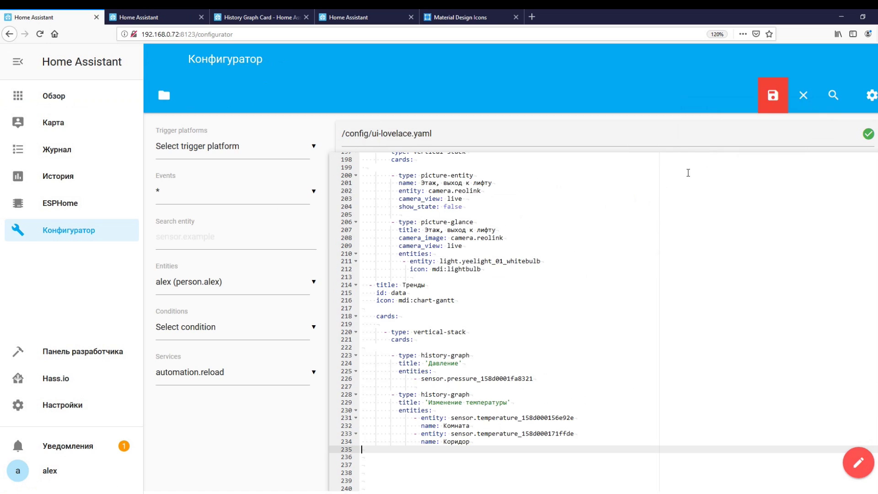
left_click(766, 94)
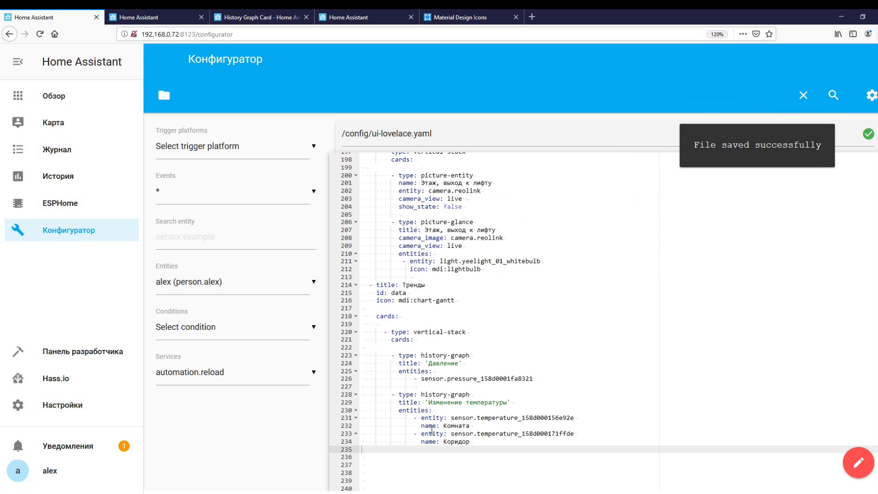